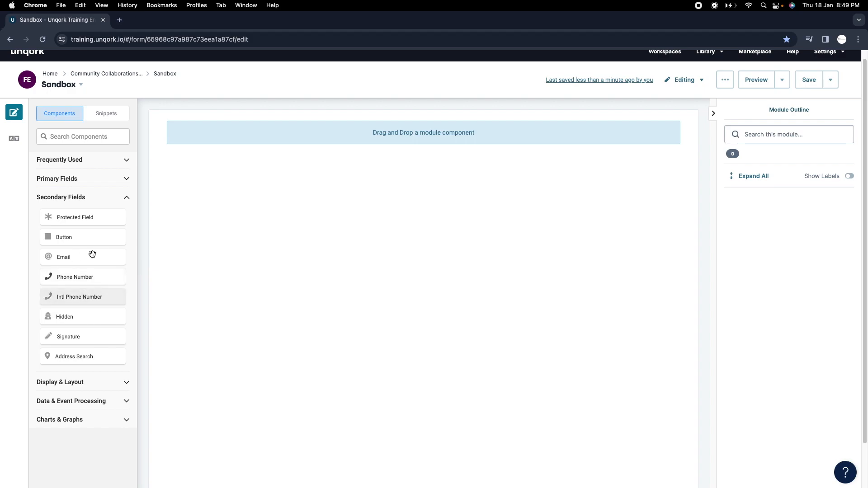
Collapse Secondary Fields and expand the Frequently Used section of the Components panel
left_click(93, 198)
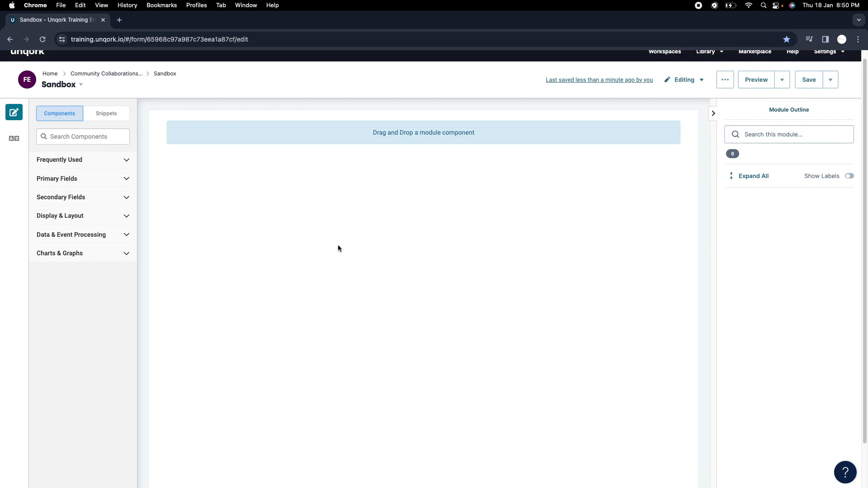
left_click(74, 138)
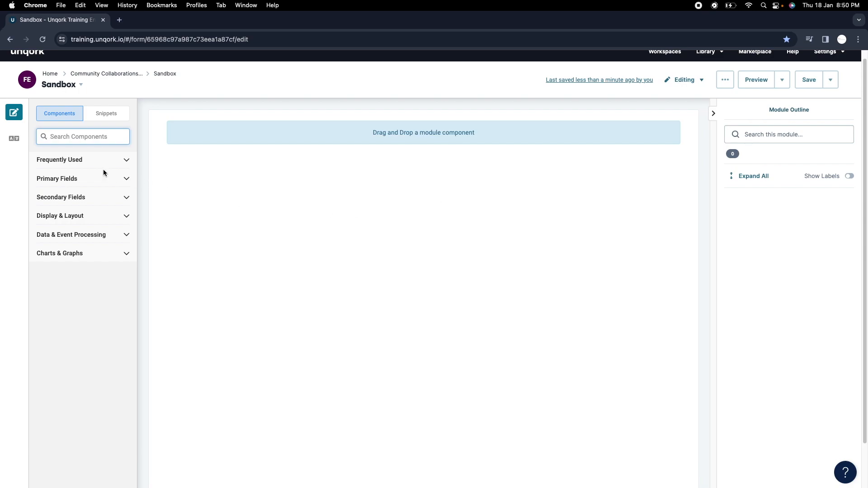
left_click(72, 159)
left_click(71, 159)
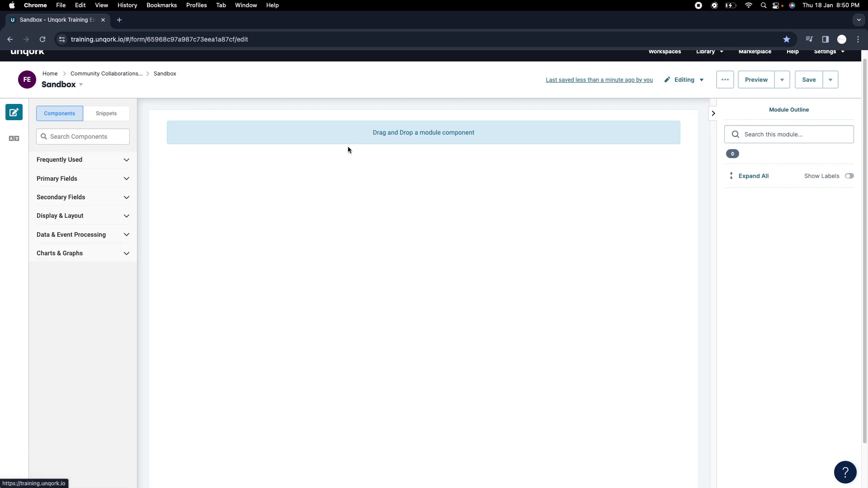
left_click(127, 160)
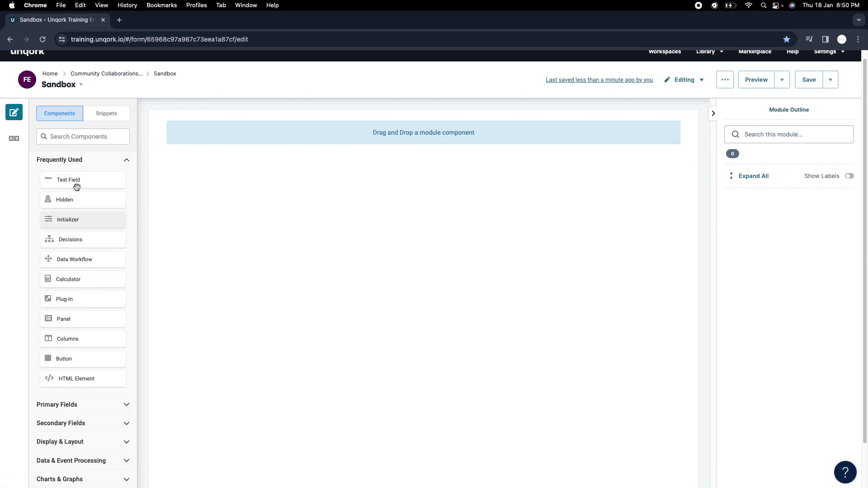
Add an HTML Element with ID htmlHeader showing 'Lakshadweep Paradise Resort Booking form'
left_click(86, 136)
type("html")
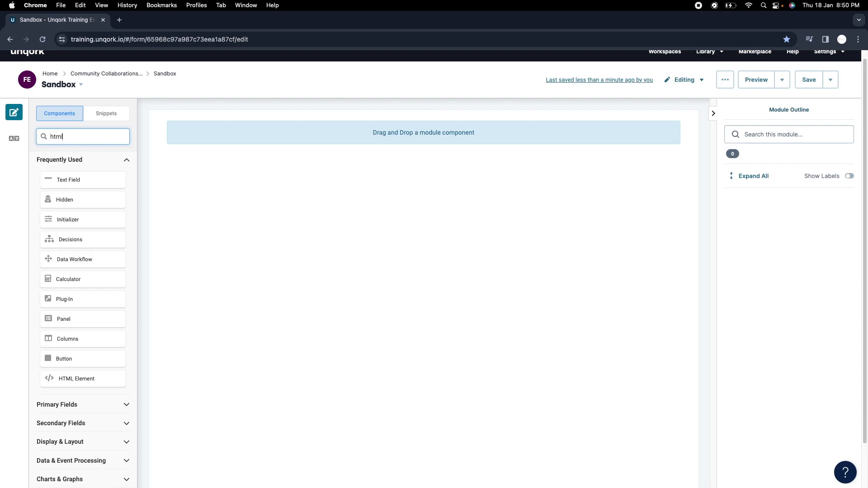
left_click_drag(77, 182, 356, 157)
type("htmlHeader")
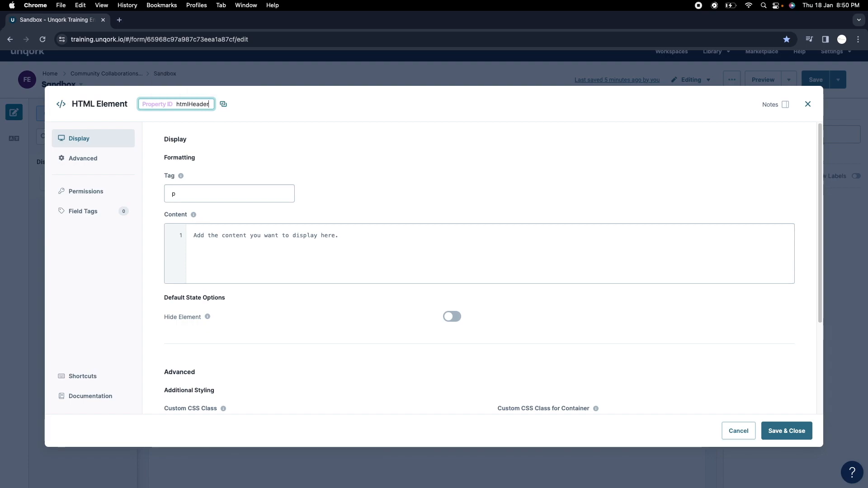
key("super+a")
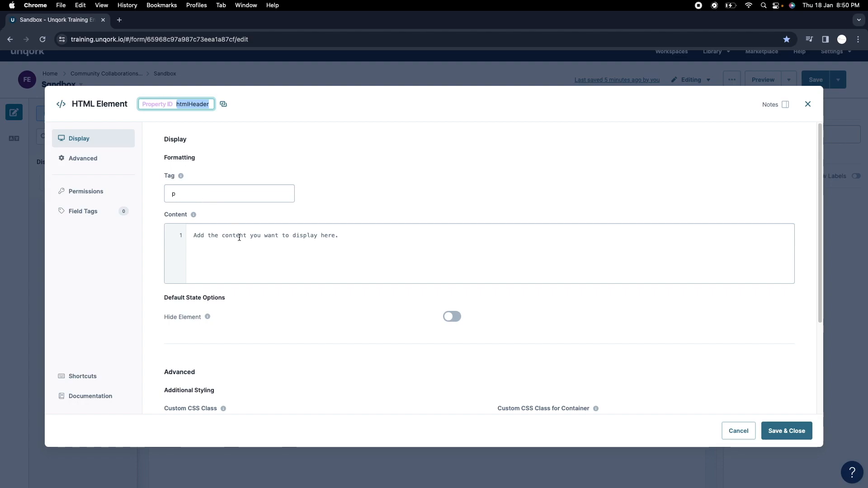
left_click(262, 236)
type("Lakshadweeo")
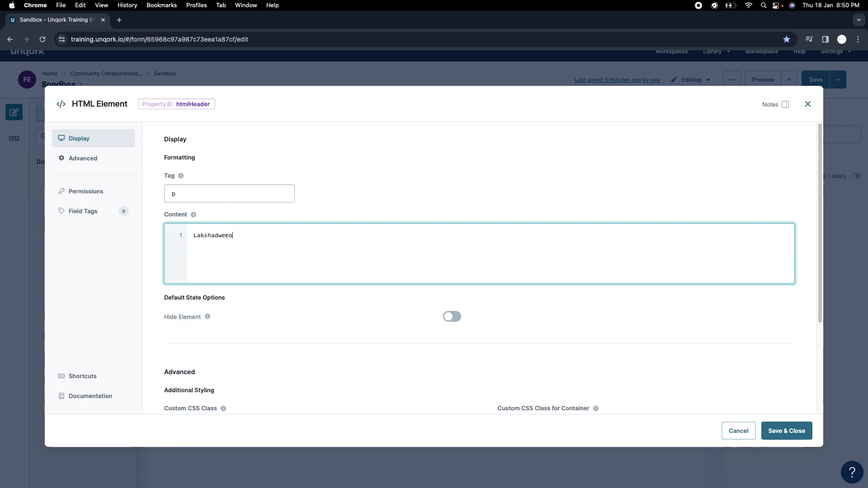
type(" Paradis")
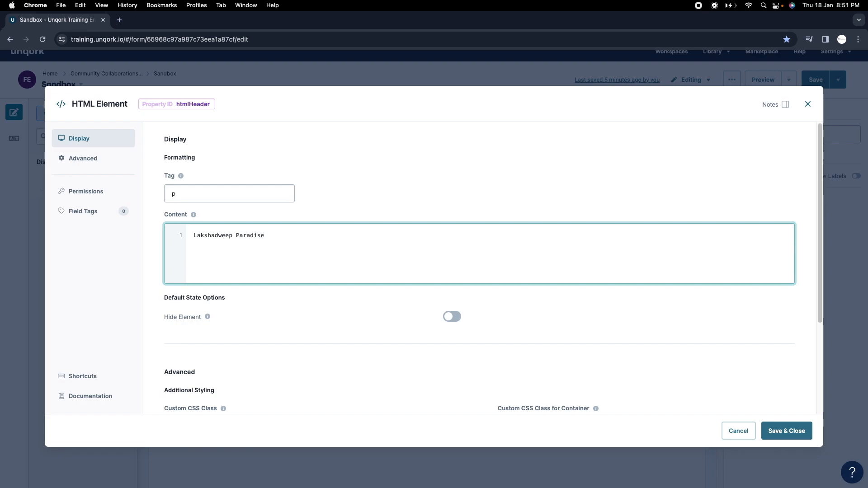
type("e Repo")
key("BackSpace")
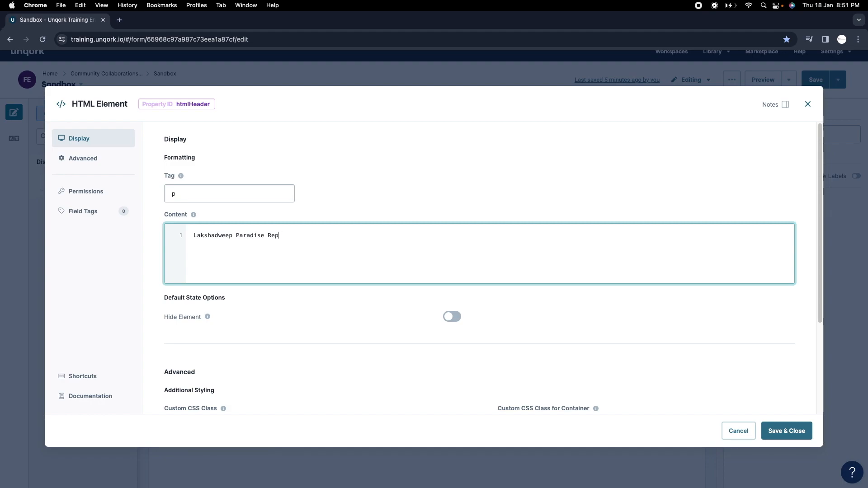
type("ort Bookinn")
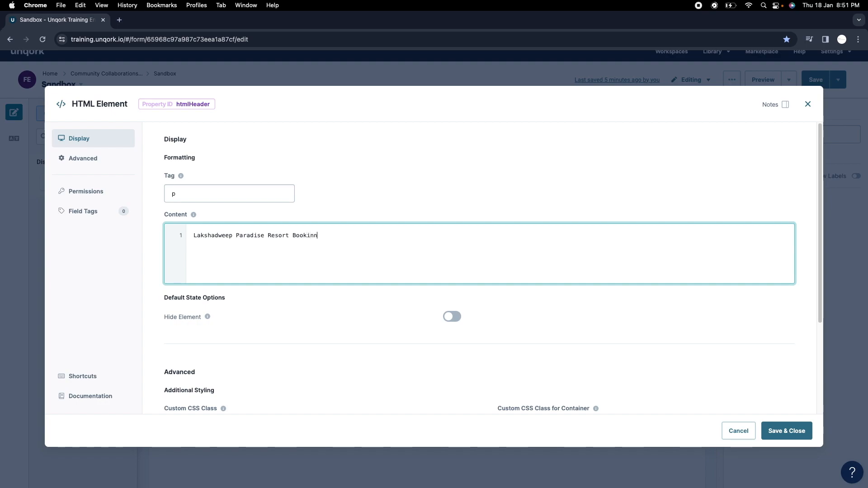
type(" form")
left_click(789, 432)
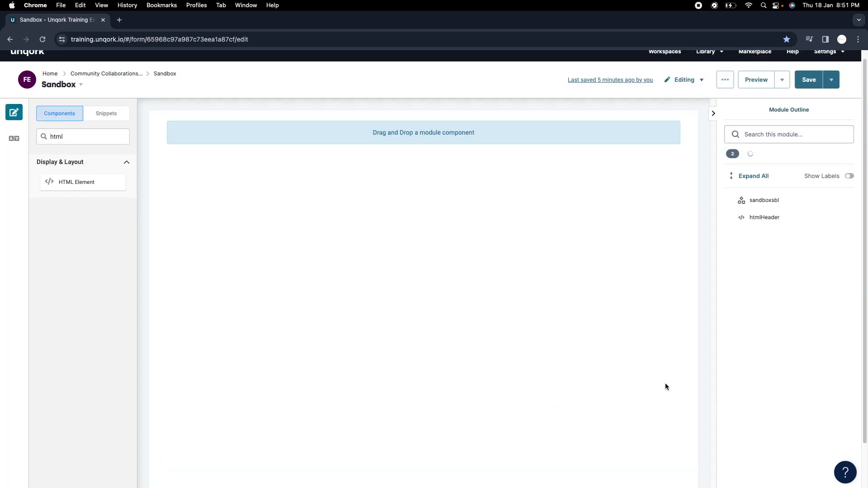
Change the htmlHeader tag from p to h1 and save the module
left_click(391, 153)
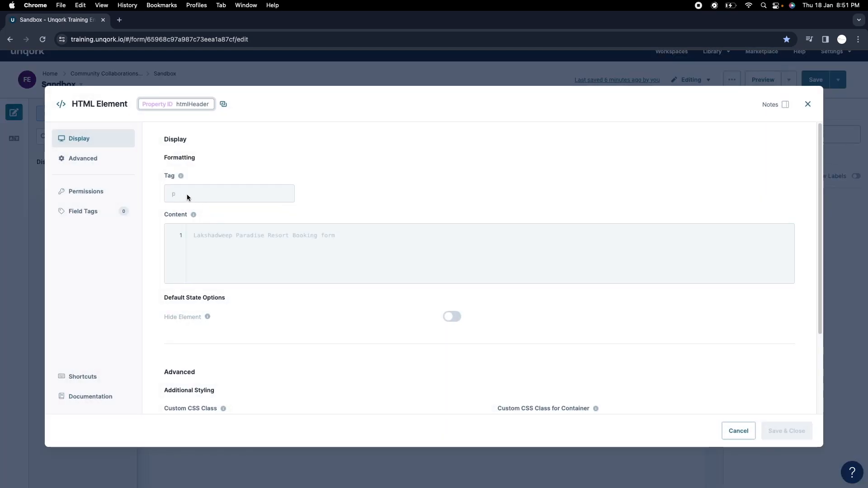
double_click(215, 196)
type("h1")
left_click(787, 431)
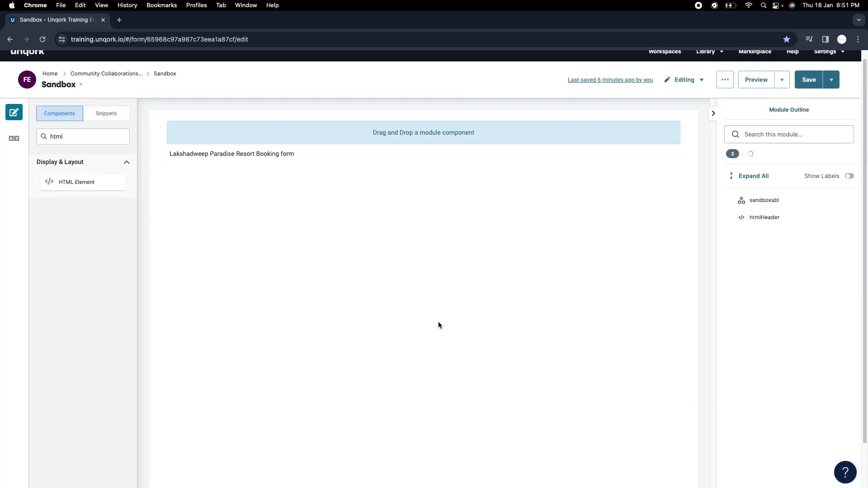
left_click(809, 80)
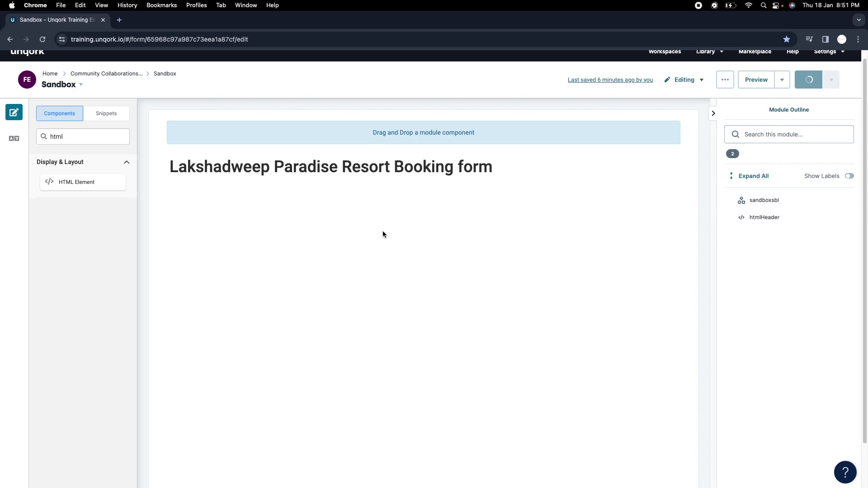
Add a two-column Columns layout named col below the heading, with a Text Field in its left column
double_click(91, 139)
key("BackSpace")
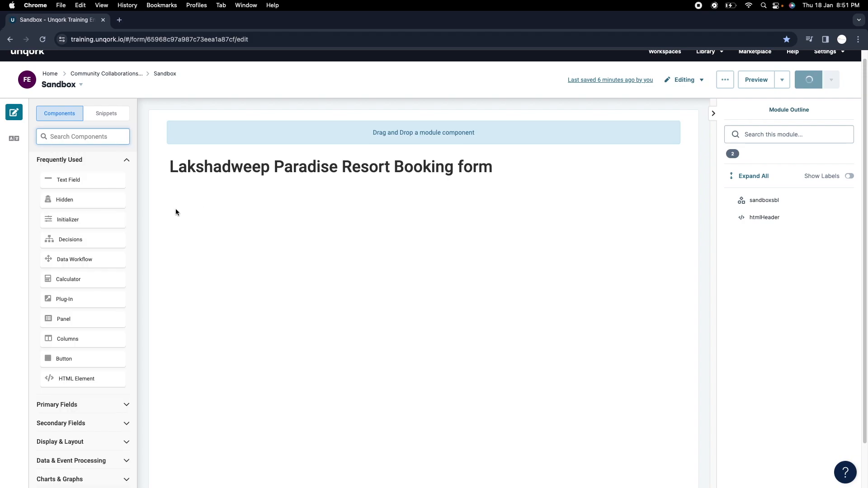
type("col")
left_click_drag(70, 181, 259, 199)
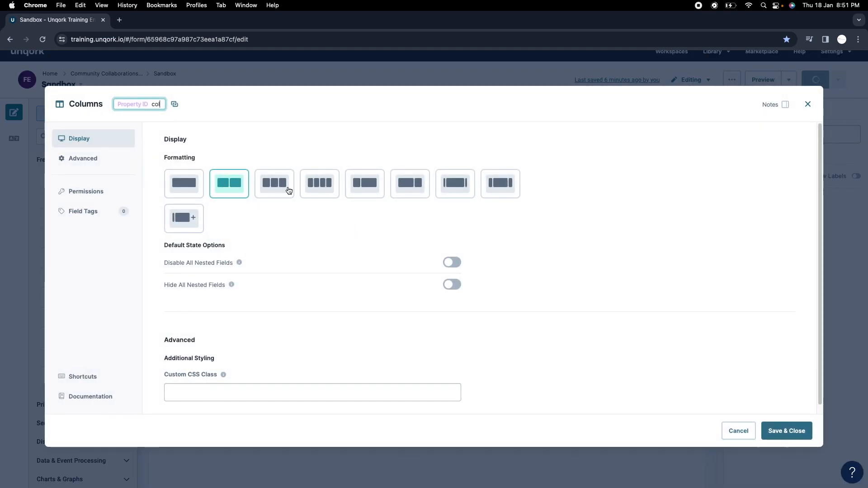
type("col")
left_click(785, 430)
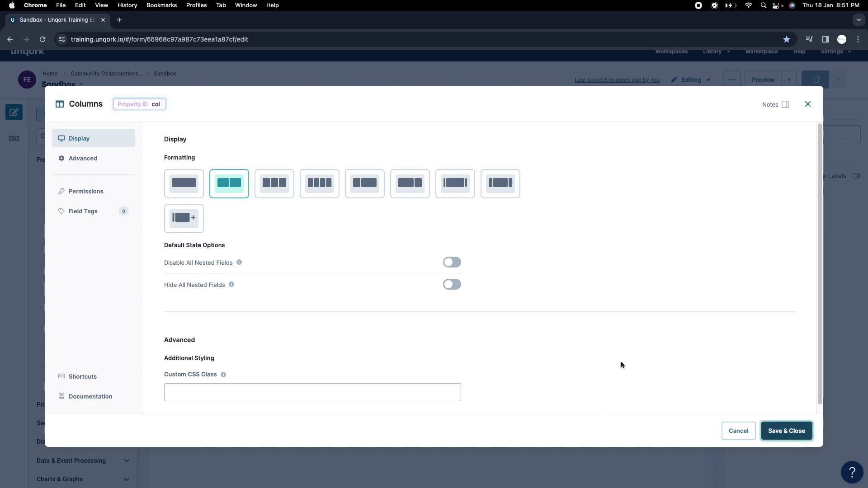
left_click_drag(92, 171, 301, 183)
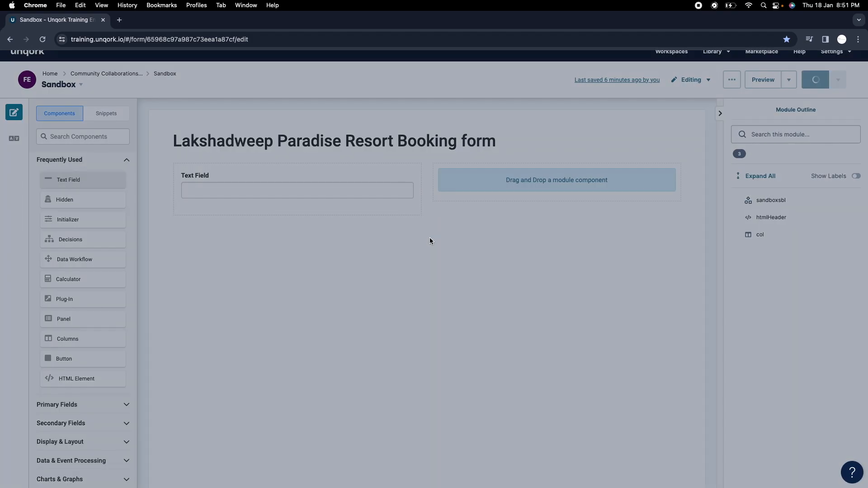
Set the Text Field's property ID to firstName and its label to First Name
key("super+a")
type("first")
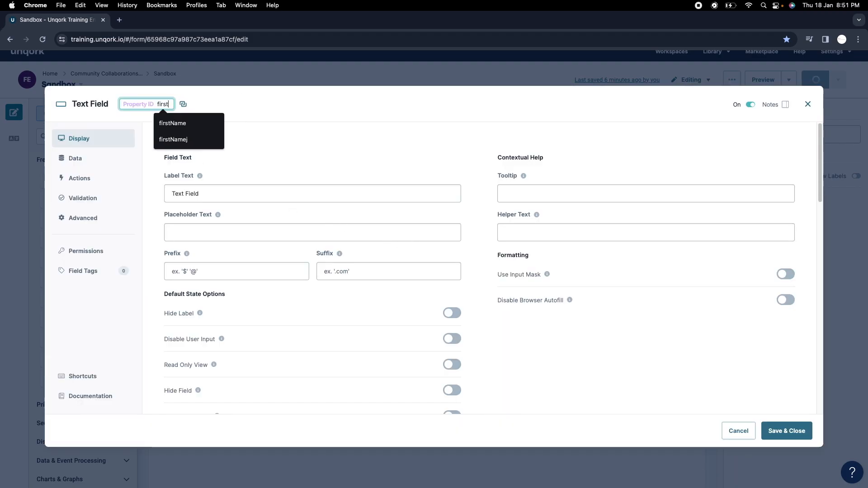
left_click(180, 123)
triple_click(208, 188)
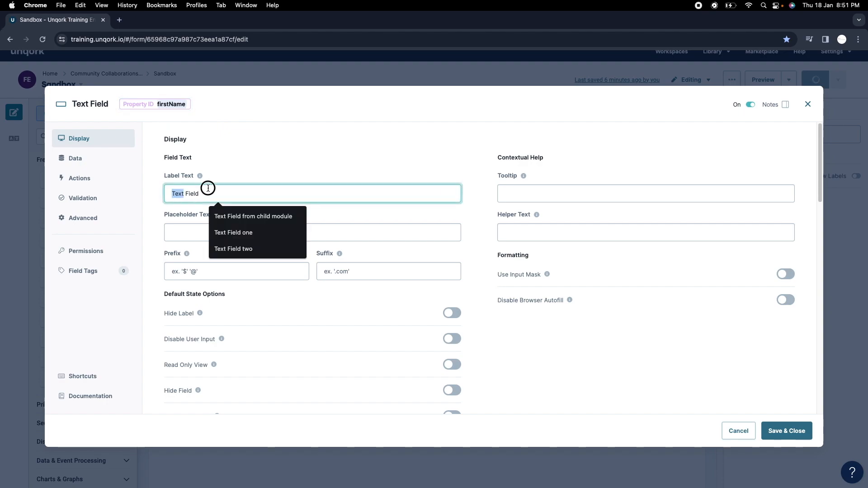
type("First Name")
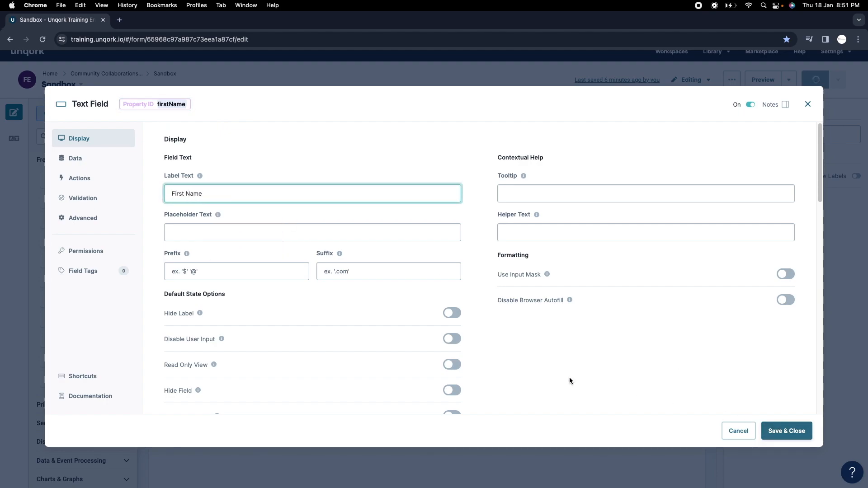
scroll(276, 321, "down", 3)
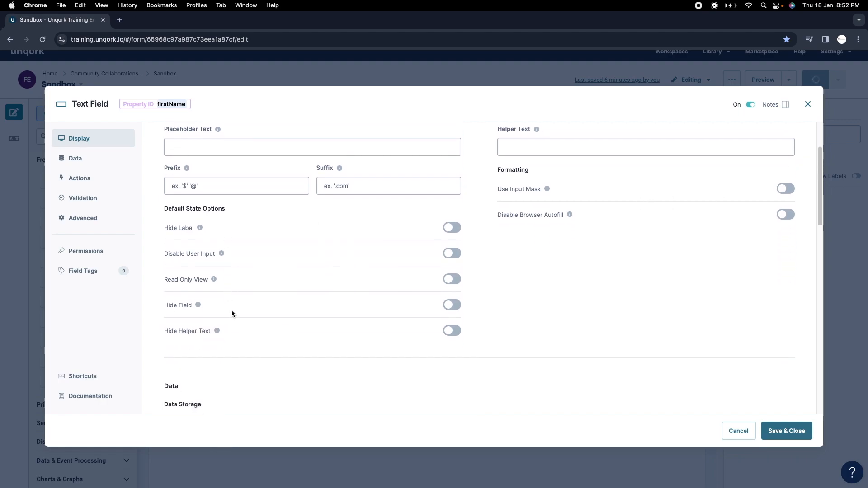
scroll(267, 299, "up", 3)
scroll(333, 275, "down", 3)
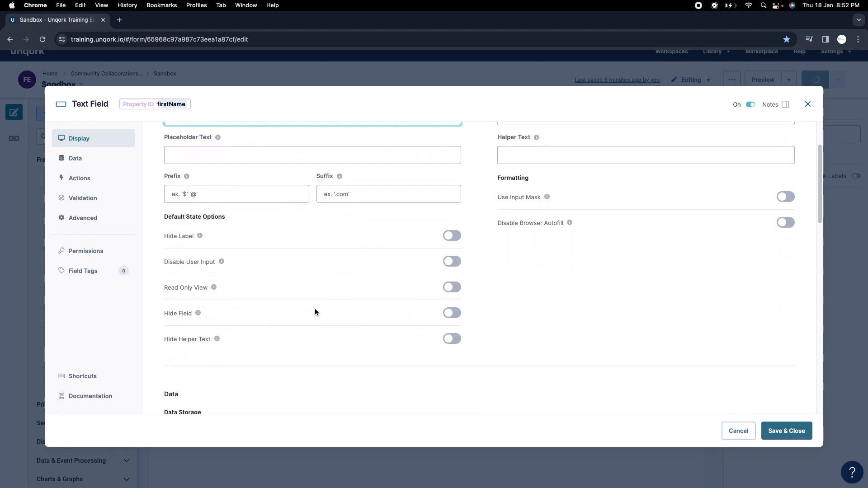
scroll(298, 316, "down", 6)
scroll(304, 270, "up", 6)
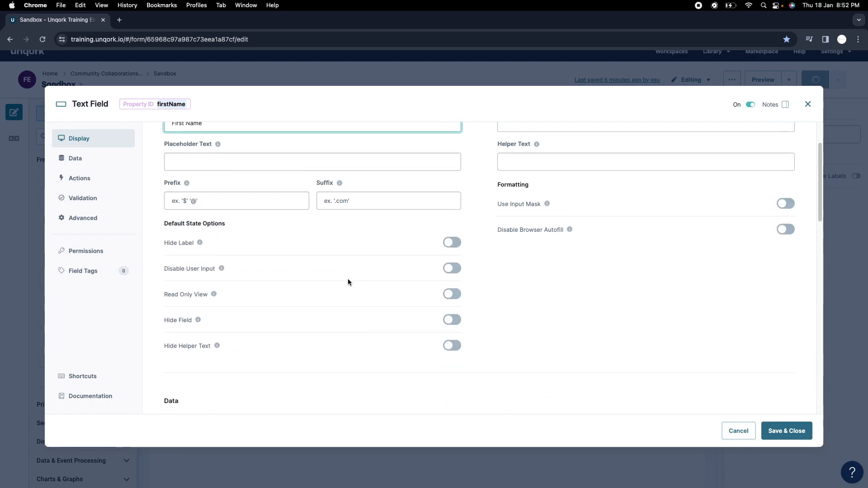
scroll(346, 298, "down", 10)
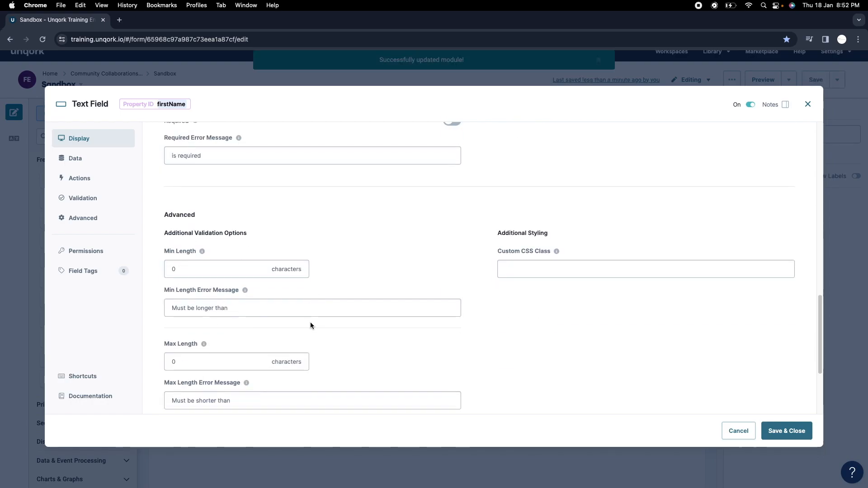
scroll(289, 316, "up", 1)
Make First Name required with placeholder 'Name' and save its settings
left_click(453, 141)
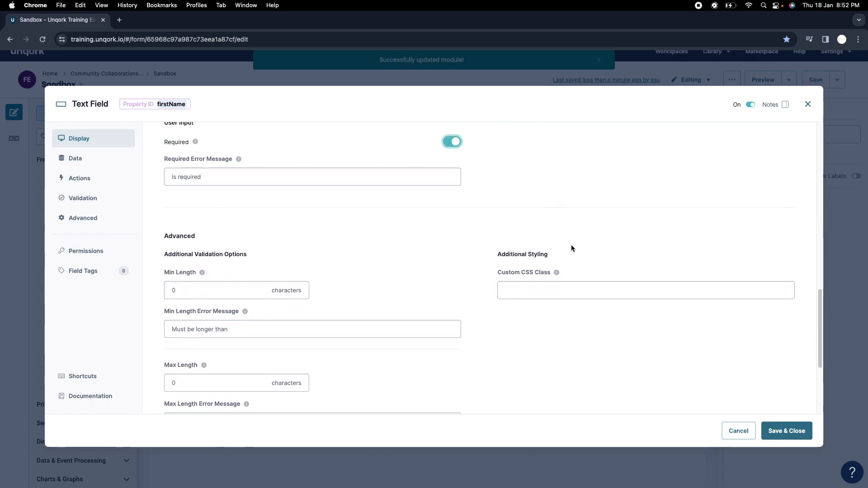
scroll(585, 291, "up", 7)
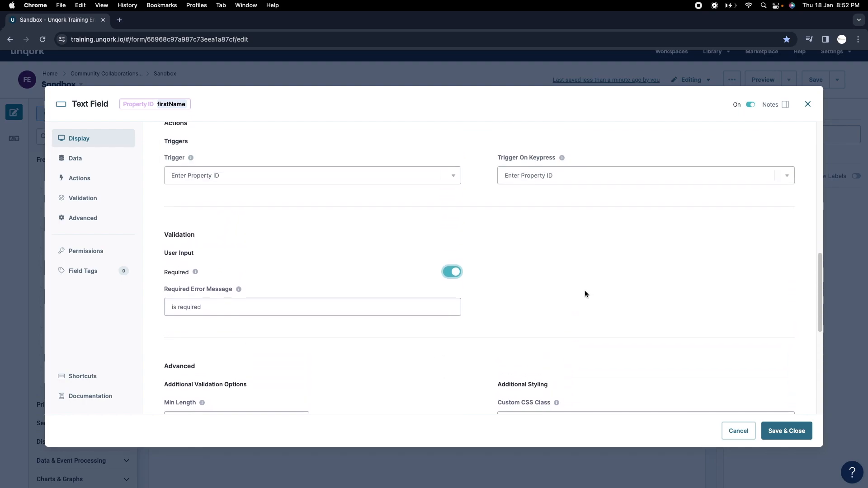
scroll(538, 253, "up", 10)
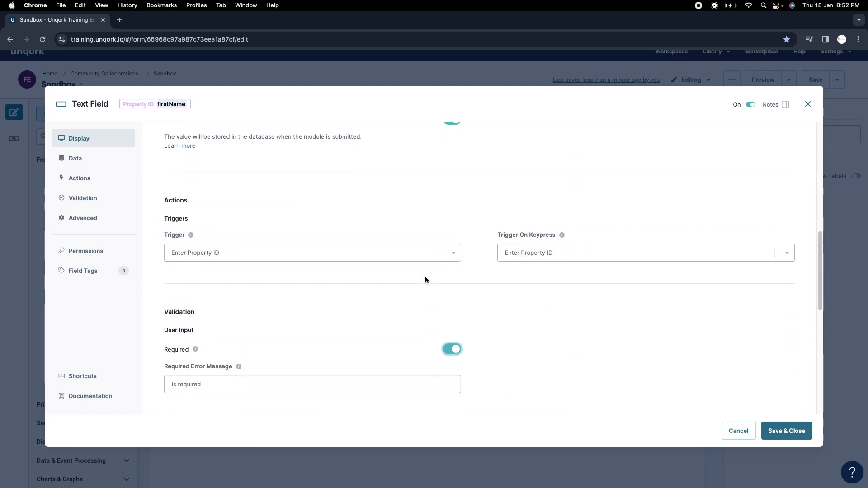
scroll(384, 294, "down", 5)
scroll(333, 315, "up", 15)
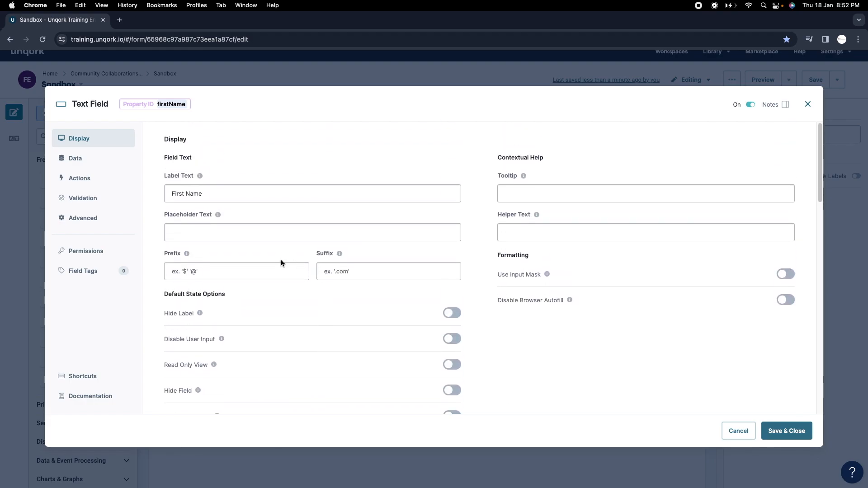
left_click(236, 233)
type("Name")
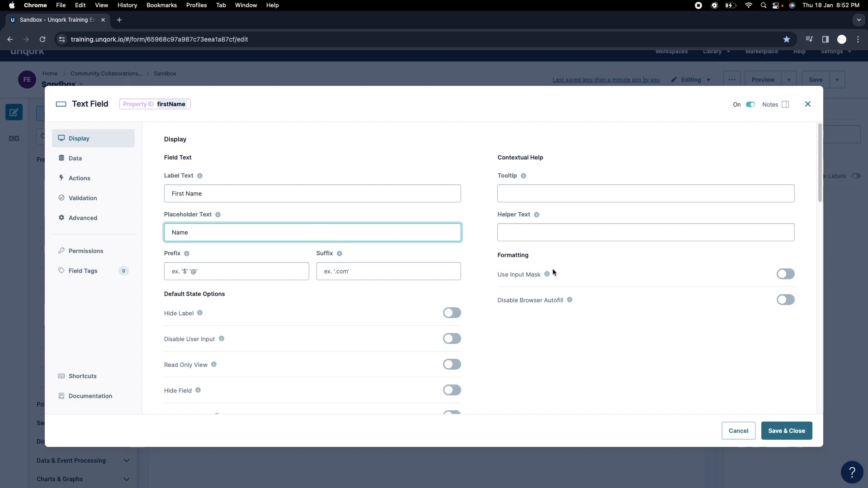
left_click(787, 430)
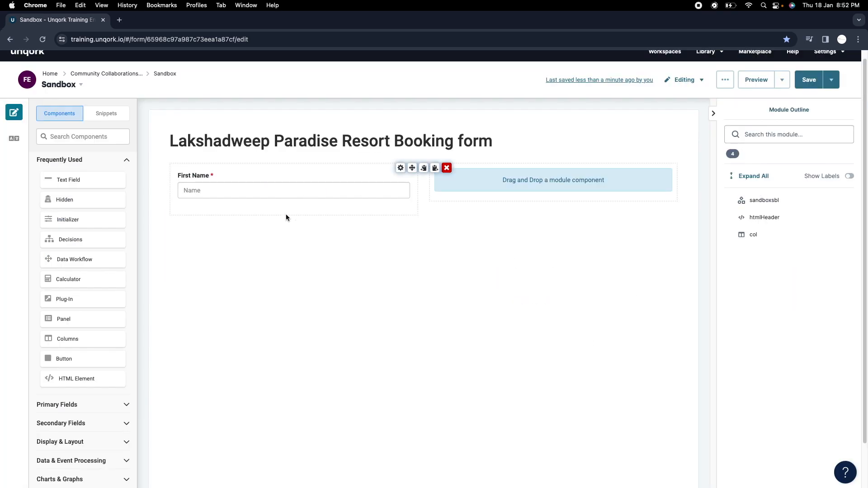
Duplicate First Name into the right column and set the copy's property ID to lastName
left_click(294, 177)
left_click(305, 176)
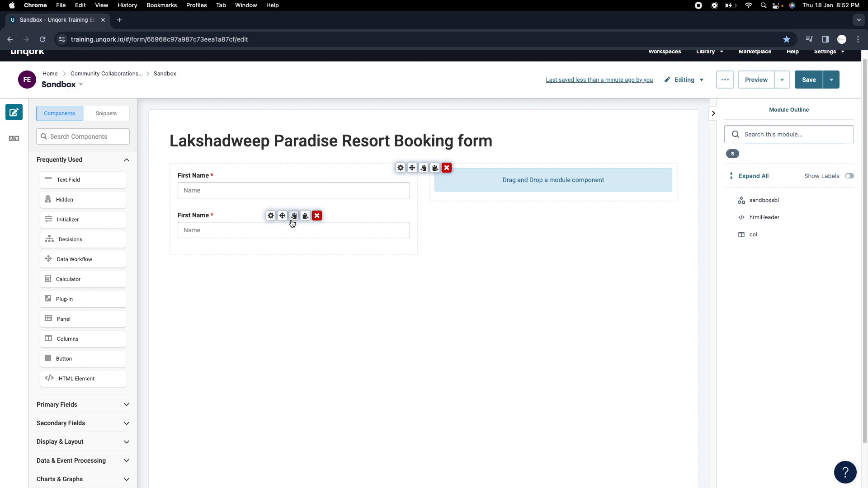
left_click_drag(283, 217, 491, 202)
left_click(530, 176)
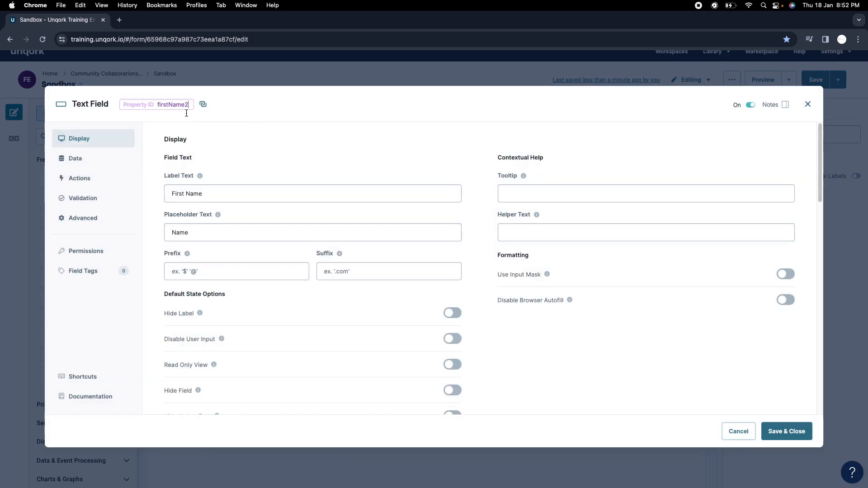
double_click(174, 103)
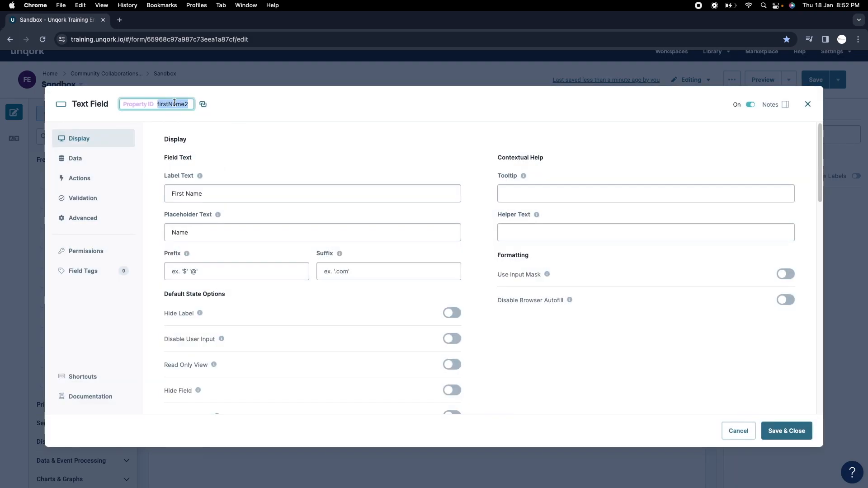
type("lastN")
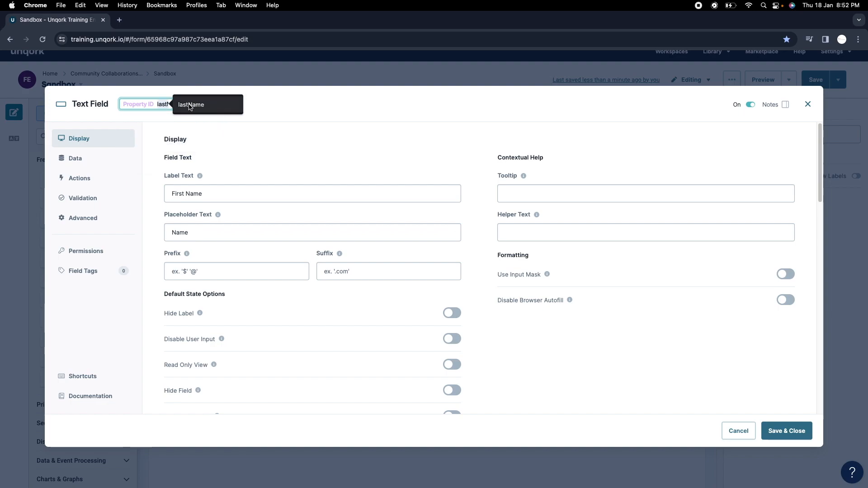
left_click(207, 105)
Give the lastName field the label and placeholder 'Last Name' and save it
triple_click(220, 196)
type("Lastr")
key("BackSpace")
type("Ma")
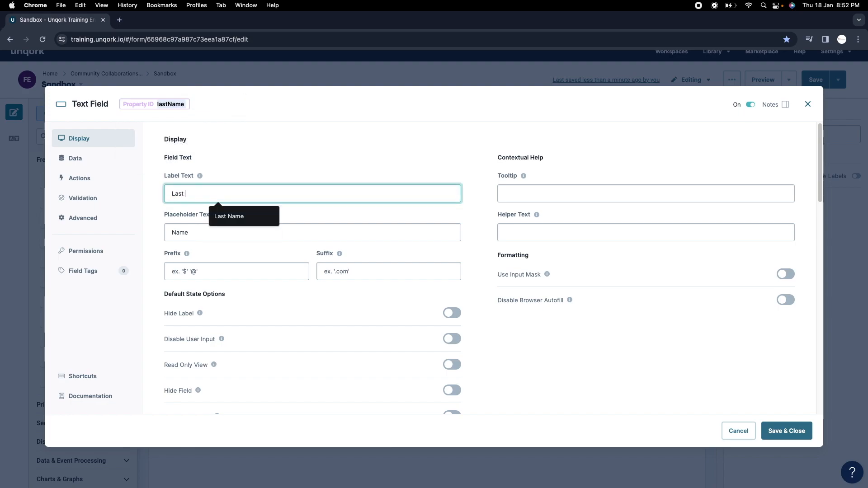
key("BackSpace")
key("BackSpace")
type("Name")
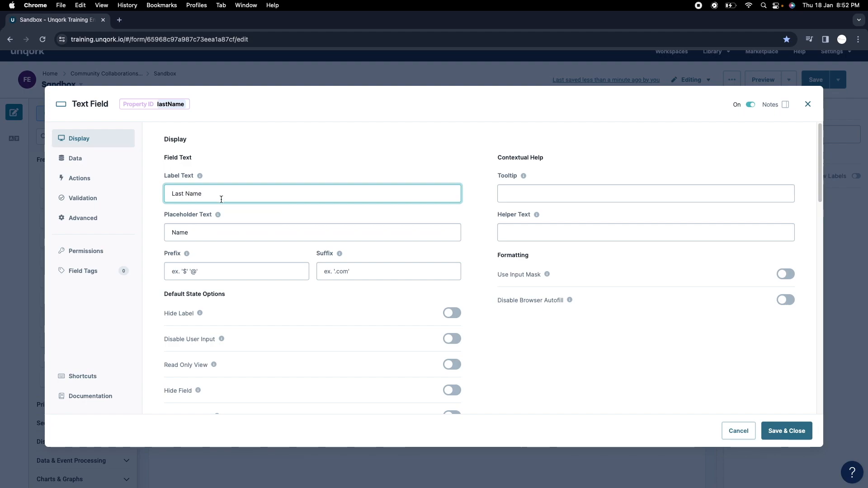
left_click(211, 228)
double_click(211, 229)
type("Last ")
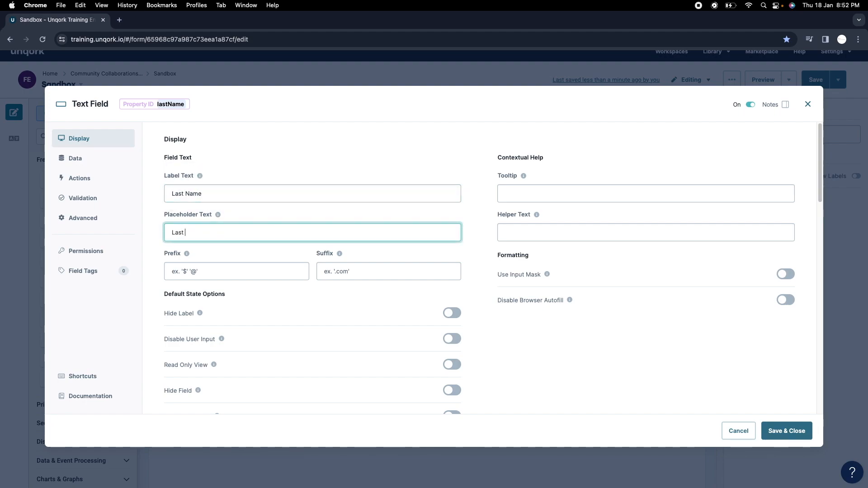
type("Name")
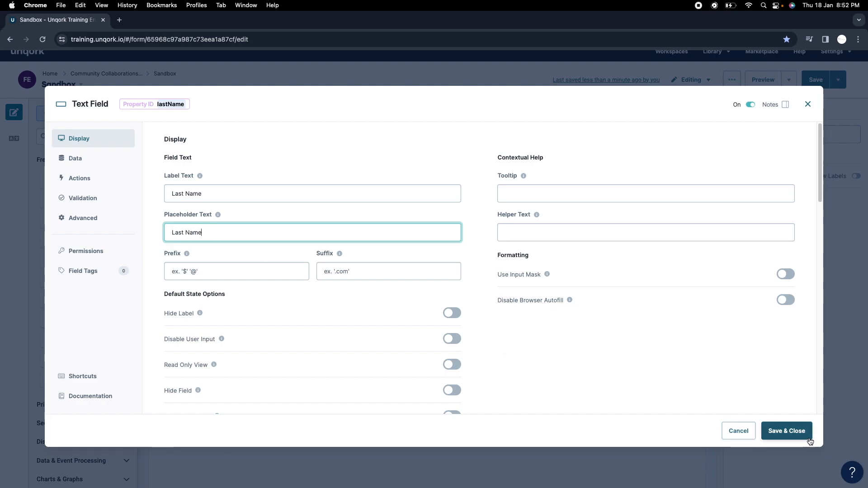
left_click(787, 431)
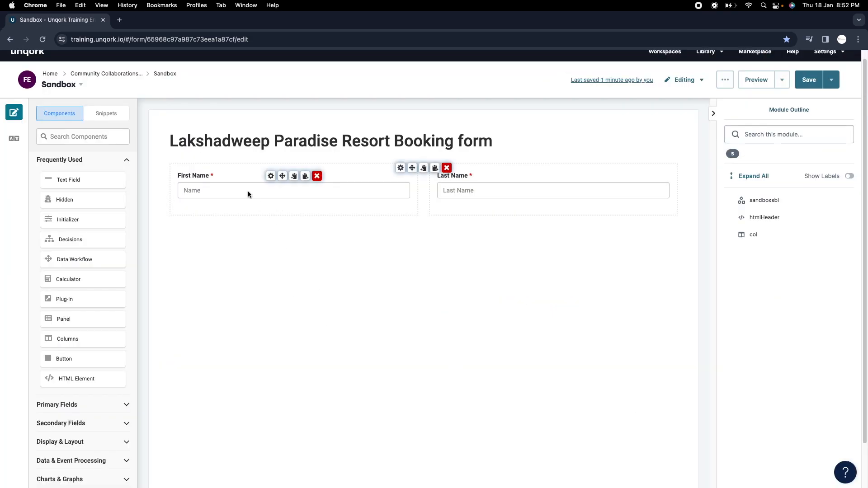
Change the First Name field's placeholder to 'First Name'
left_click(269, 179)
left_click(259, 232)
type("First Name")
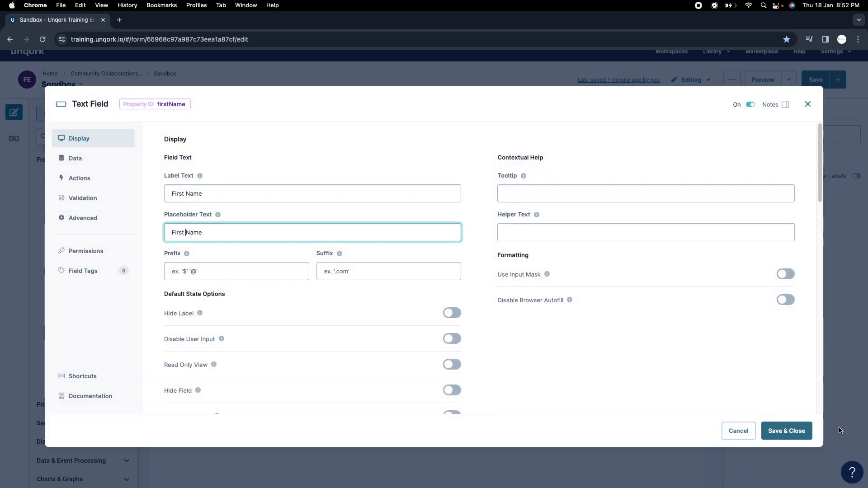
left_click(792, 431)
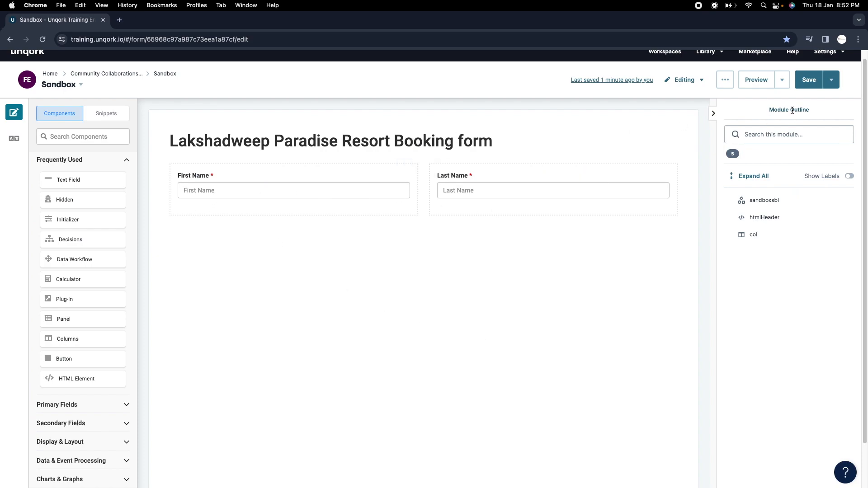
Save the form, then add a Number field under First Name with property ID age
left_click(804, 90)
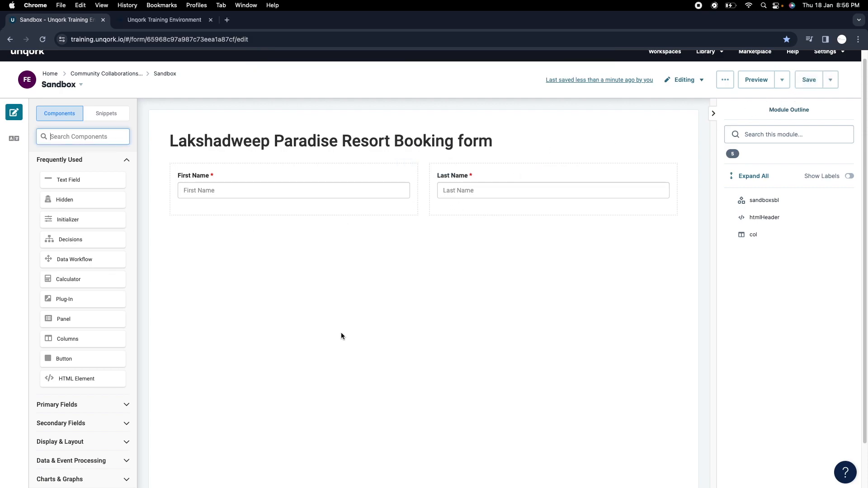
type("nu")
left_click_drag(81, 179, 277, 221)
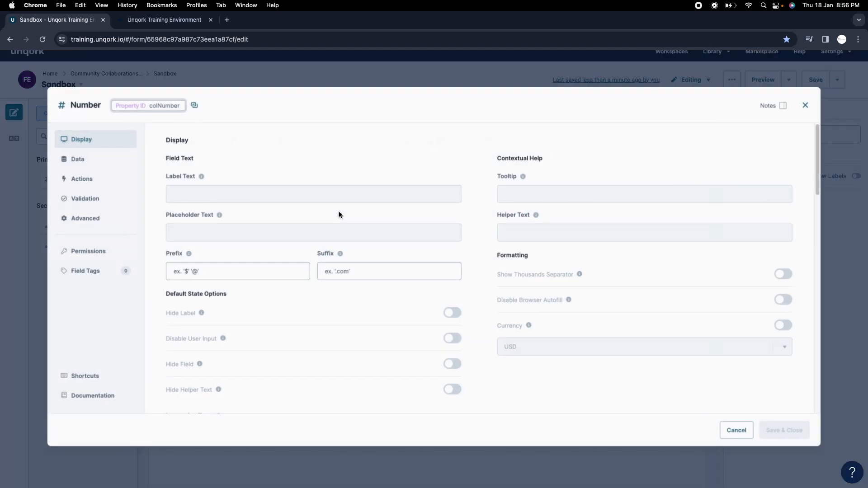
double_click(163, 106)
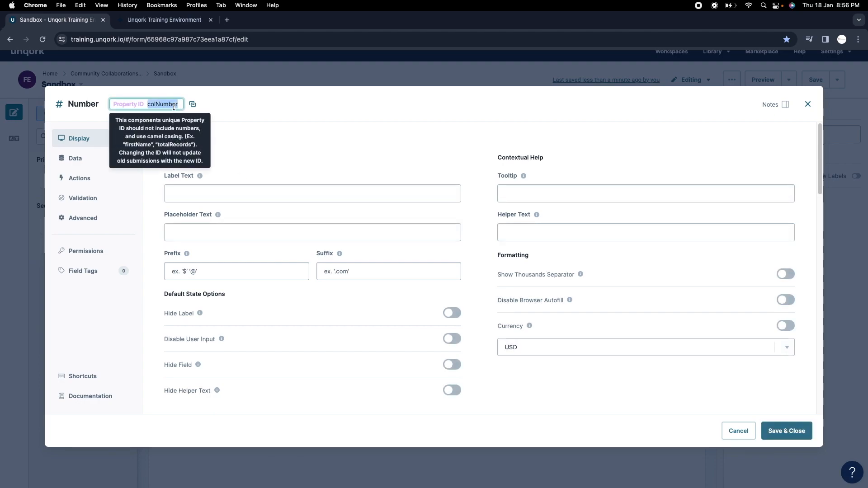
type("age")
Give the age field label Age, placeholder 'Enter Age' and default value 1
left_click(186, 190)
type("A")
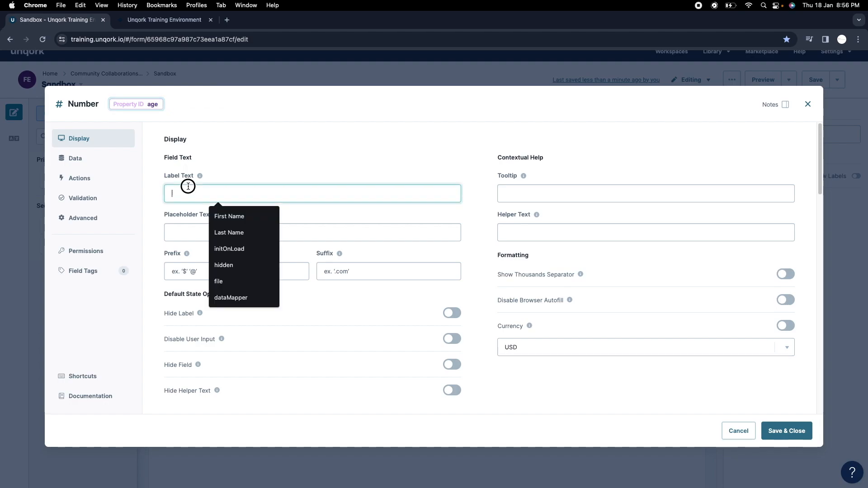
type("ge")
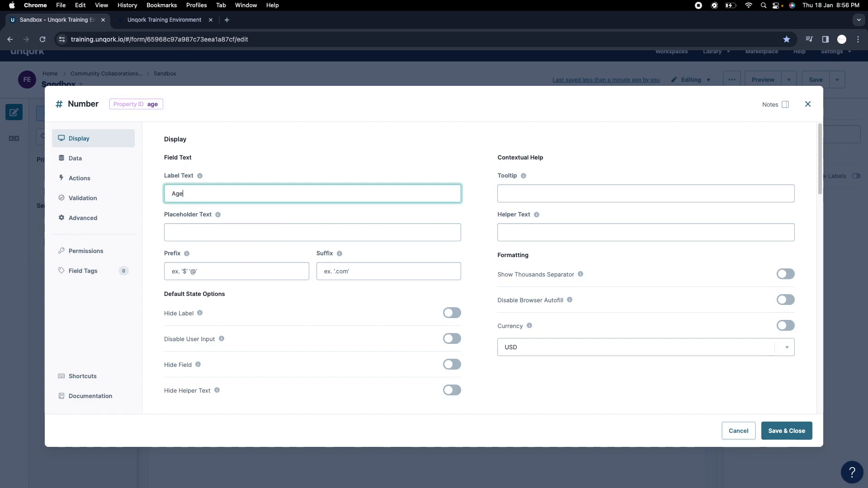
left_click(264, 233)
type("Age")
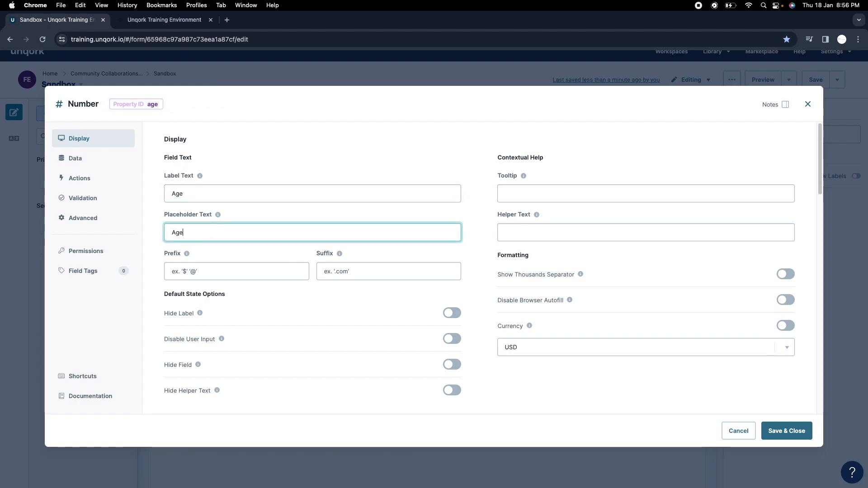
key("BackSpace")
key("BackSpace")
key("BackSpace")
type("Ente")
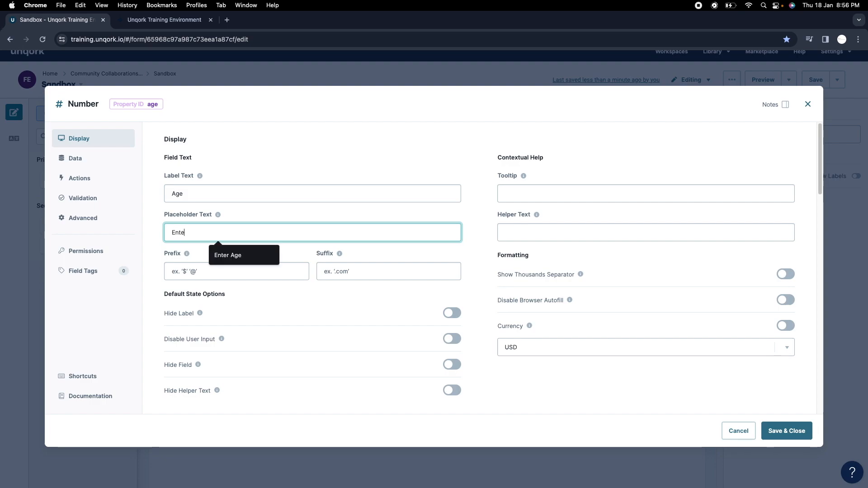
type("r Age")
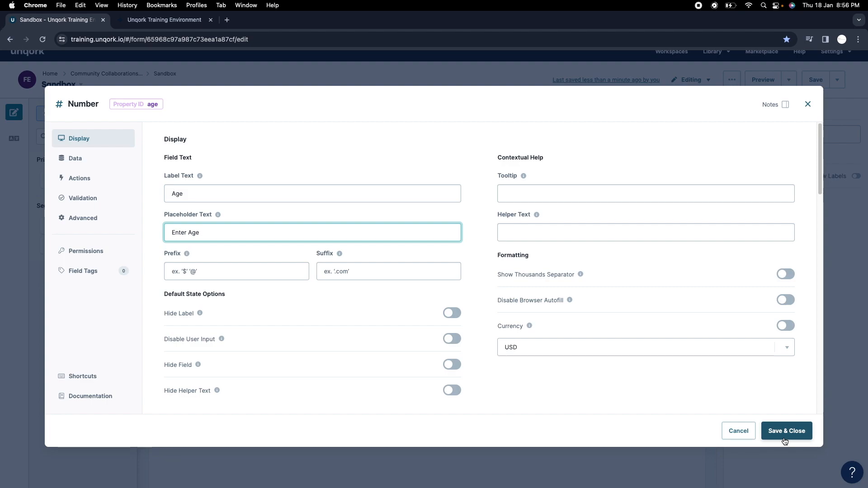
scroll(489, 376, "down", 5)
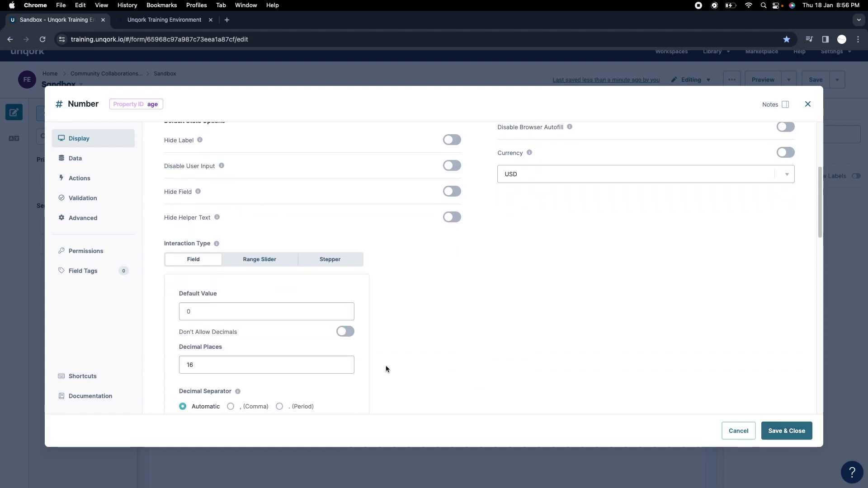
left_click(213, 311)
type("1")
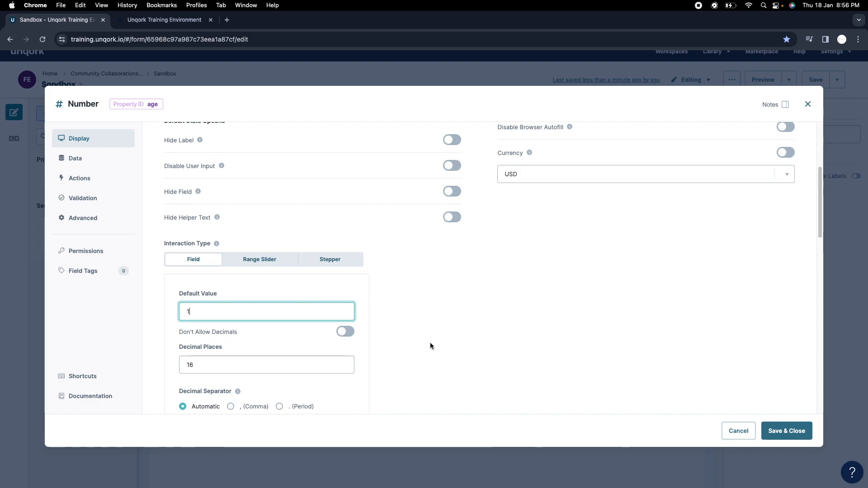
left_click(789, 431)
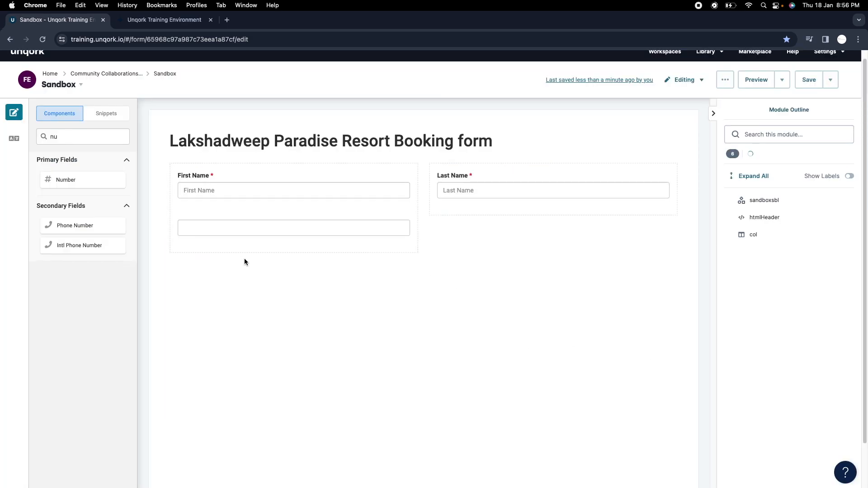
Save the module and reload the preview tab to load the latest form
left_click(808, 80)
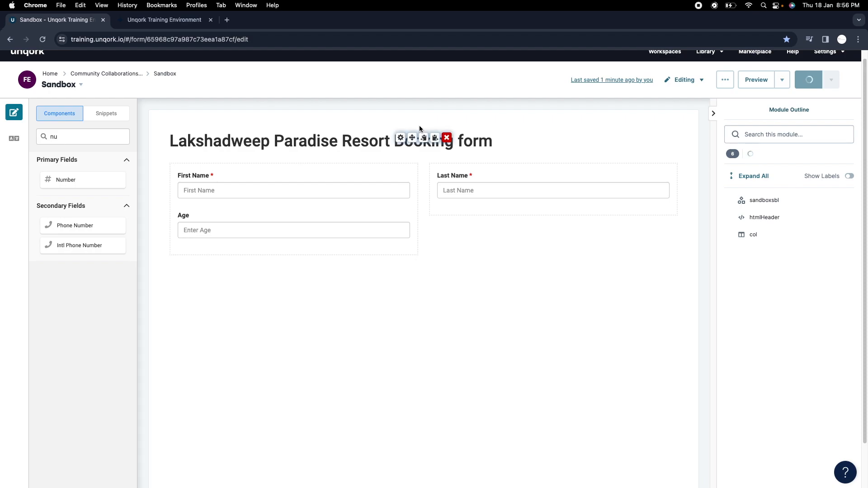
left_click(164, 20)
left_click(43, 39)
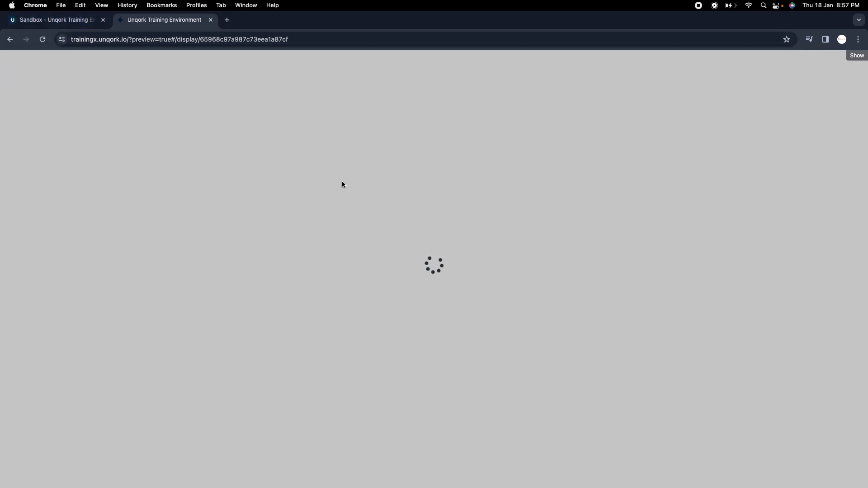
In preview, replace the Age value with 2322, then return to the Sandbox editor
left_click(76, 21)
left_click(150, 25)
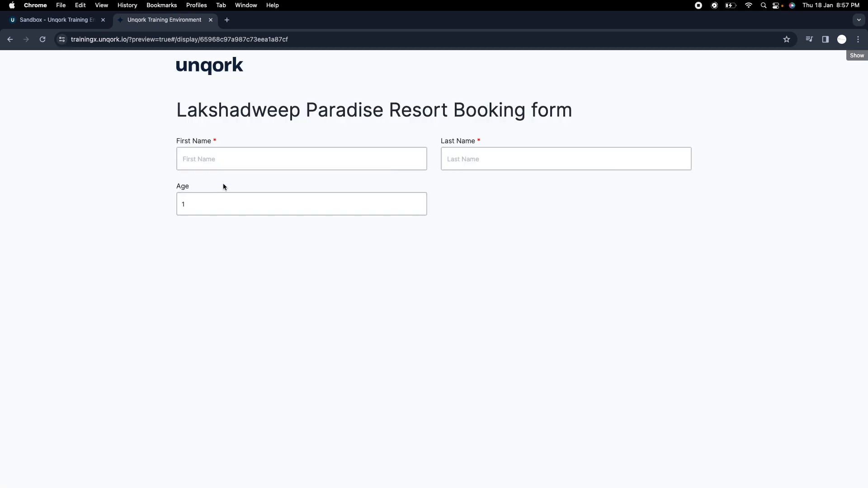
left_click(236, 205)
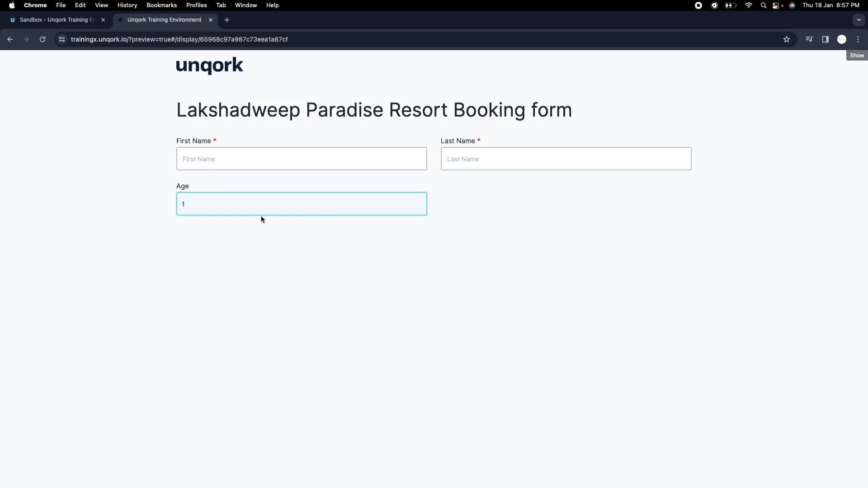
key("BackSpace")
type("2322")
double_click(189, 200)
key("super+1")
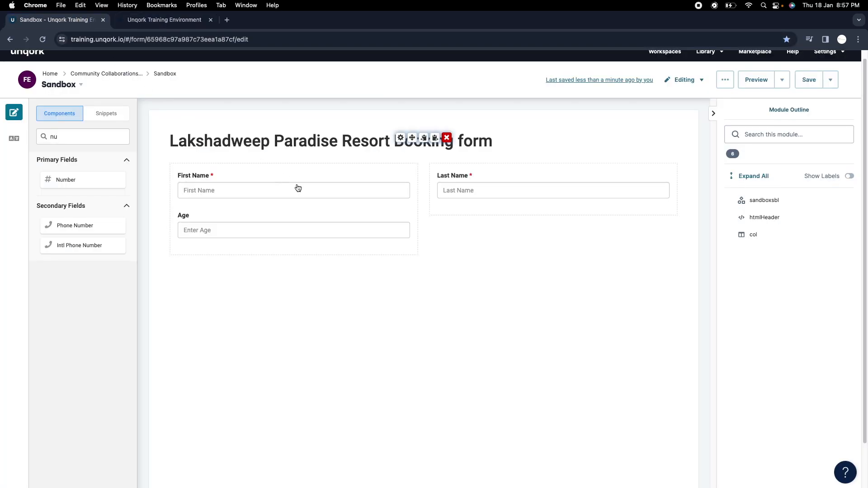
Search 'ph' and drop a Phone Number field under Last Name in the right column
double_click(74, 136)
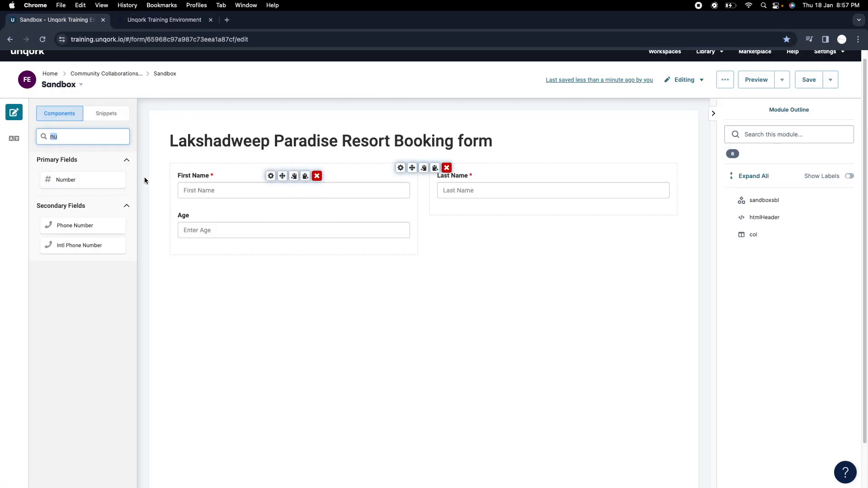
double_click(78, 136)
key("BackSpace")
type("Ad")
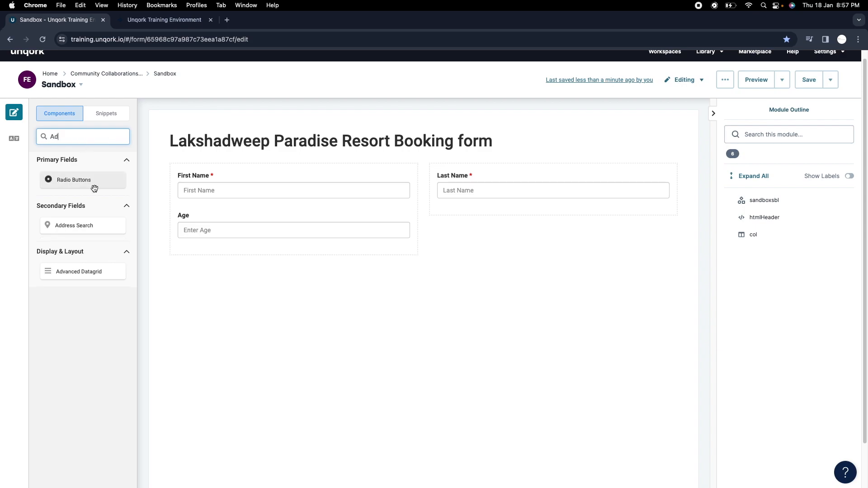
double_click(69, 135)
type("ph")
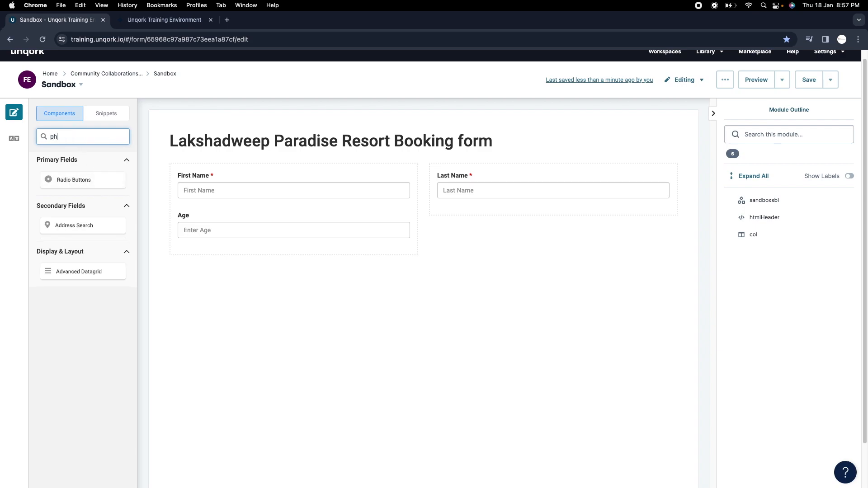
left_click_drag(86, 182, 520, 217)
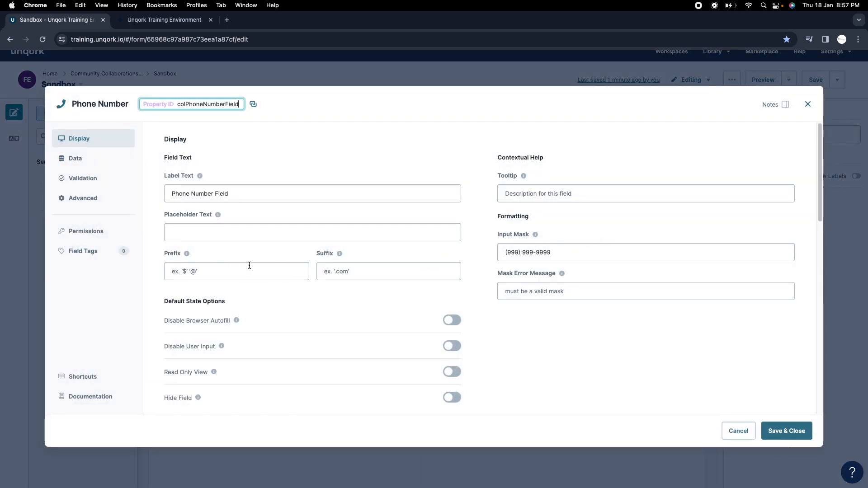
Set the Phone Number field's property ID to phoneNumber
scroll(491, 306, "down", 5)
scroll(540, 306, "up", 5)
double_click(209, 105)
type("oh")
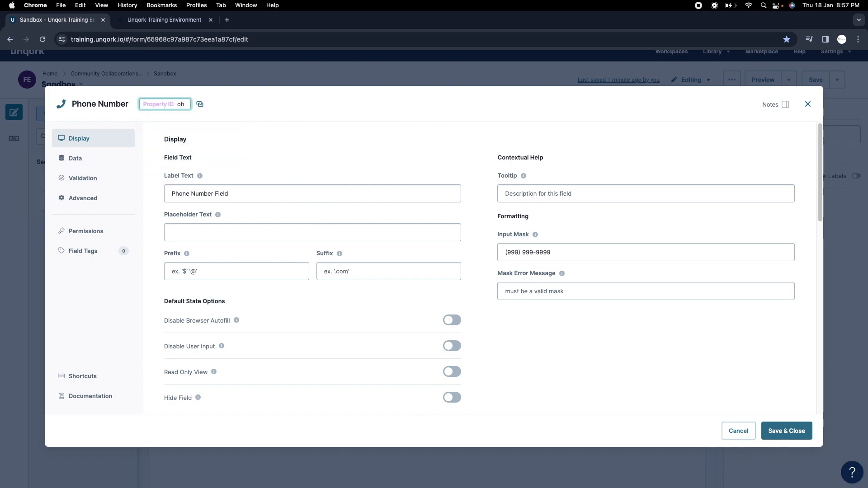
key("BackSpace")
key("BackSpace")
type("phone")
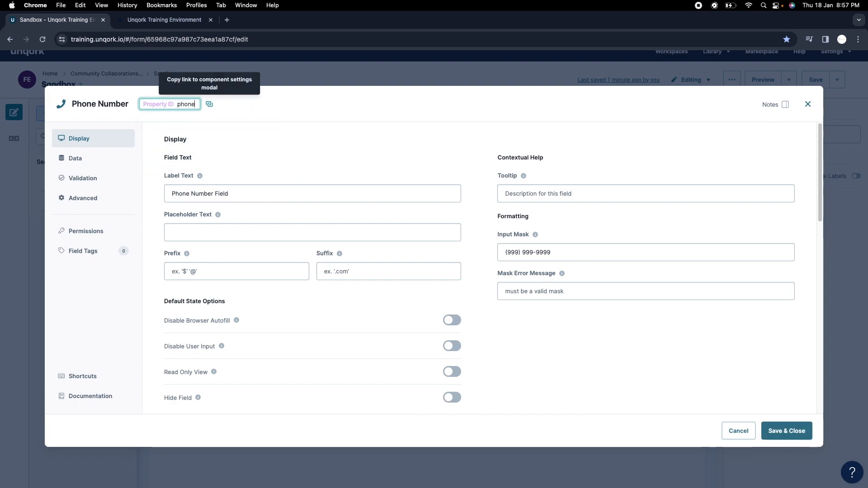
type("Num")
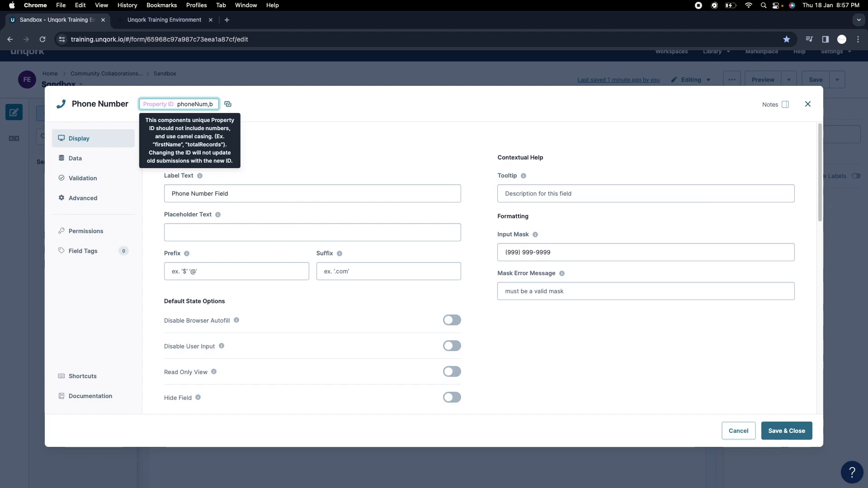
type("ber")
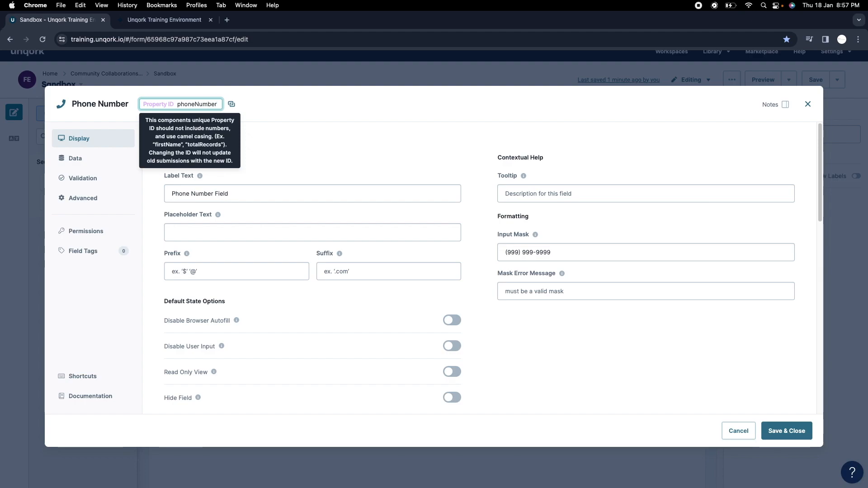
key("super+a")
Relabel the phone field 'Mobile Number' and save its settings
left_click(242, 193)
key("BackSpace")
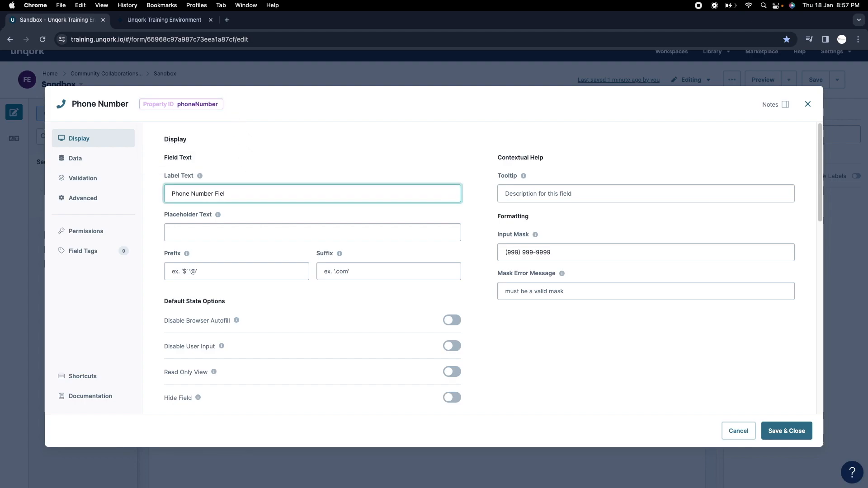
key("BackSpace")
key("BackSpace")
key("super+a")
type("Mobile NMum")
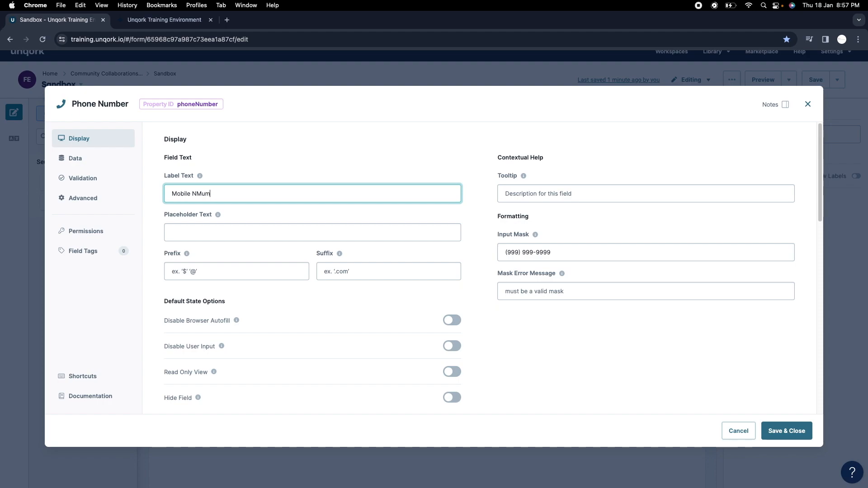
key("BackSpace")
key("BackSpace")
key("BackSpace")
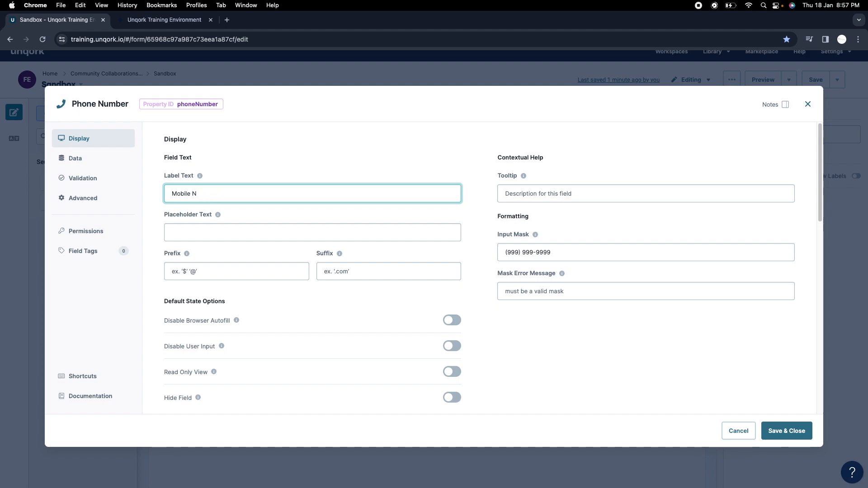
type("Nuyb")
key("BackSpace")
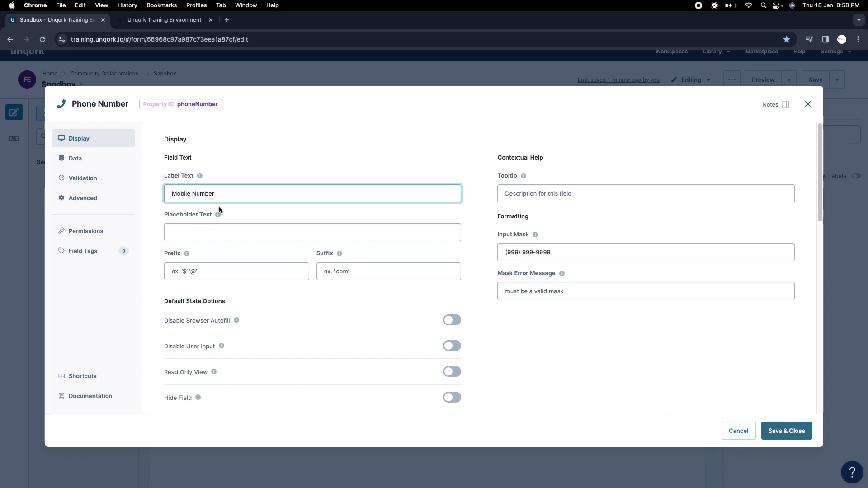
left_click(786, 431)
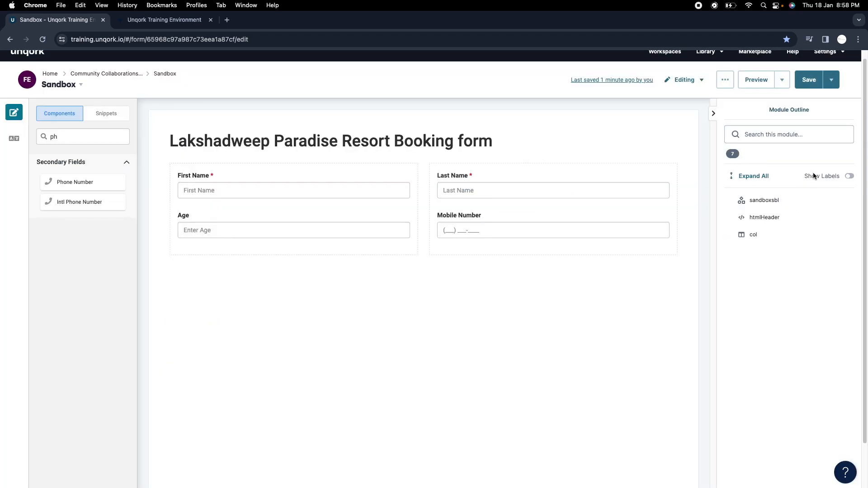
Save the module, then drop an Address Search field onto the form below Age
left_click(807, 80)
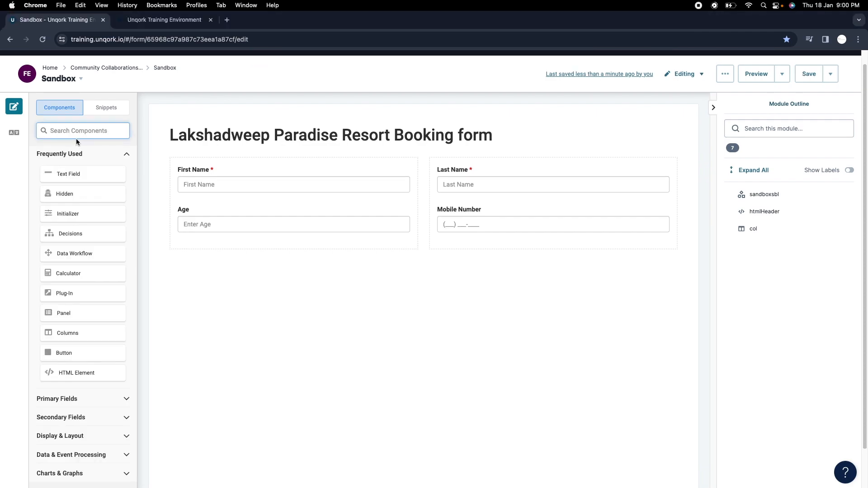
type("ad")
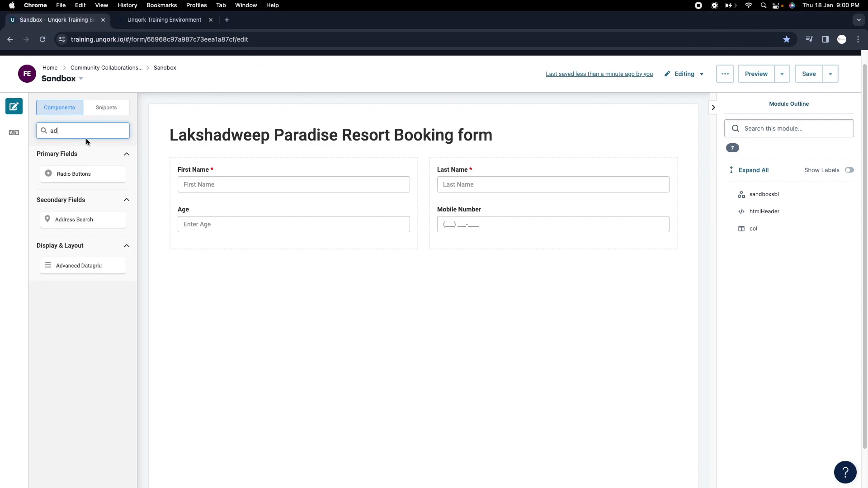
left_click_drag(90, 217, 272, 249)
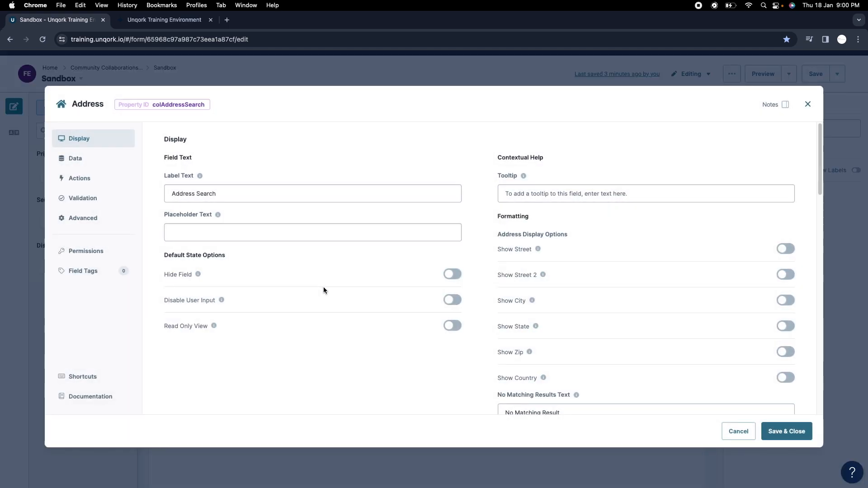
Give the address field Property ID address, label Address and placeholder 'Enter your address'
key("super+a")
type("a")
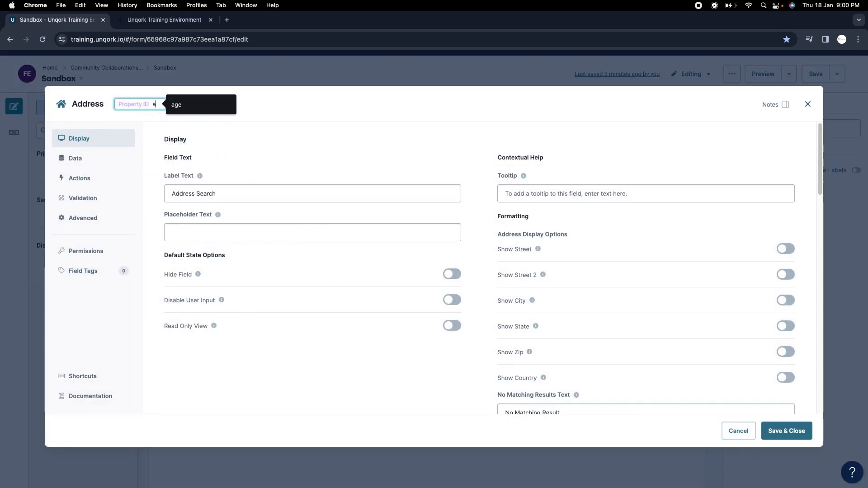
type("ddress")
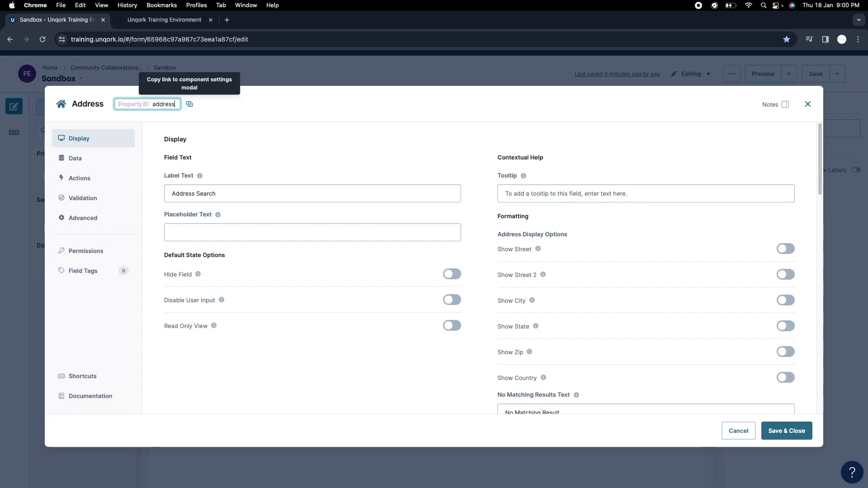
left_click(221, 194)
key("BackSpace")
key("BackSpace")
key("BackSpace")
key("BackSpace")
key("BackSpace")
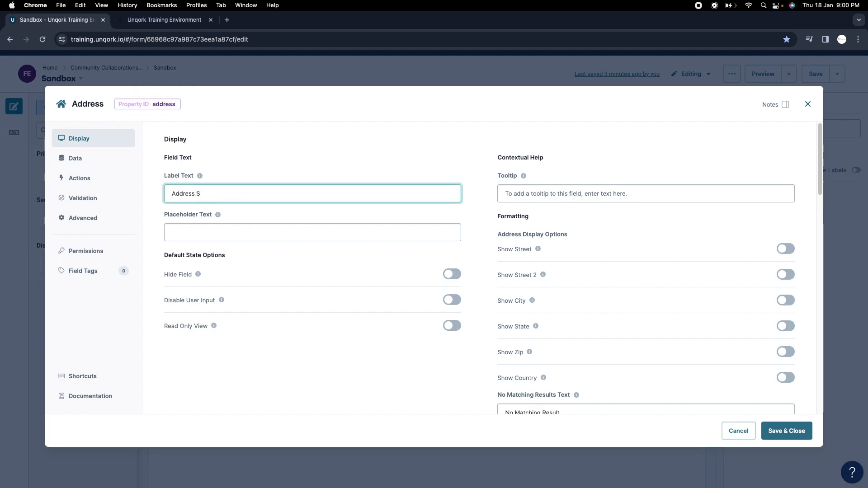
double_click(215, 199)
type("Enter ")
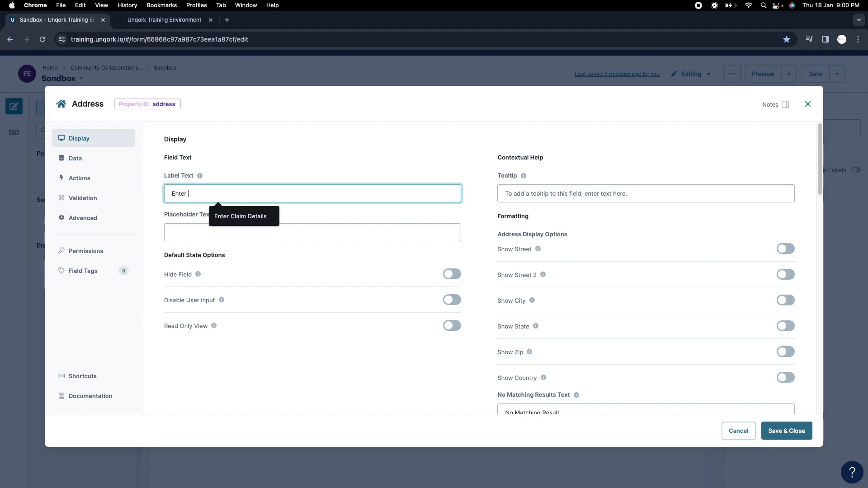
type("you")
key("BackSpace")
key("BackSpace")
key("BackSpace")
key("BackSpace")
key("BackSpace")
key("BackSpace")
key("BackSpace")
key("BackSpace")
key("BackSpace")
key("BackSpace")
type("Address")
left_click(214, 232)
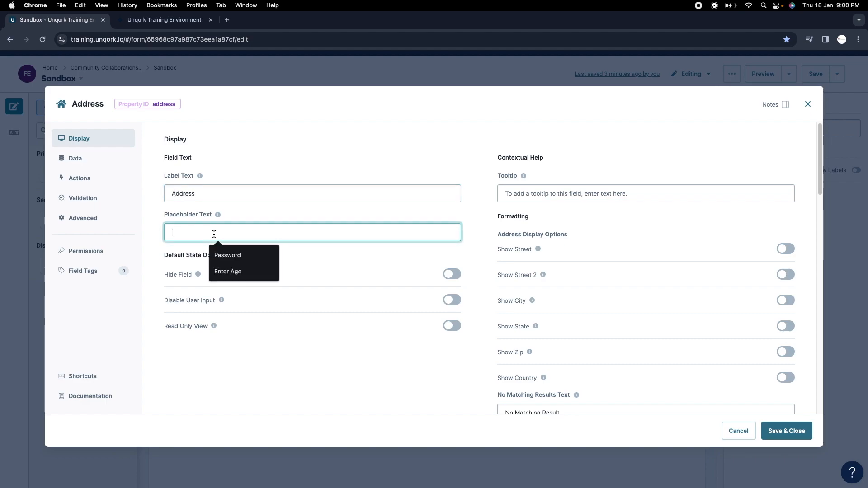
type("Enter you")
key("BackSpace")
key("BackSpace")
type("our address")
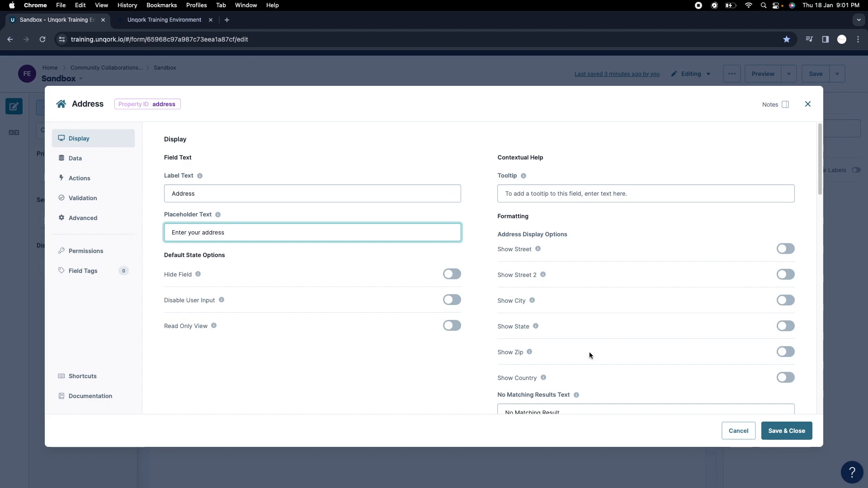
Turn on the Street, Street 2, City, State, Zip and Country inputs, then save and close
scroll(596, 342, "down", 5)
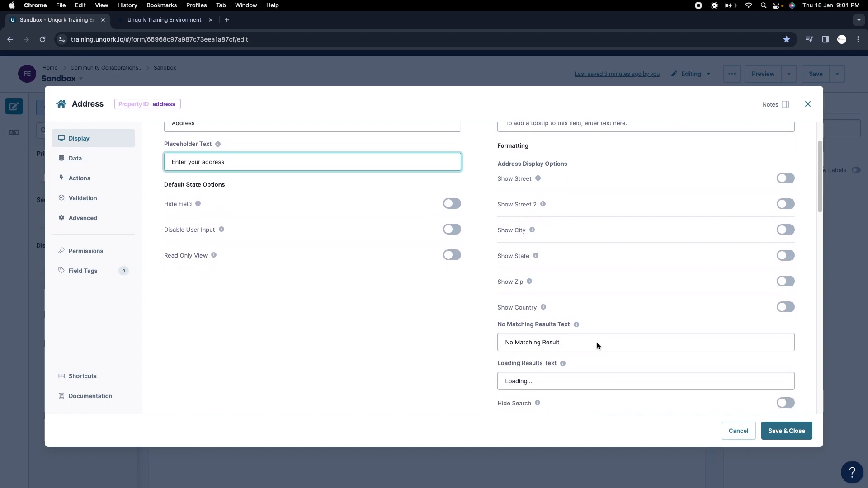
left_click(785, 150)
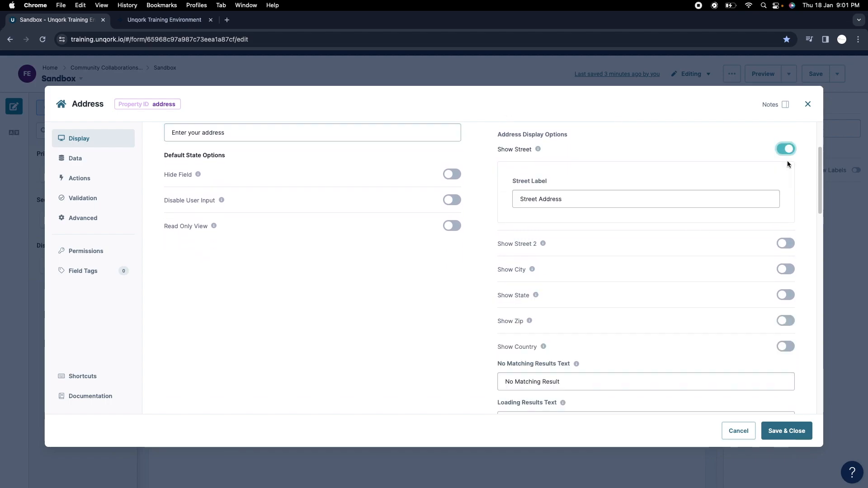
left_click(786, 244)
left_click(785, 338)
scroll(725, 343, "down", 8)
left_click(785, 253)
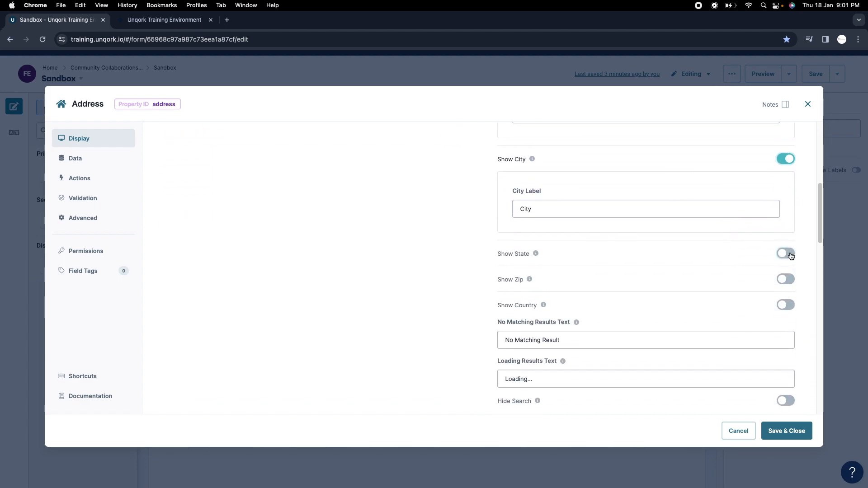
left_click(786, 348)
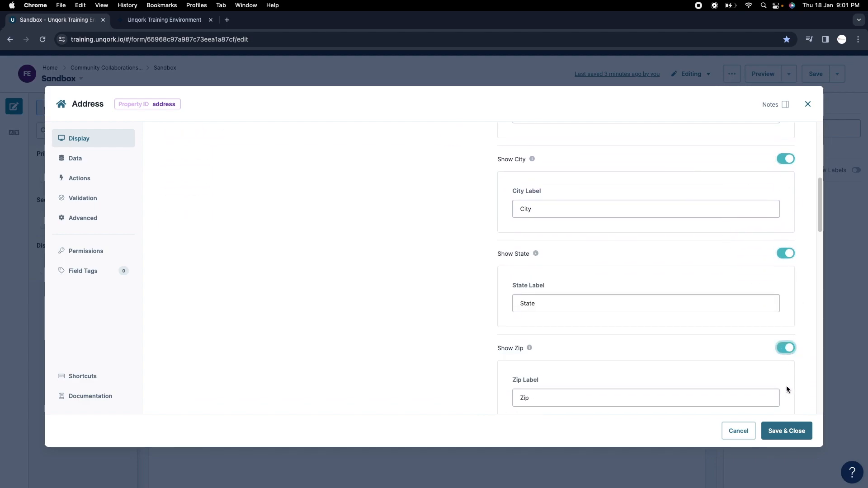
scroll(785, 386, "down", 10)
left_click(786, 212)
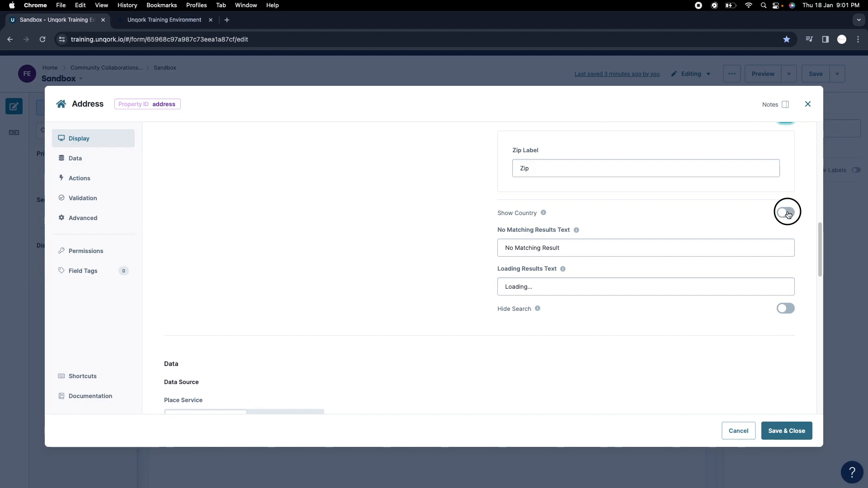
scroll(684, 337, "down", 2)
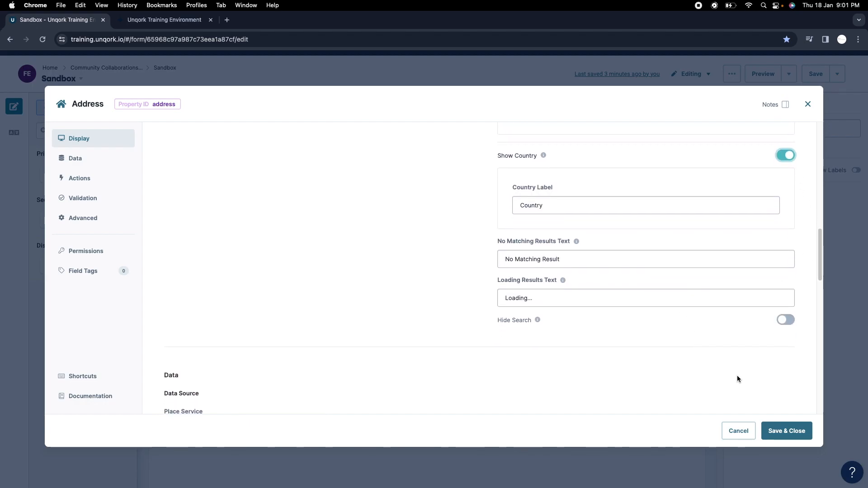
left_click(783, 429)
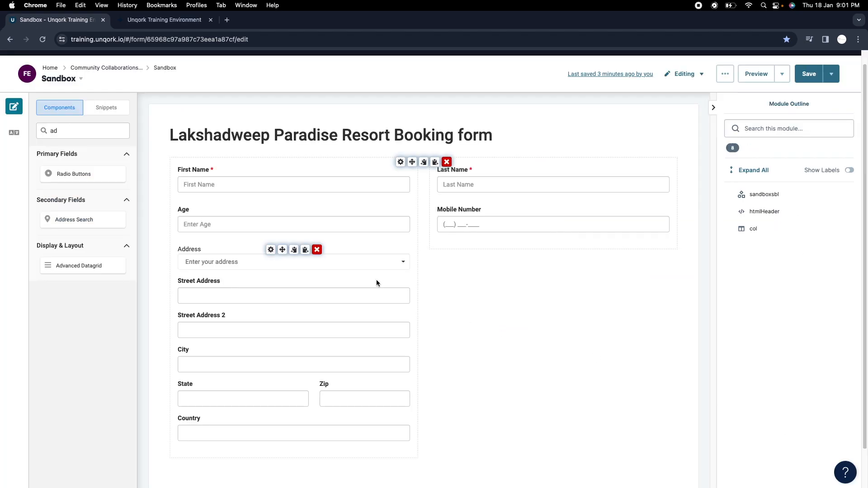
Save the module and drop a Date Input field below Mobile Number, selecting its default Property ID
left_click(809, 75)
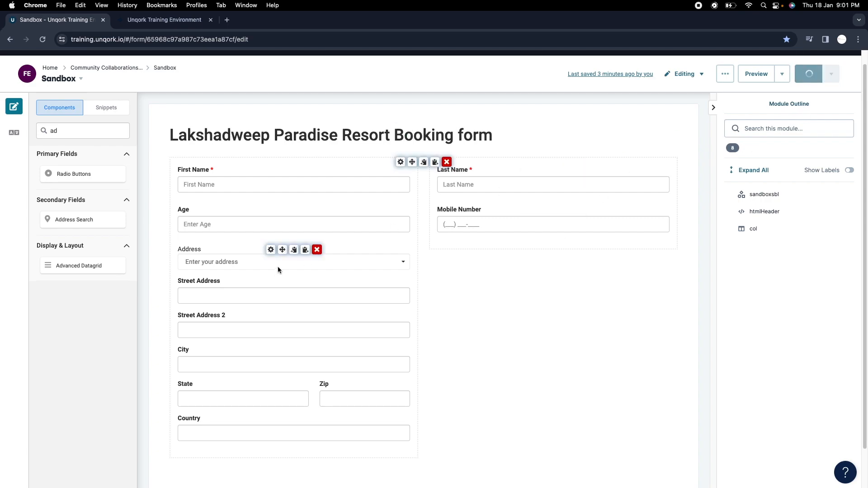
double_click(64, 128)
type("date")
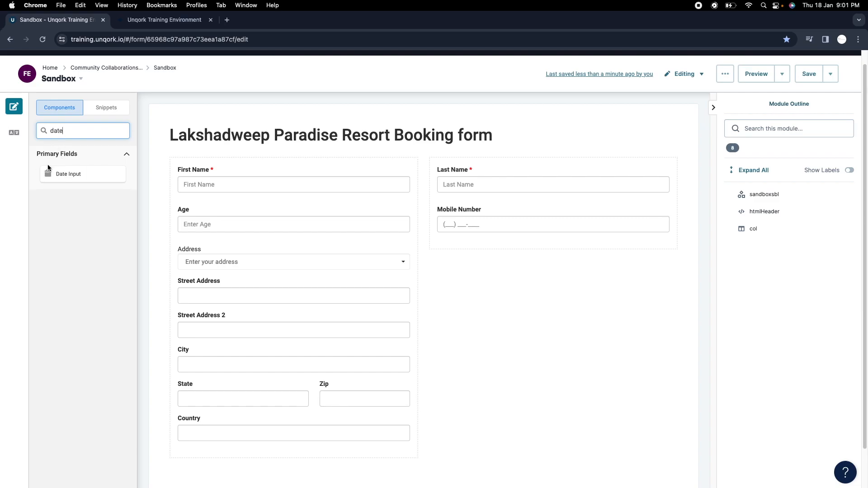
left_click_drag(71, 178, 511, 253)
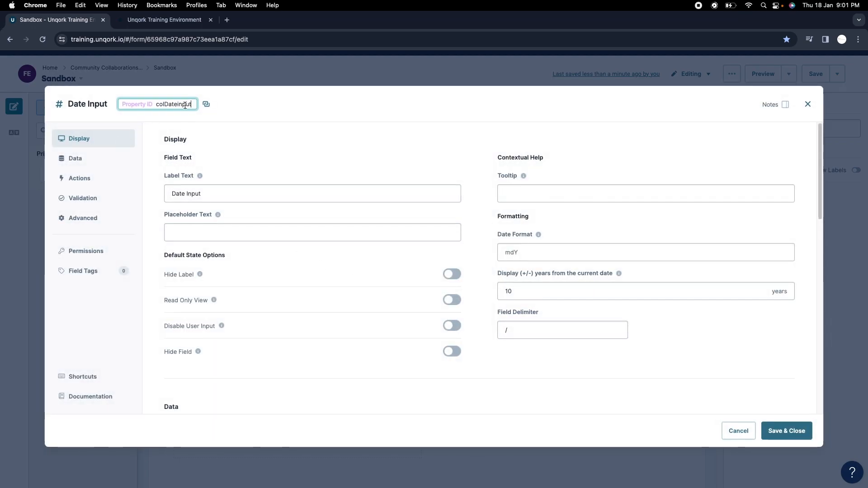
double_click(185, 105)
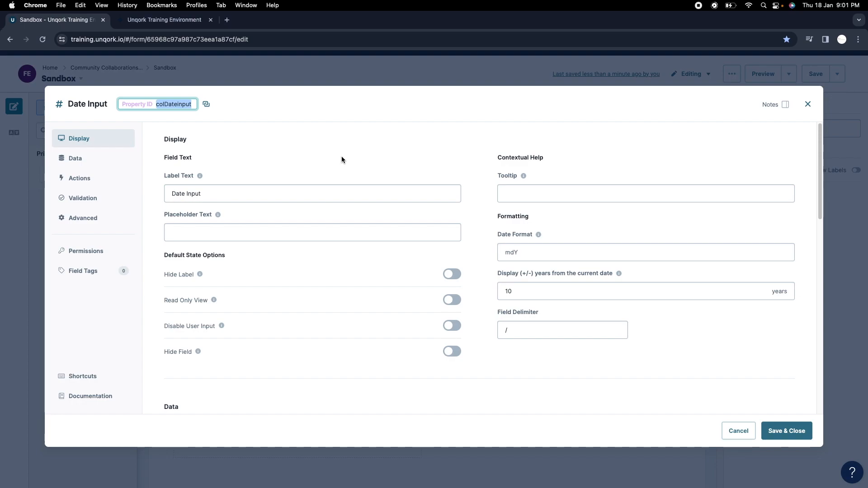
Set the date field's Property ID to startDate and its label to Start Date, then save and close
type("s")
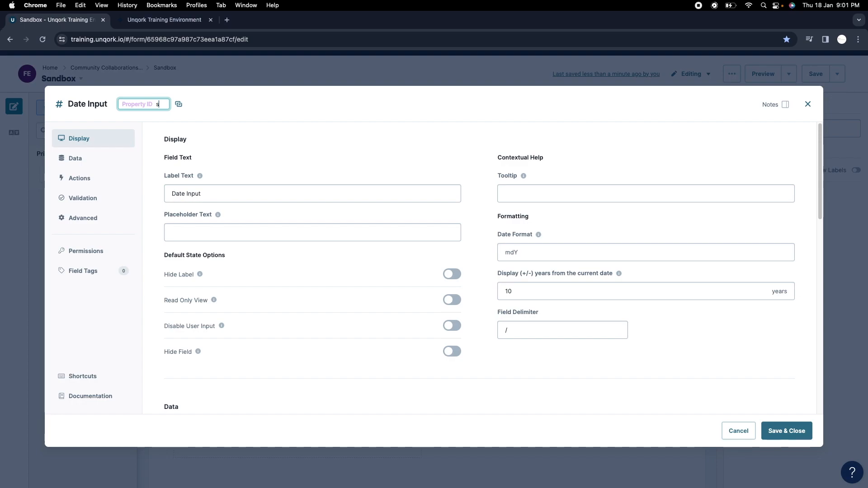
type("tartDate")
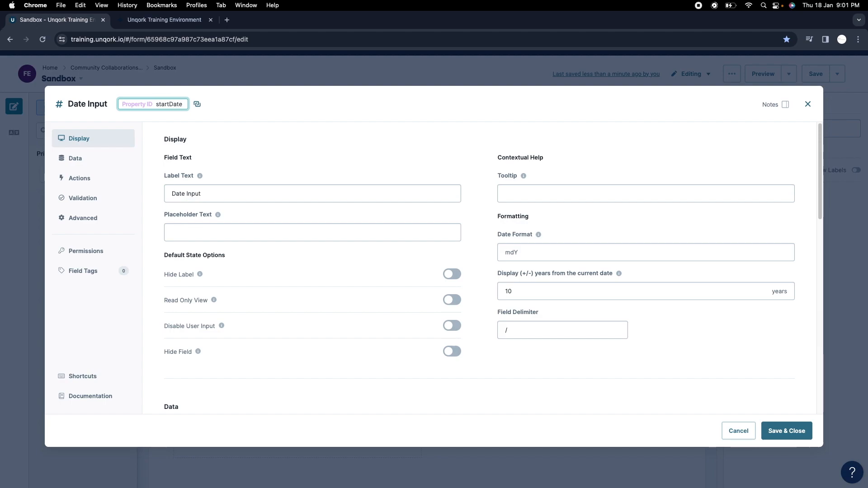
triple_click(207, 193)
type("D")
key("BackSpace")
type("S")
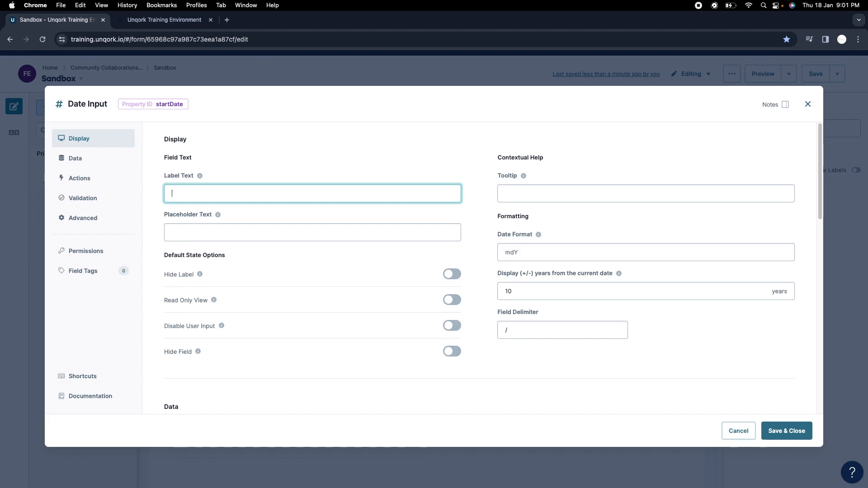
type("From")
double_click(177, 195)
type("Start Date")
scroll(368, 310, "down", 5)
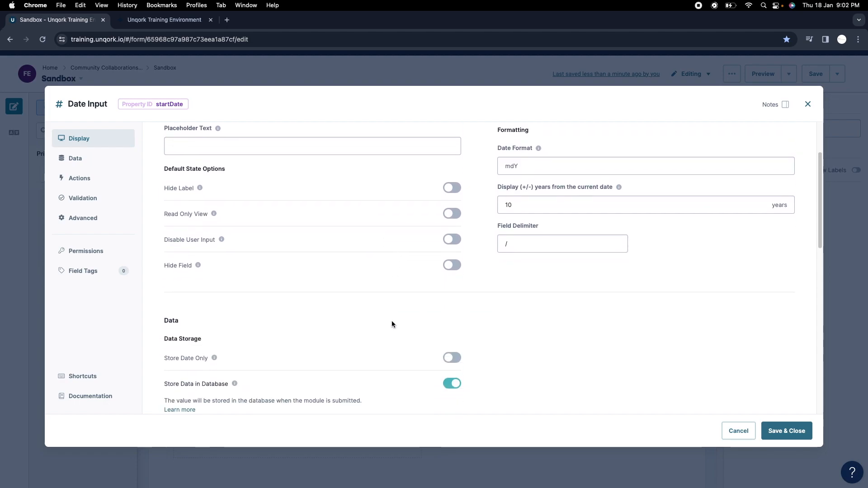
scroll(473, 318, "down", 10)
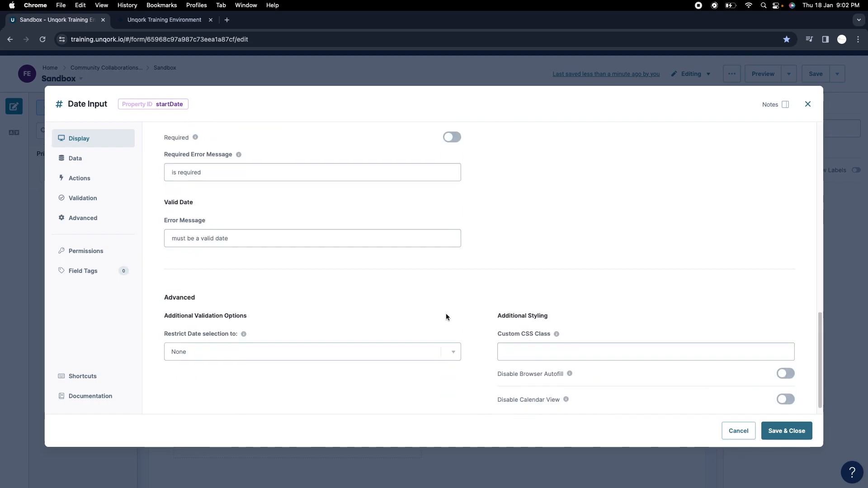
scroll(446, 314, "down", 1)
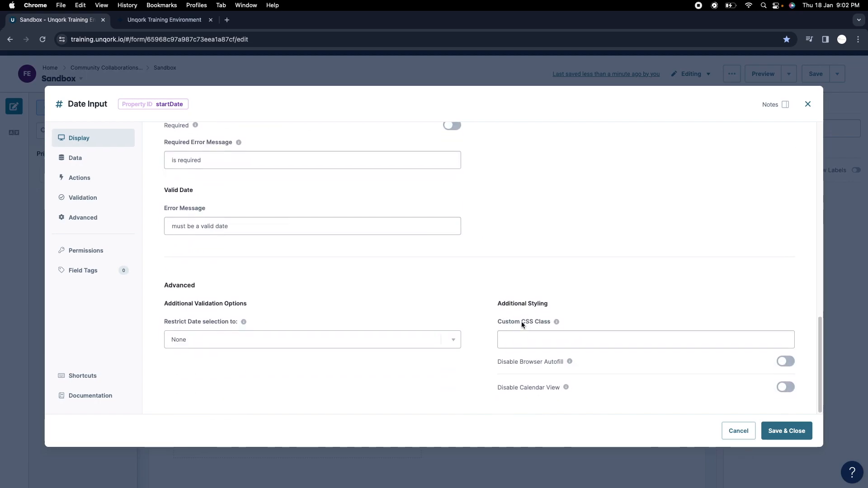
left_click(787, 431)
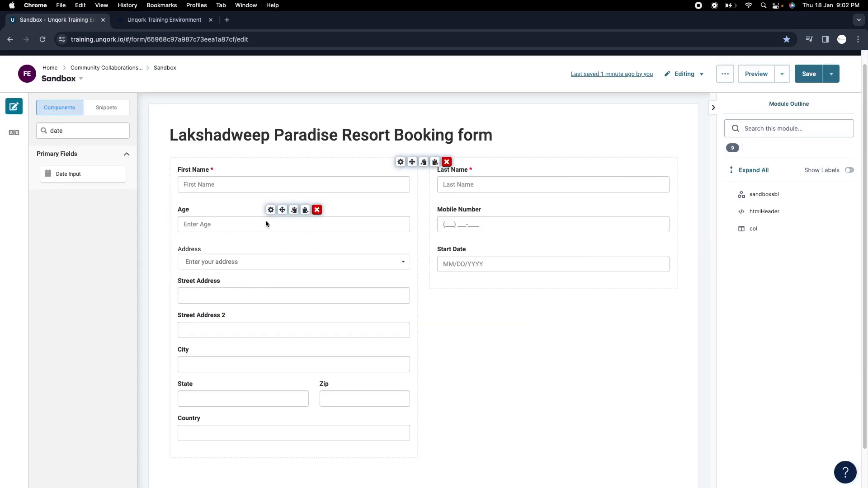
Rename the Start Date field to Property ID fromDate with label From Date
left_click_drag(114, 169, 553, 291)
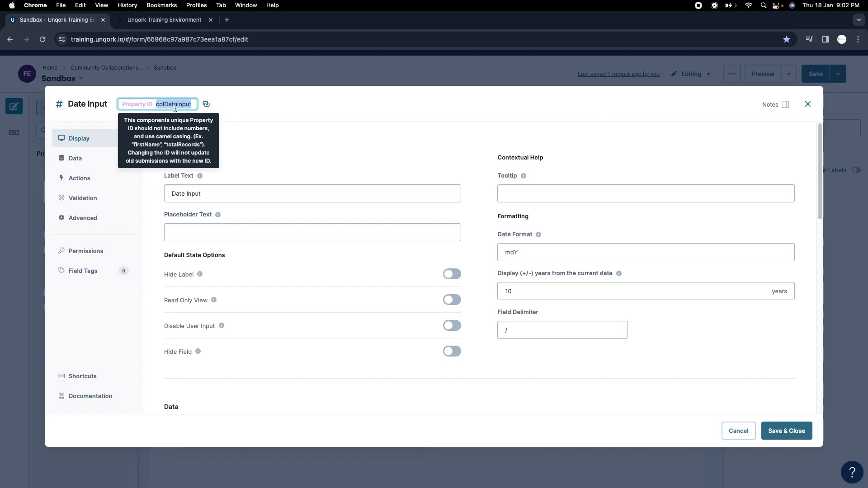
left_click(807, 104)
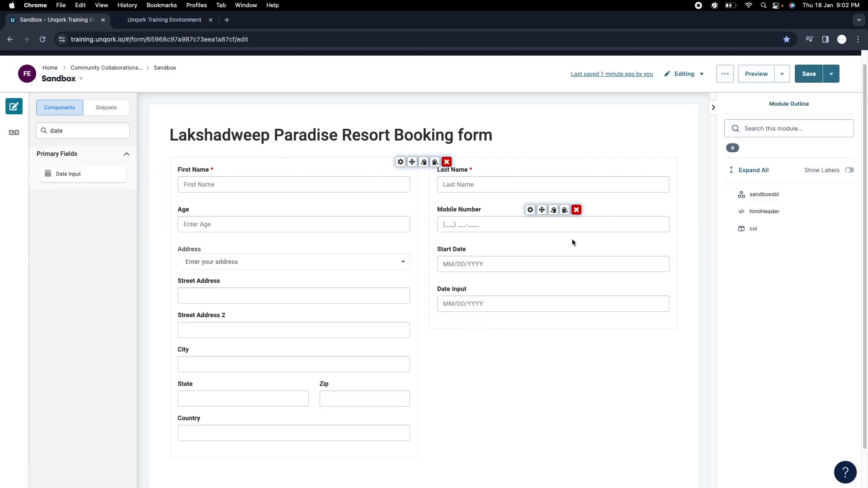
left_click(530, 250)
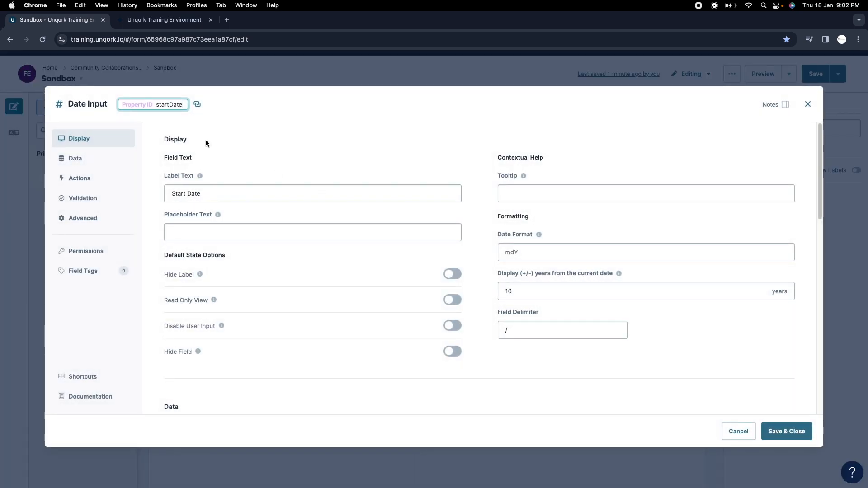
double_click(169, 104)
type("fro")
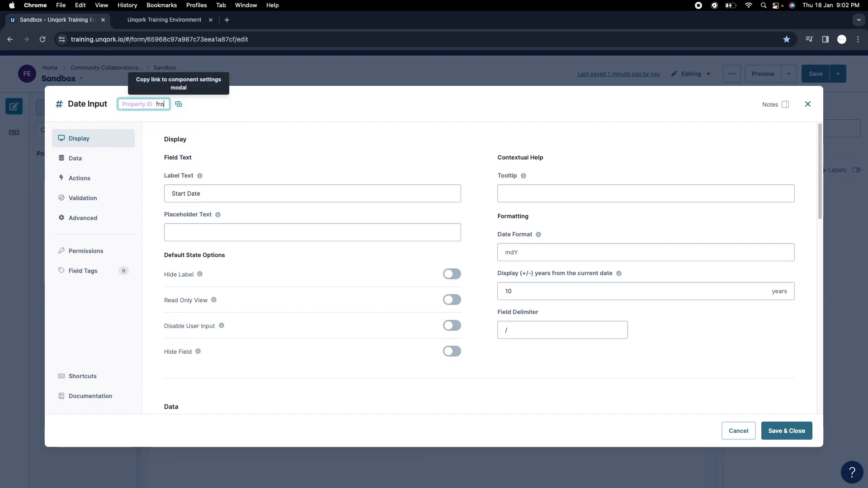
type("mDate")
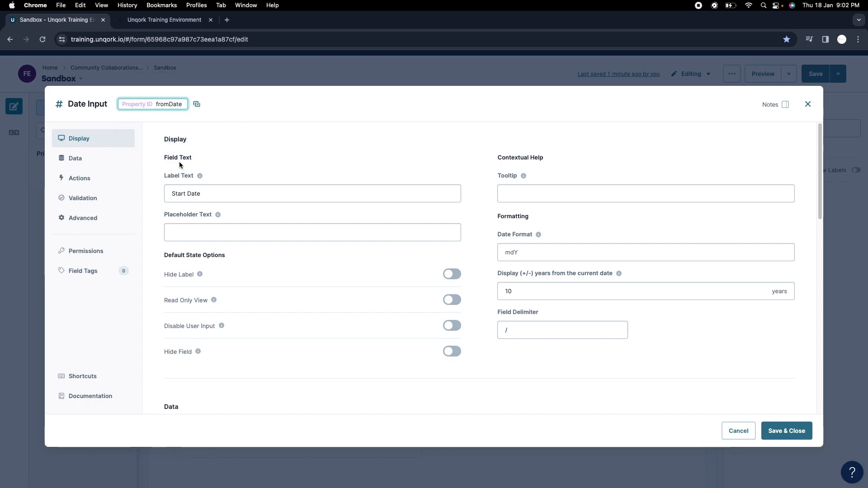
double_click(178, 191)
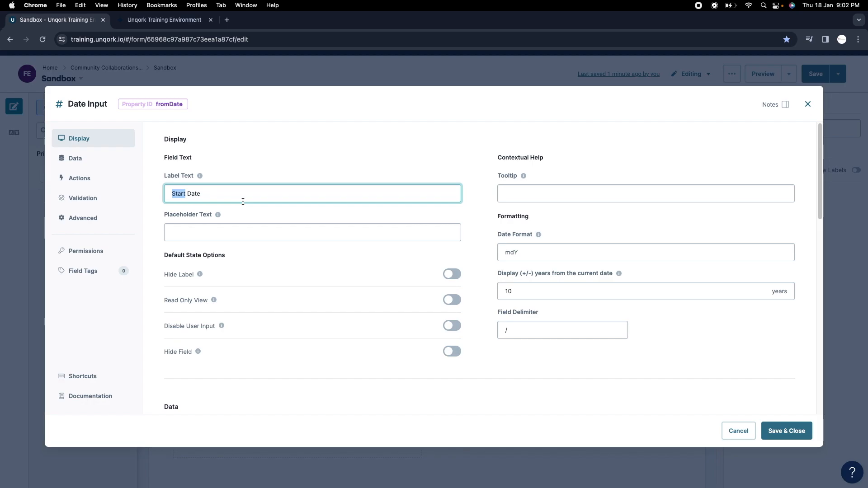
type("From")
left_click(785, 430)
Duplicate From Date and set the copy to Property ID toDate with label To Date
left_click(554, 249)
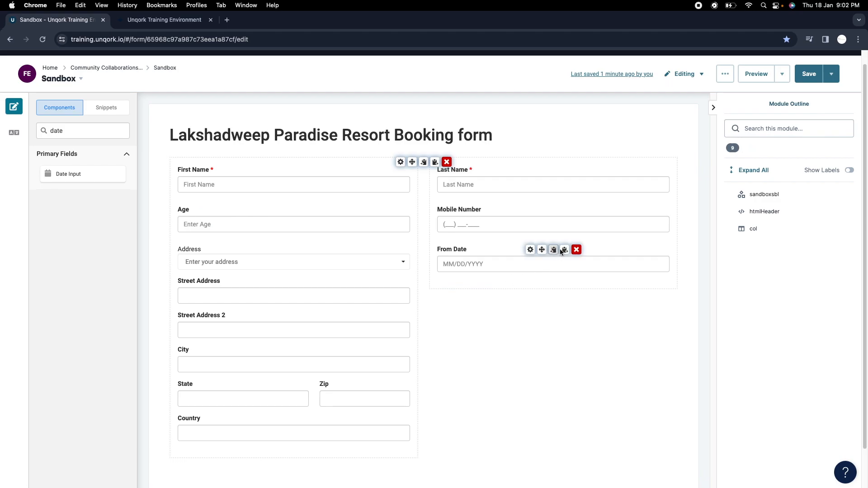
left_click(564, 249)
left_click(530, 289)
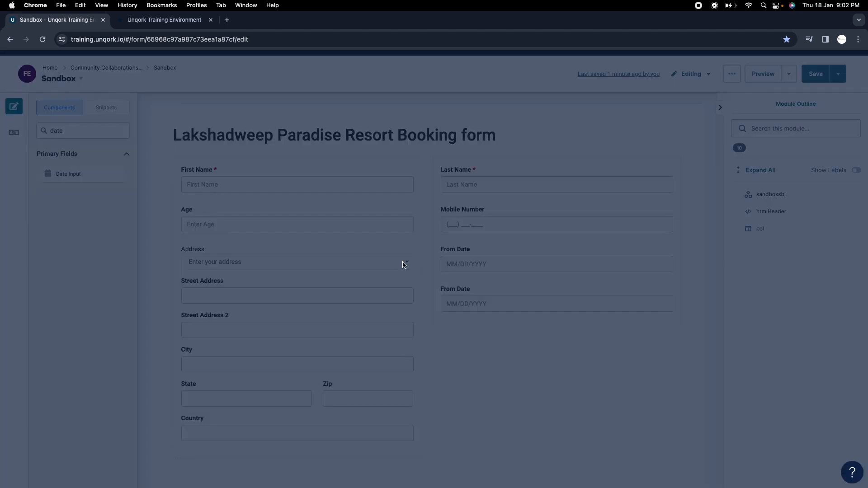
double_click(162, 105)
type("toDate")
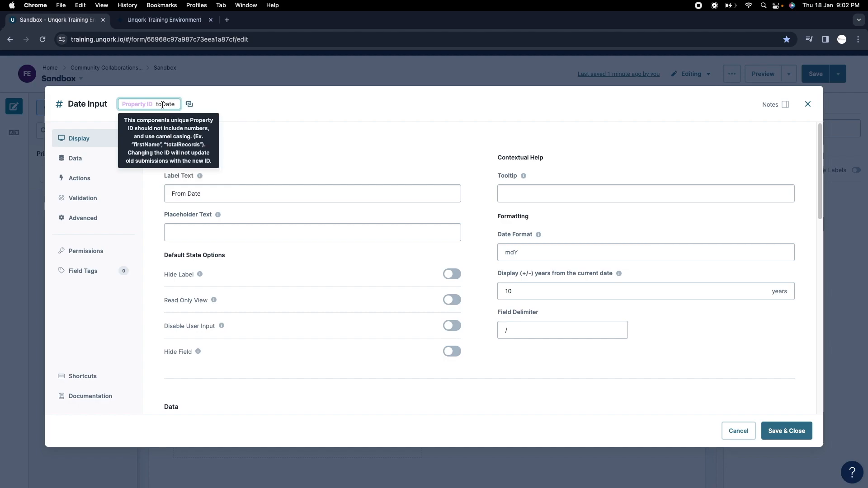
triple_click(217, 194)
type("To Date")
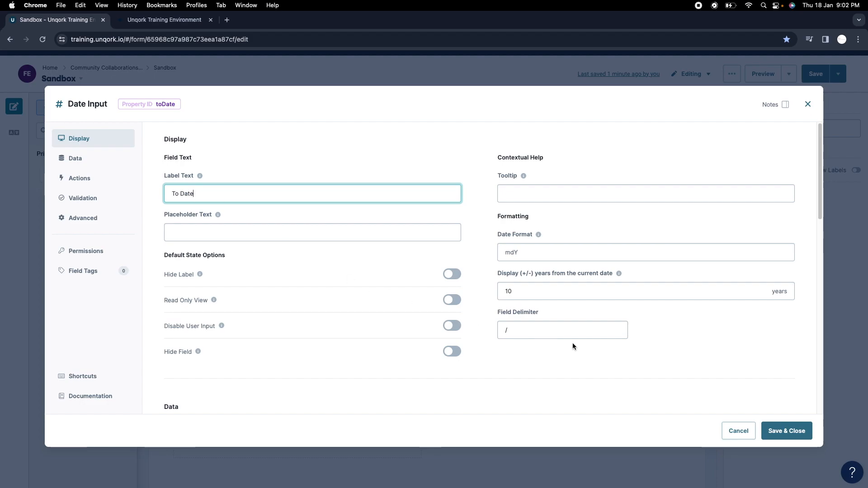
left_click(787, 431)
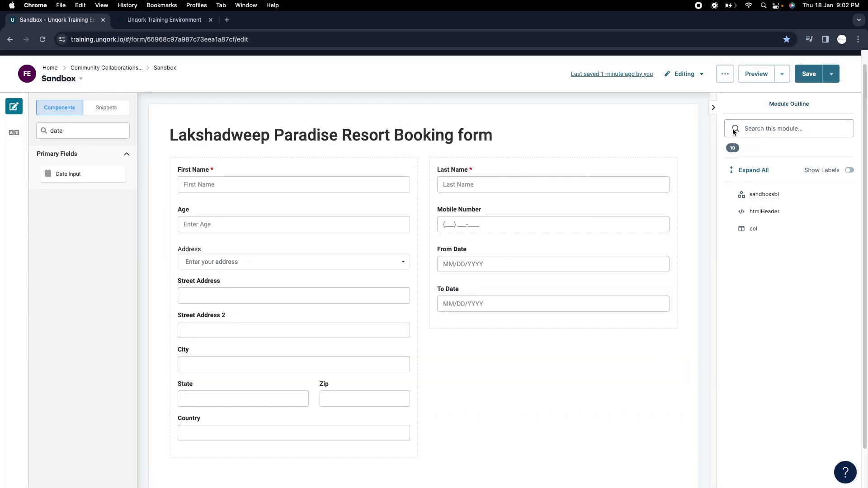
Save the booking form module and look over its fields, then select the component search text
left_click(809, 74)
scroll(335, 285, "down", 1)
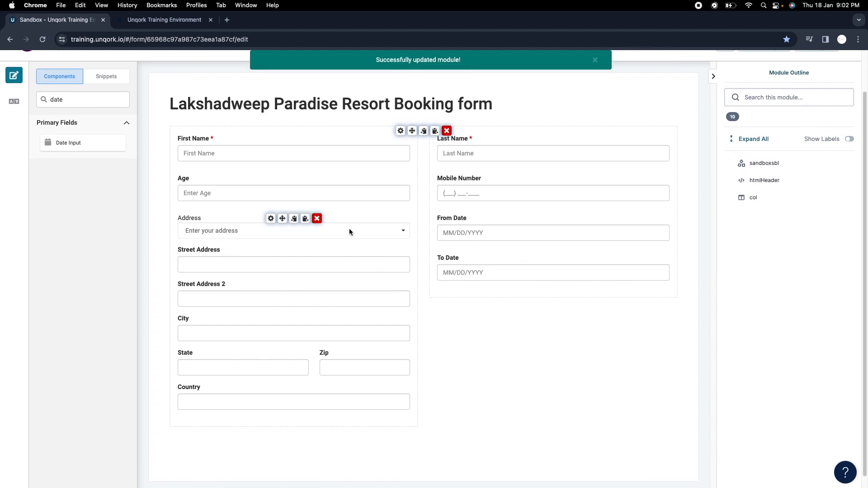
scroll(349, 232, "up", 2)
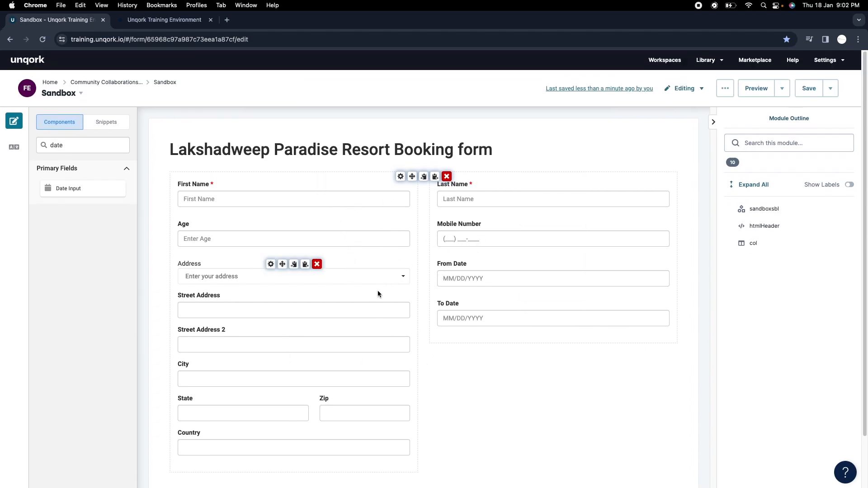
scroll(301, 308, "down", 1)
scroll(462, 324, "up", 1)
double_click(64, 146)
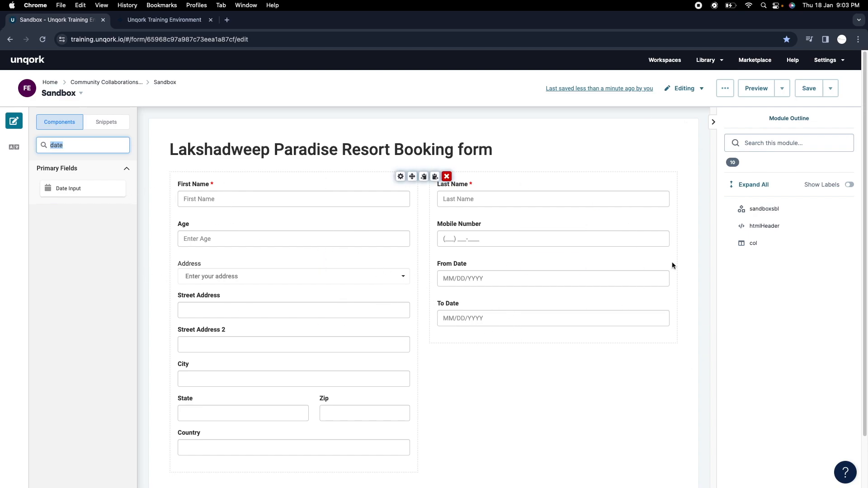
Add a Button below To Date with Property ID btnSubmit and Action Type Event, then save it
type("sub")
key("BackSpace")
type("but")
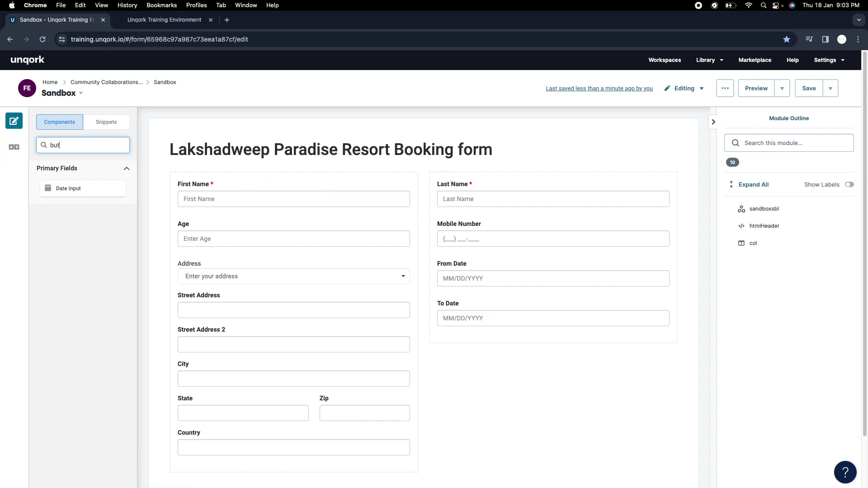
left_click_drag(80, 233, 510, 347)
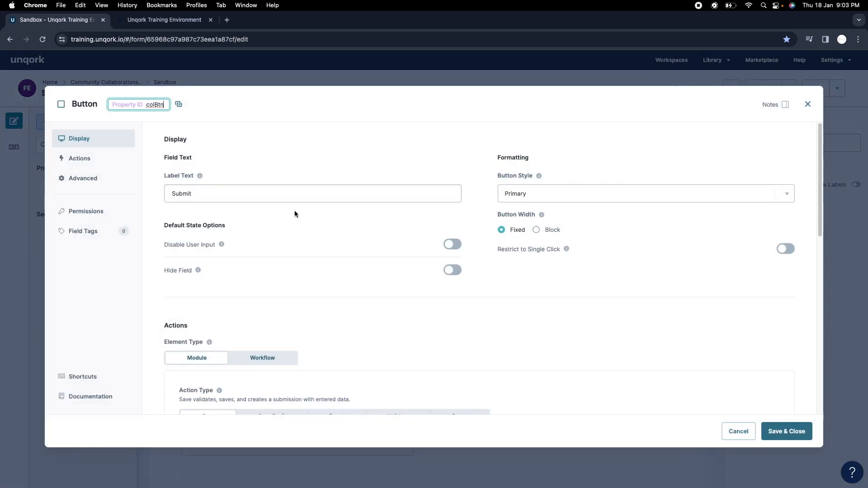
double_click(158, 105)
type("btnSubmit")
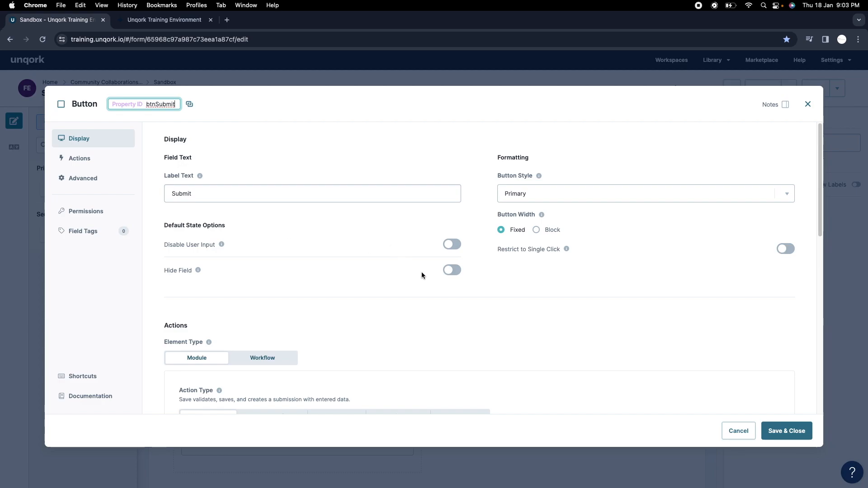
scroll(421, 272, "down", 4)
scroll(422, 275, "down", 1)
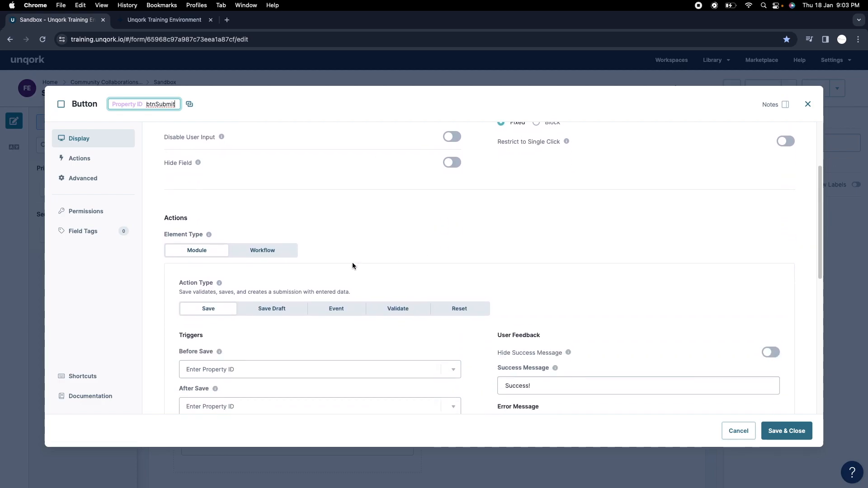
left_click(332, 316)
scroll(723, 398, "down", 1)
left_click(789, 430)
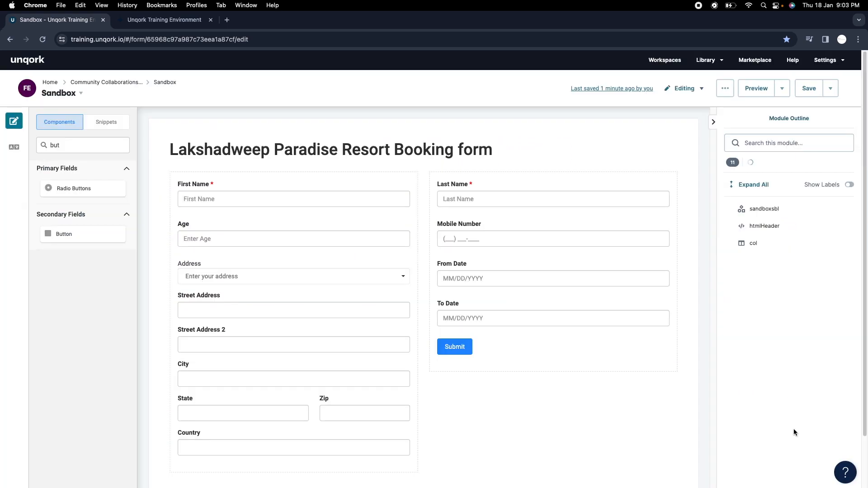
scroll(562, 357, "down", 1)
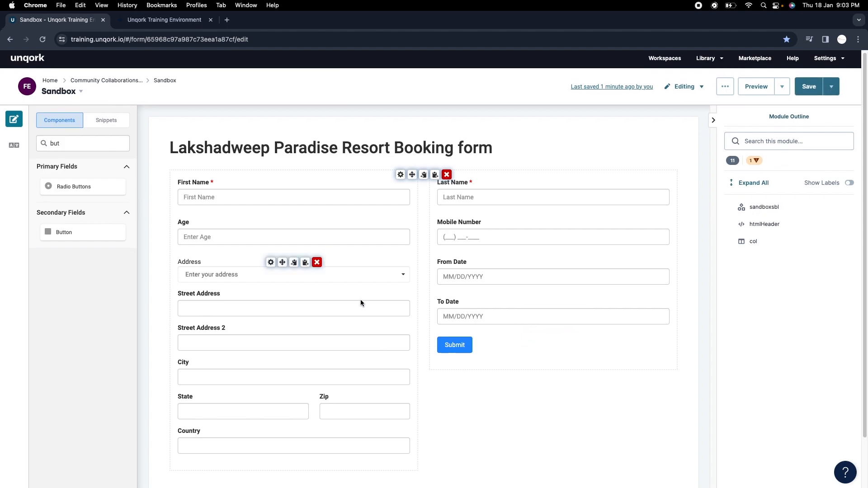
Save the module and switch to the Unqork Training Environment tab to preview the form
left_click(808, 89)
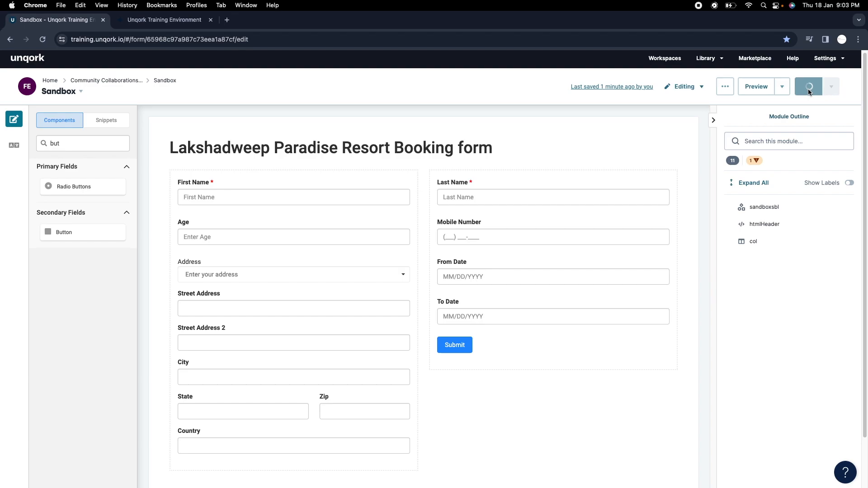
mouse_move(543, 157)
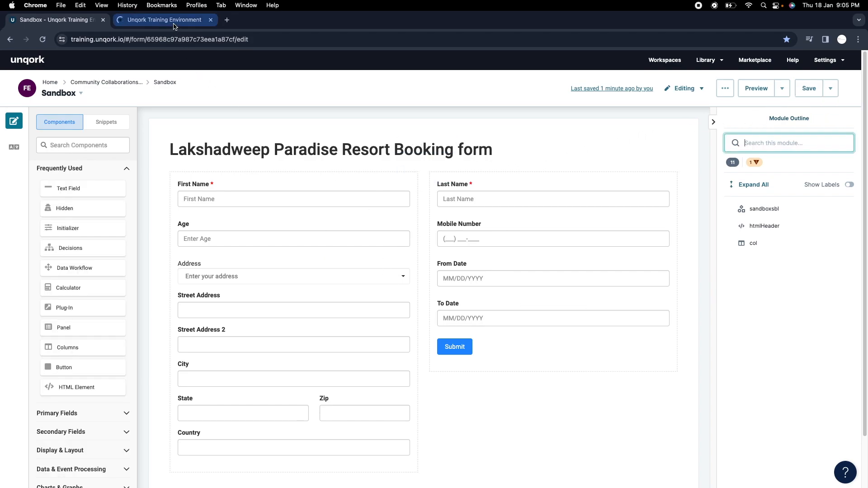
left_click(174, 23)
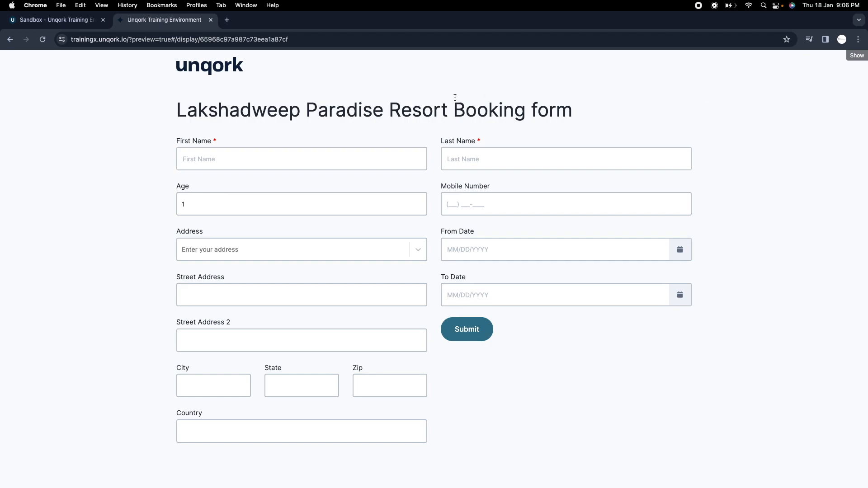
Back in the editor, search 'pl' and drop a Plug-In component onto the form
left_click(68, 19)
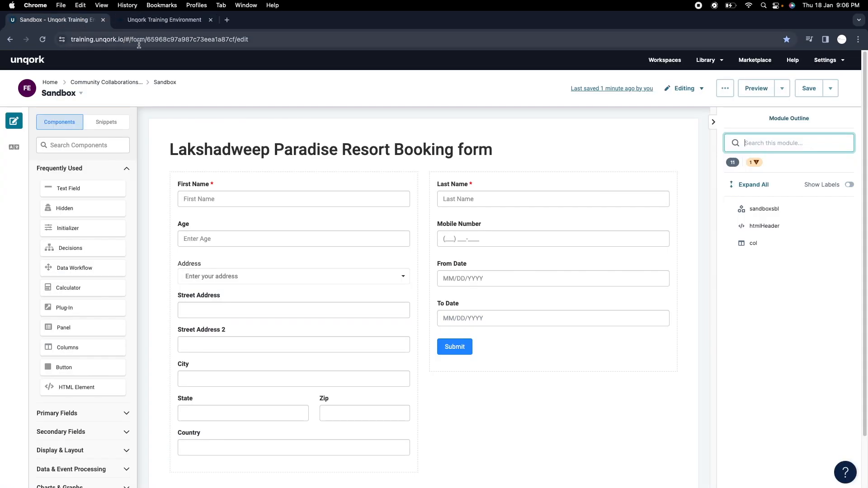
scroll(271, 229, "down", 2)
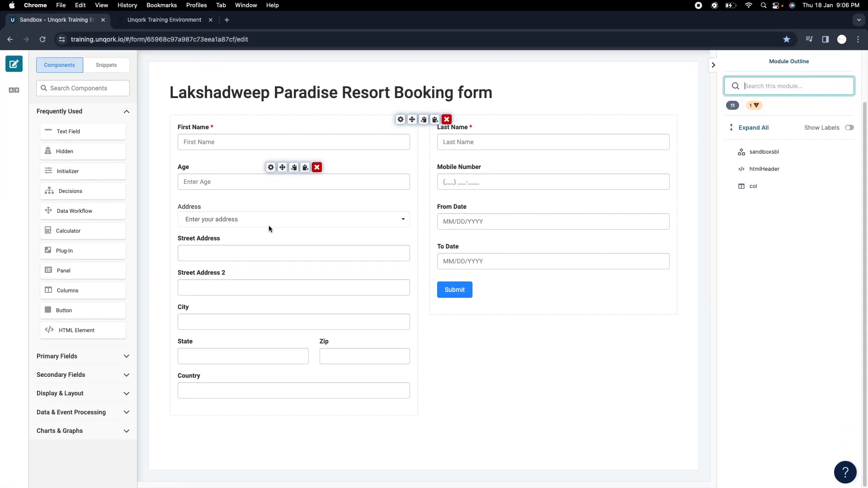
left_click(77, 88)
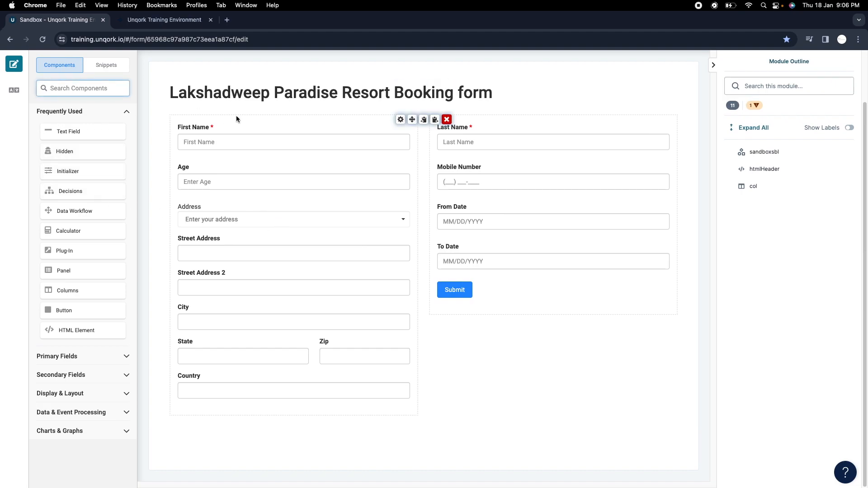
type("l")
key("BackSpace")
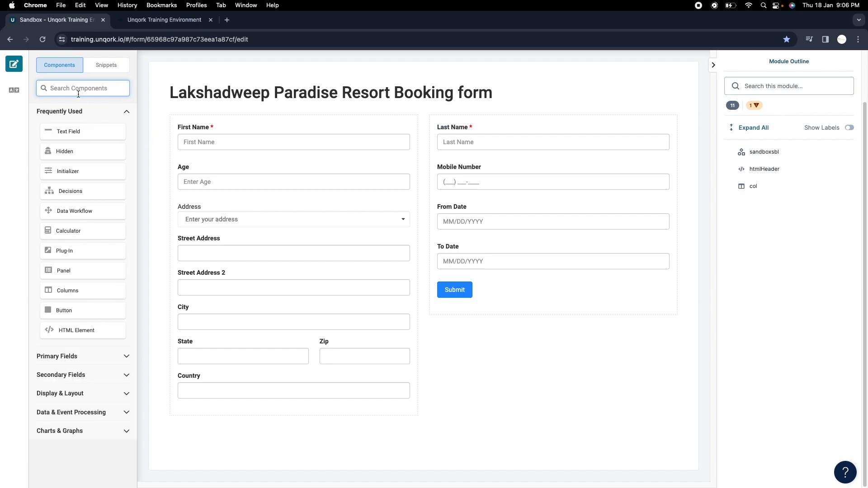
type("plu")
left_click_drag(74, 134, 380, 422)
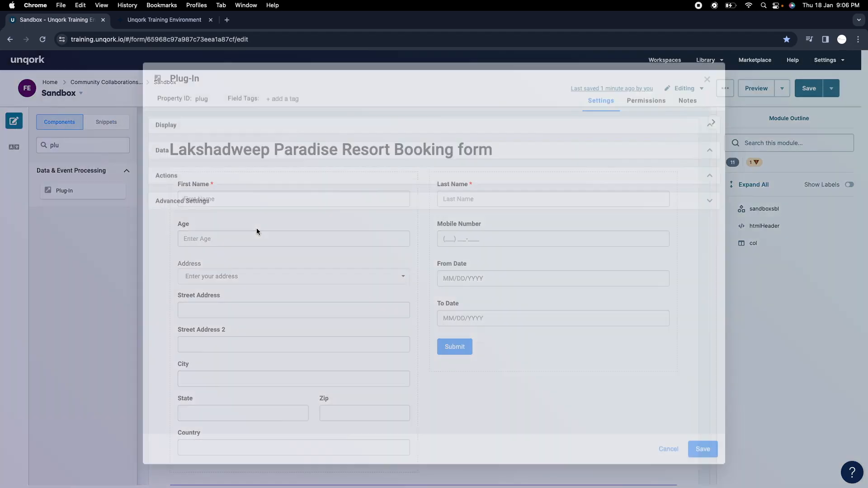
Set the plug-in's Property ID and canvas label to plugSubmitData
type("plug")
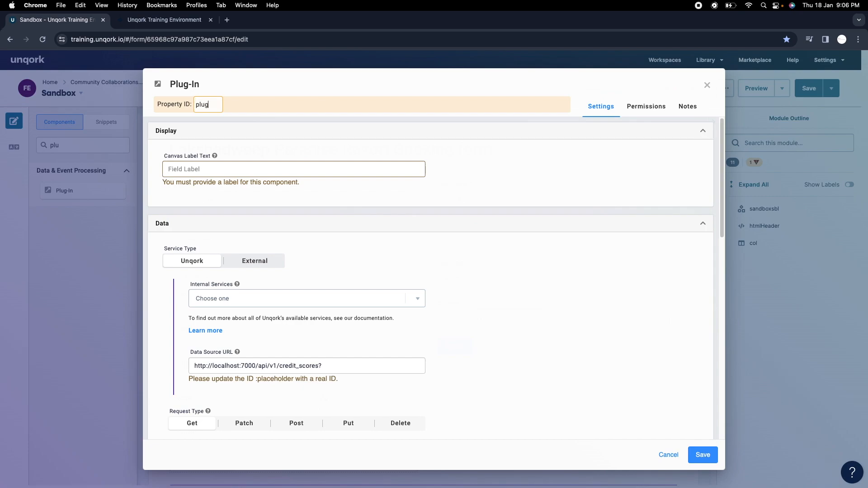
type("Shubm")
key("BackSpace")
key("BackSpace")
key("BackSpace")
type("mitFdat")
key("BackSpace")
key("BackSpace")
key("BackSpace")
type("Data")
key("super+a")
key("super+c")
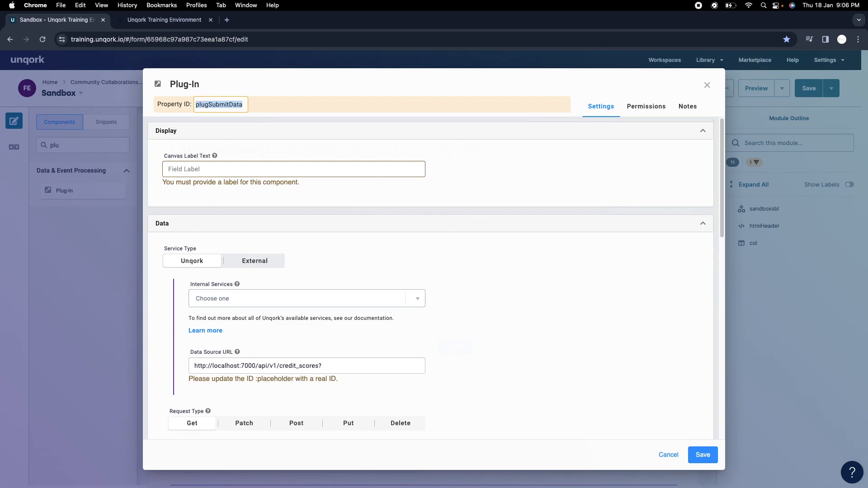
left_click(211, 169)
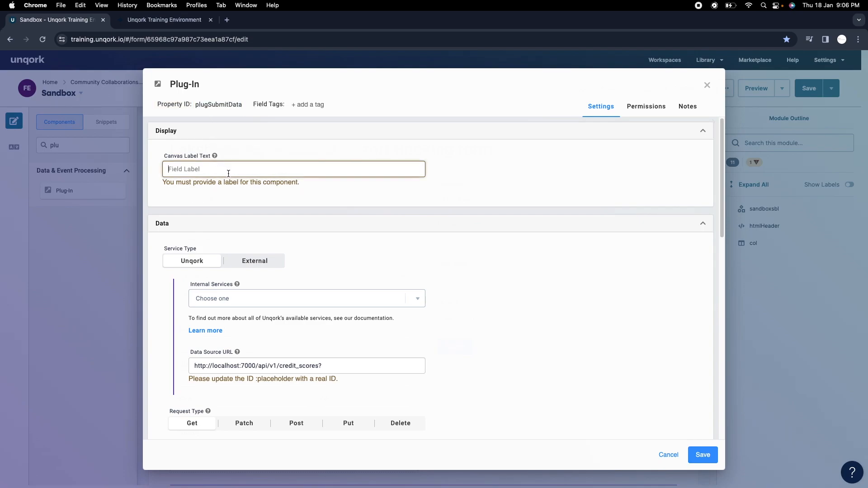
key("super+v")
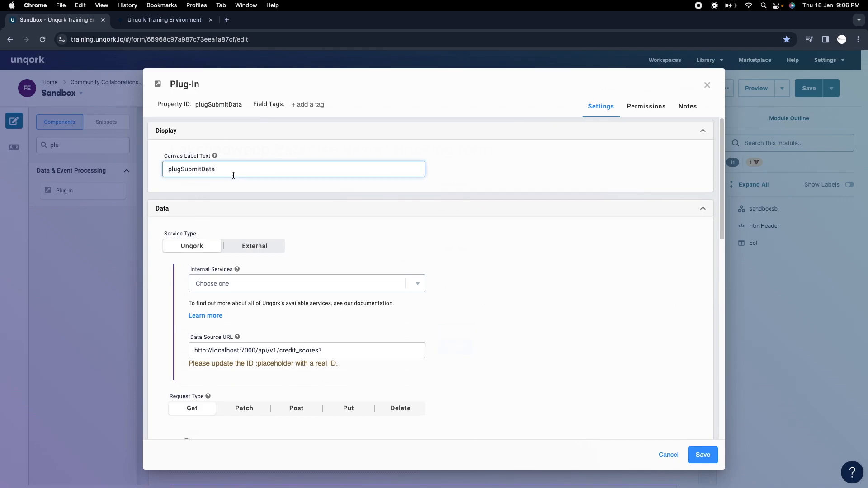
Choose the Create Module Submission(s) internal service and save the plug-in
scroll(366, 261, "down", 1)
left_click(356, 271)
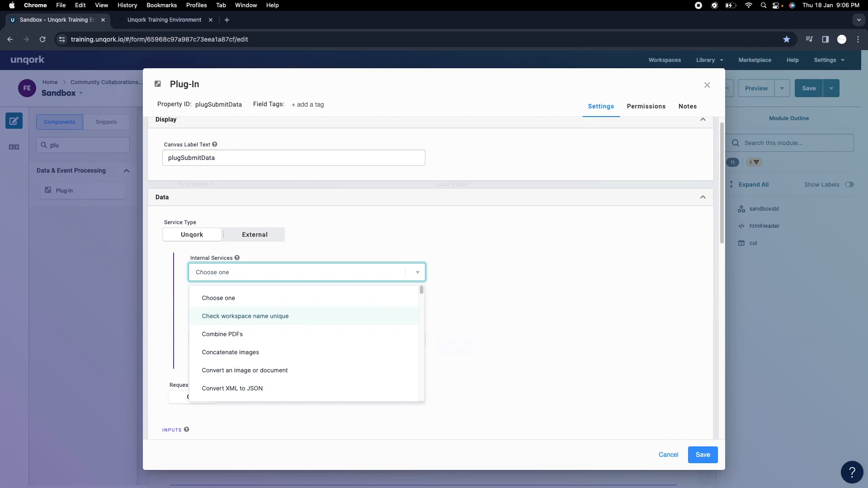
type("cre")
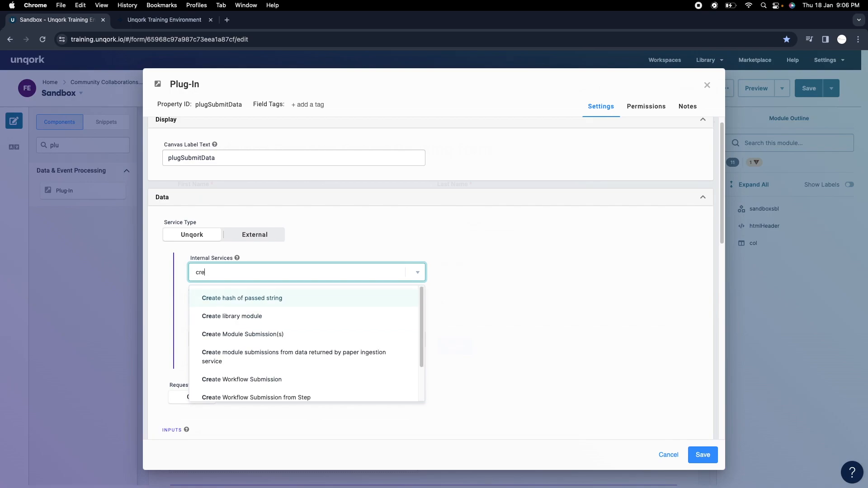
left_click(247, 334)
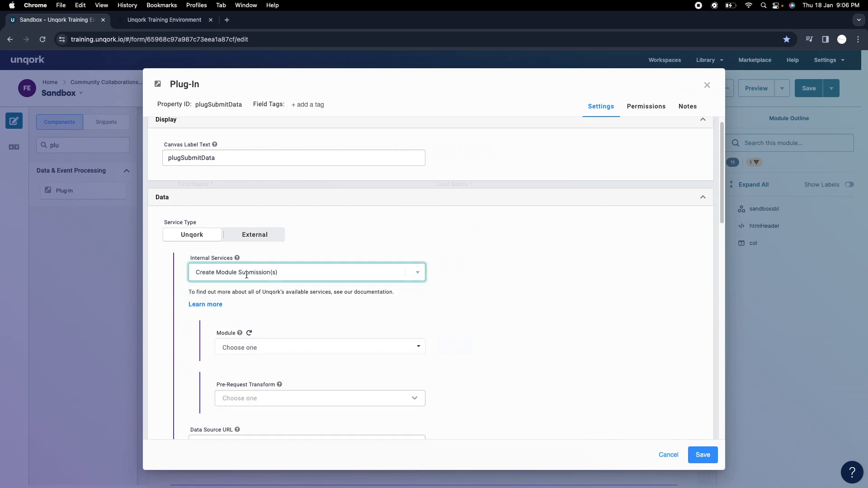
scroll(613, 349, "down", 1)
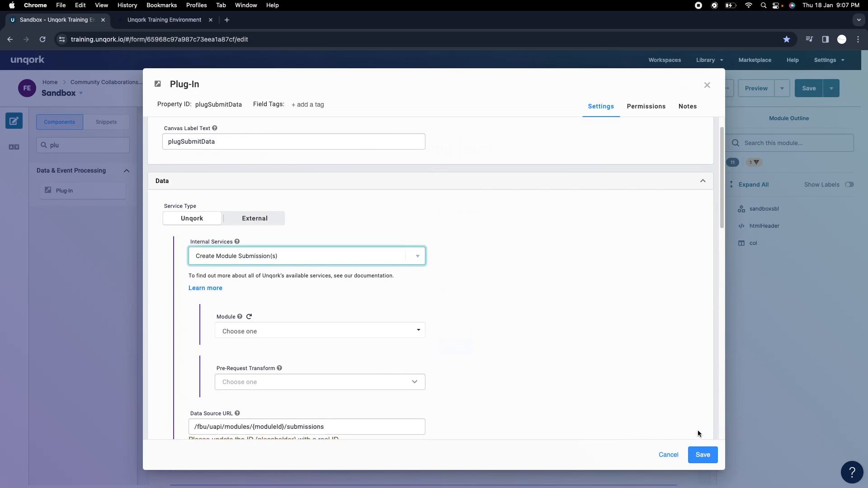
left_click(703, 454)
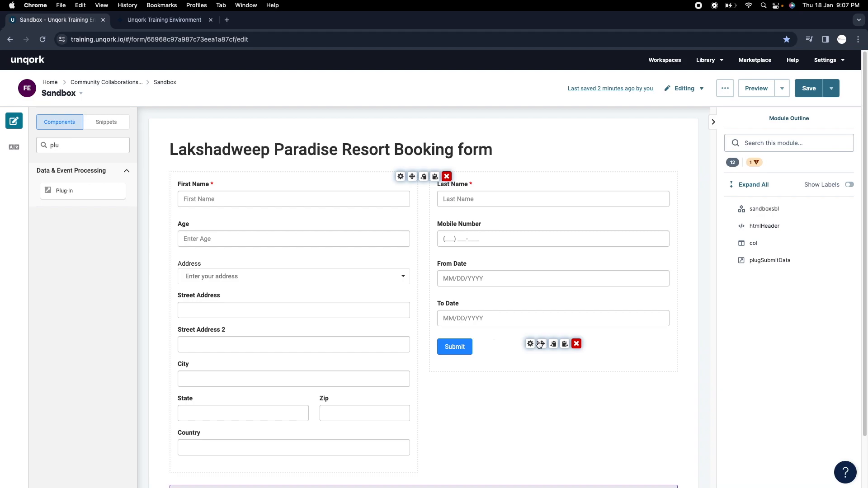
Review the Submit button's action settings, close them, and select the module ID in the address bar
left_click(530, 344)
scroll(363, 327, "down", 3)
scroll(364, 330, "down", 3)
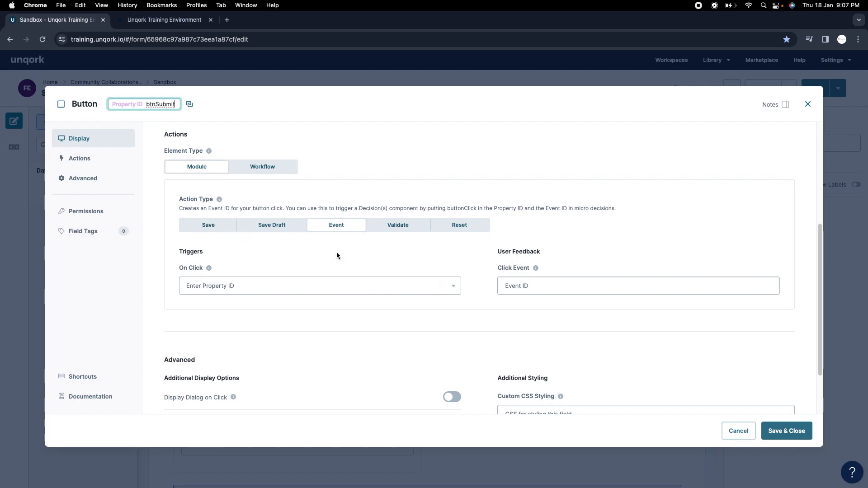
left_click(807, 104)
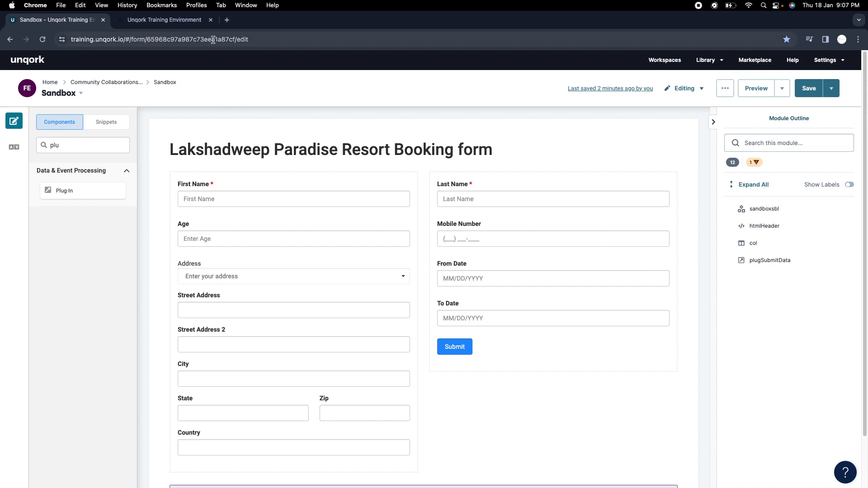
double_click(189, 39)
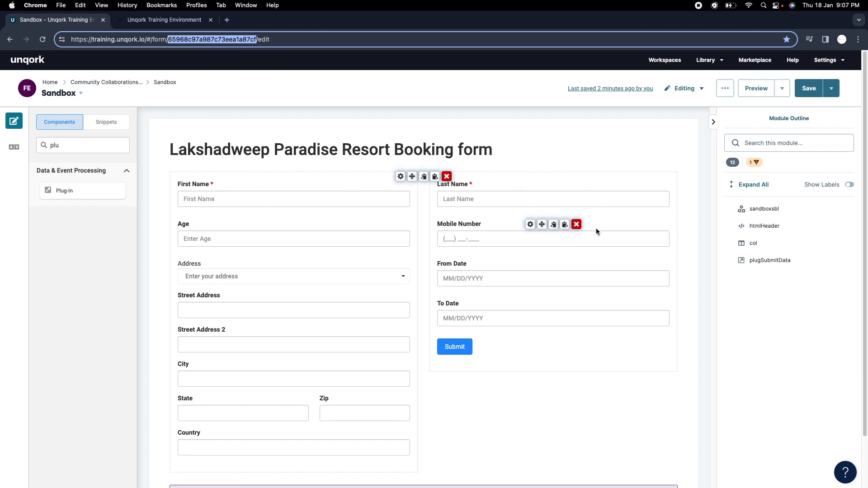
scroll(259, 335, "down", 1)
scroll(259, 335, "down", 1)
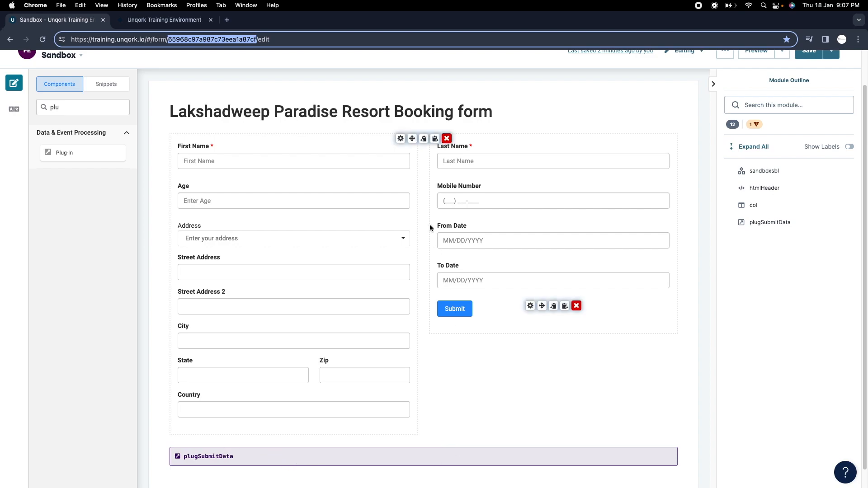
Save the booking form module
scroll(646, 204, "up", 1)
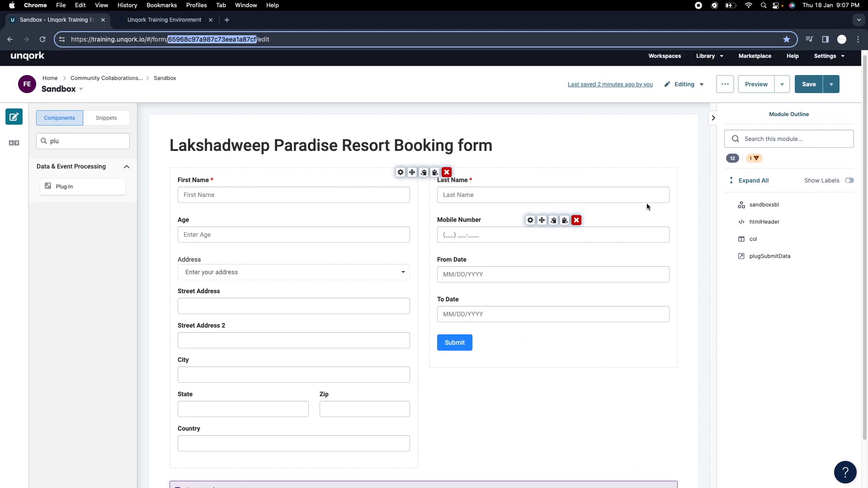
scroll(374, 324, "down", 2)
scroll(495, 274, "up", 2)
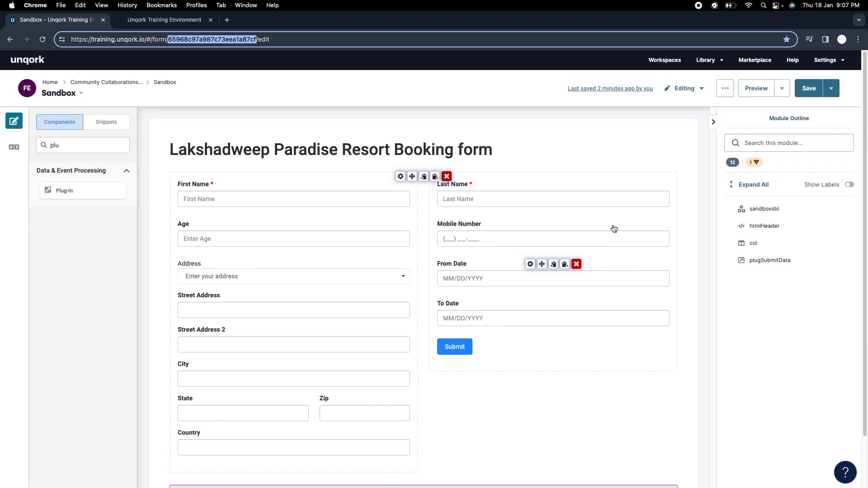
left_click(809, 88)
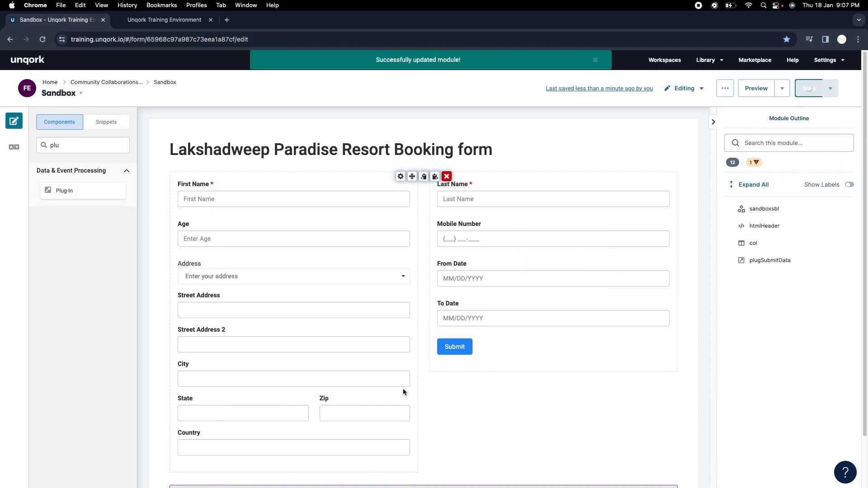
Review the plugSubmitData plug-in settings, then close them
scroll(356, 379, "down", 2)
left_click(400, 433)
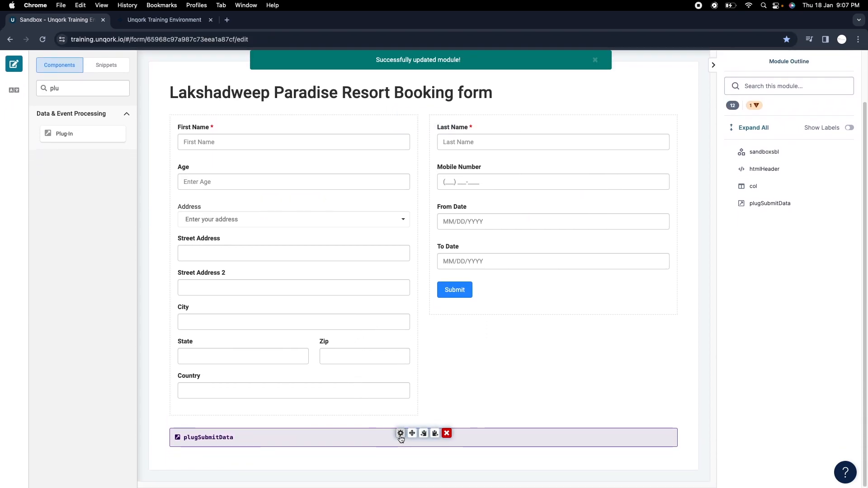
scroll(444, 341, "down", 10)
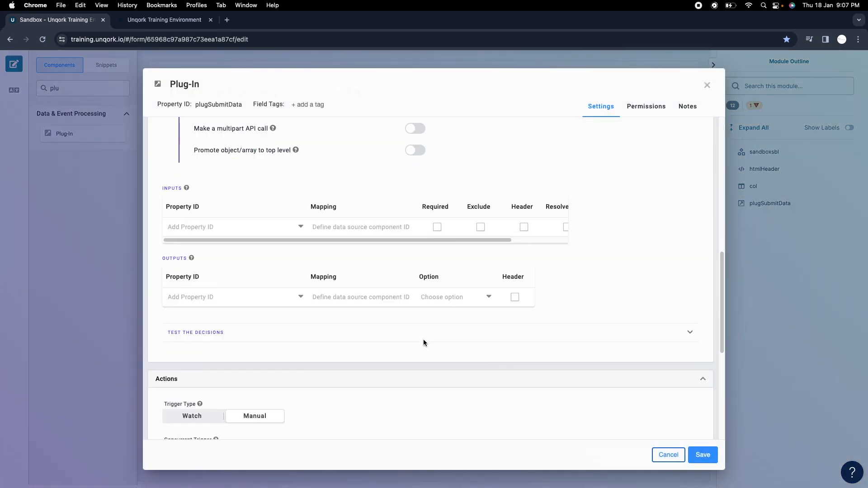
scroll(393, 345, "up", 5)
left_click(706, 85)
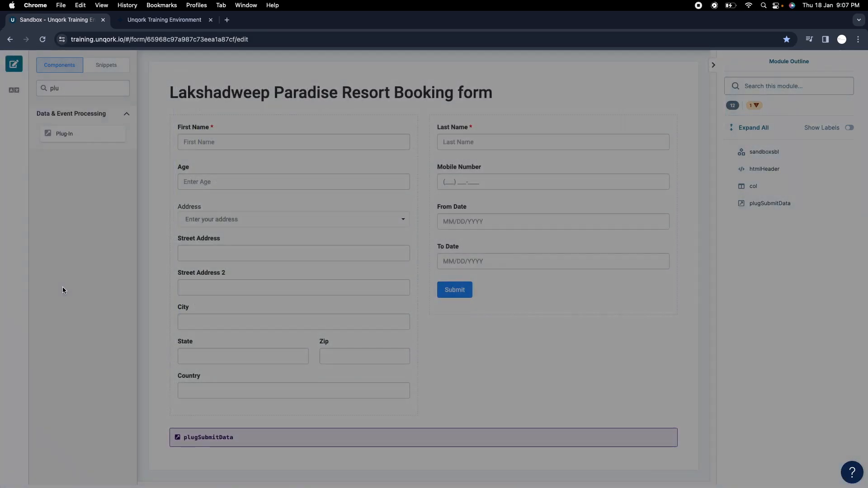
scroll(62, 286, "up", 2)
From the Sandbox module list, start a new module named Schema Resort Booking
left_click(168, 86)
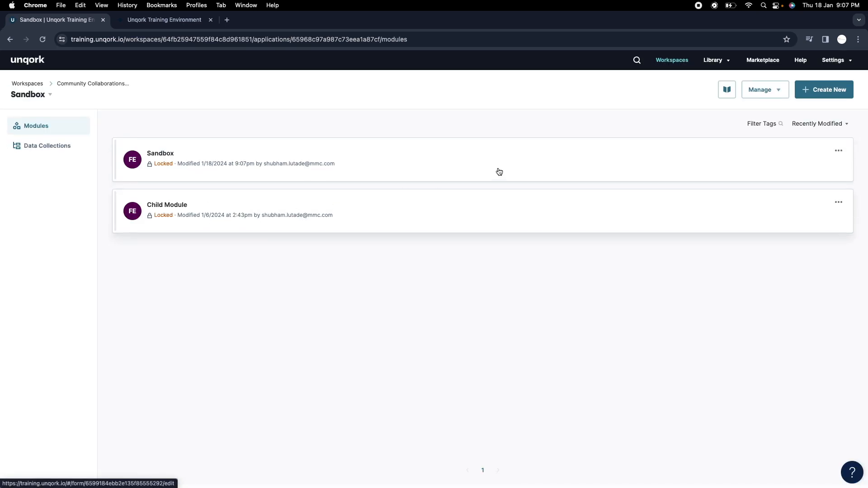
left_click(820, 94)
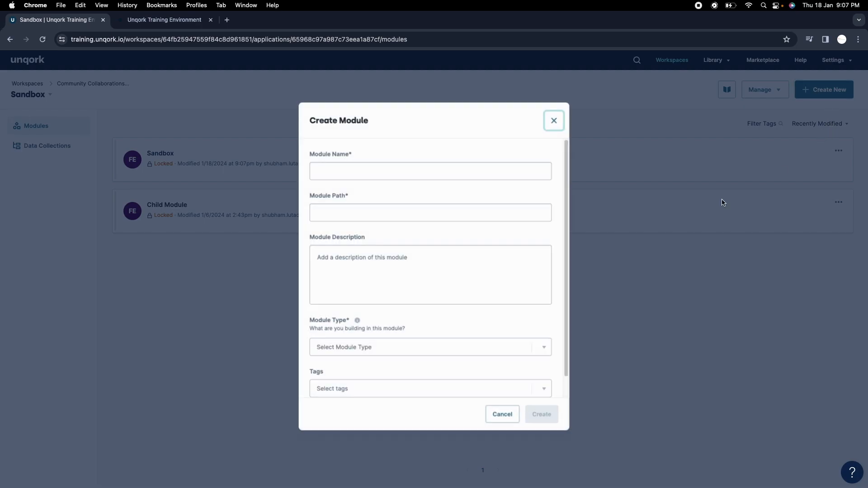
left_click(395, 172)
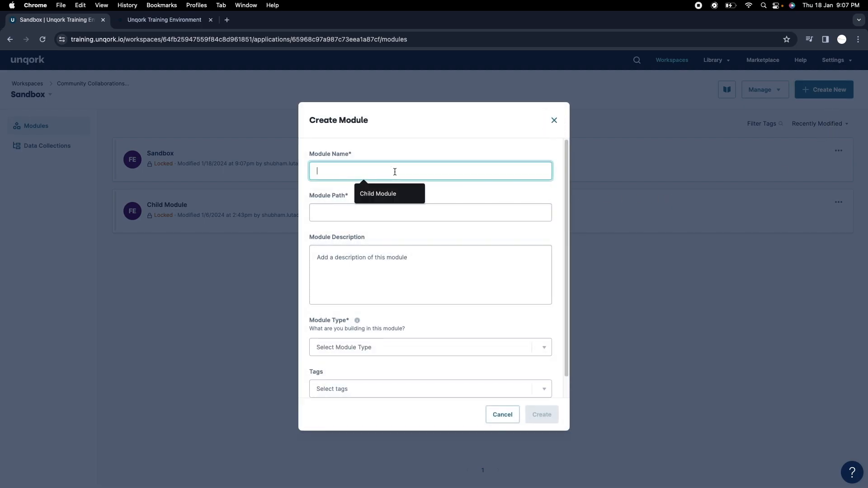
type("Sche")
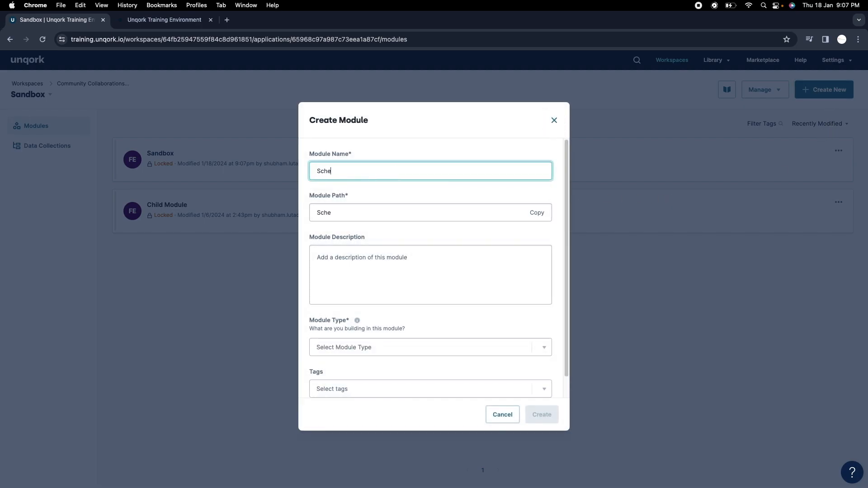
type("ma")
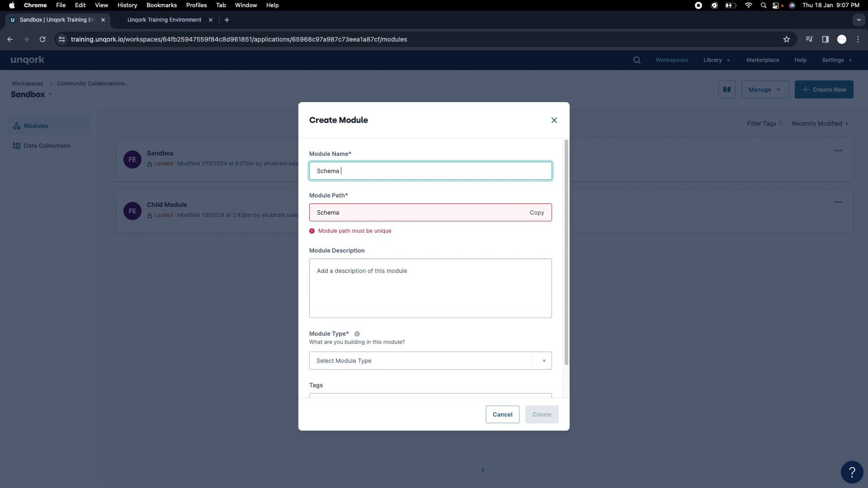
type(" Repor")
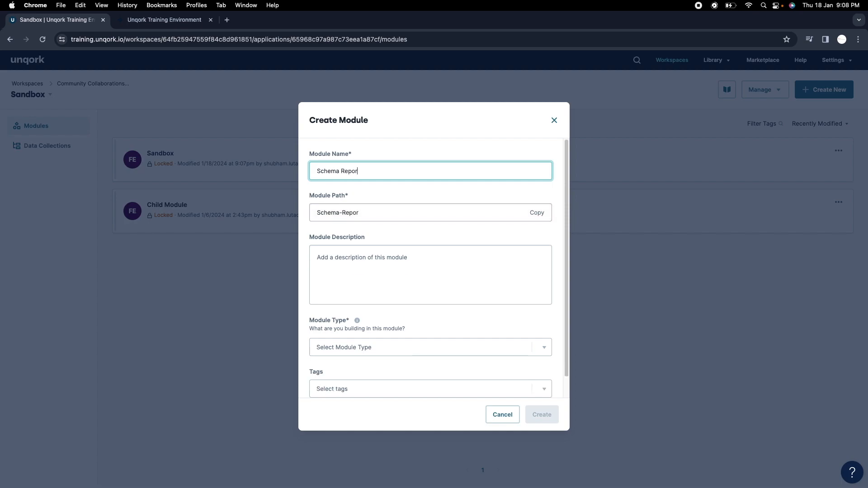
type("t Biooking")
Enter the description 'This module is used as schema to store all the resort booking submissions'
scroll(430, 231, "down", 1)
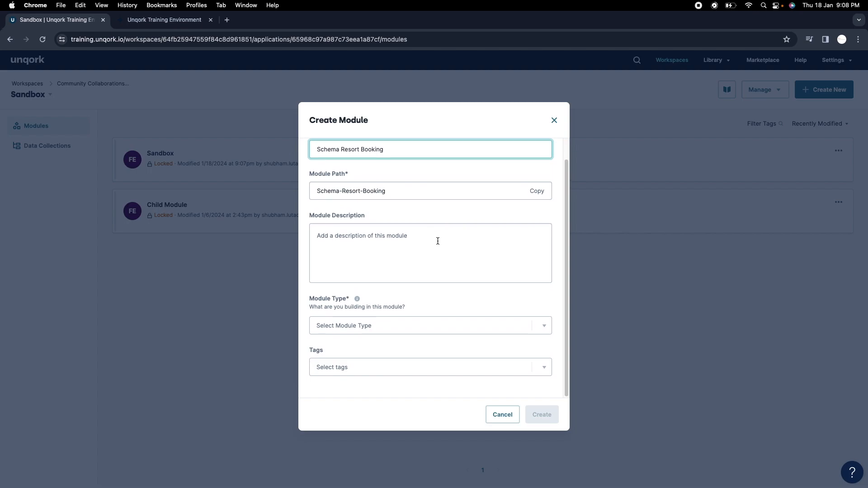
left_click(403, 249)
type("This modukle")
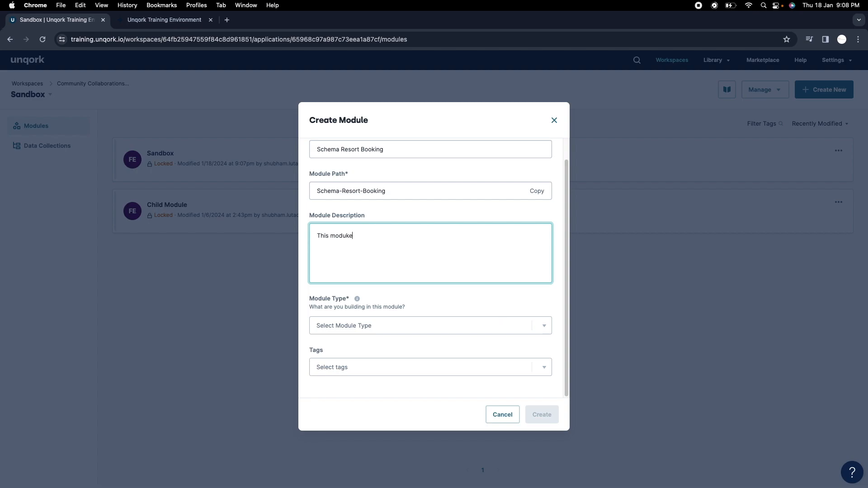
key("BackSpace")
type("le is ised")
type("used as ")
type("schea")
key("BackSpace")
type("ma to stro re")
key("BackSpace")
key("BackSpace")
type("ore all the resort ")
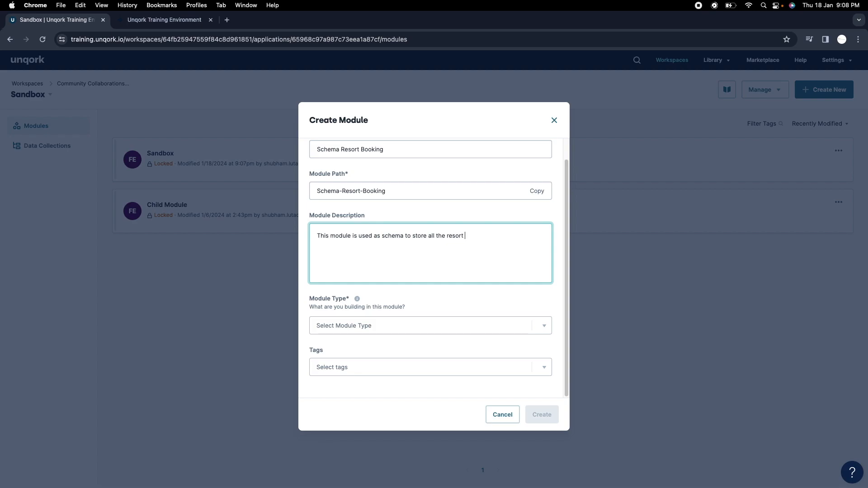
type("booking")
key("BackSpace")
type("submissions")
Set the module type to Other (data storage, rerouting, etc.) and create the module
left_click(376, 337)
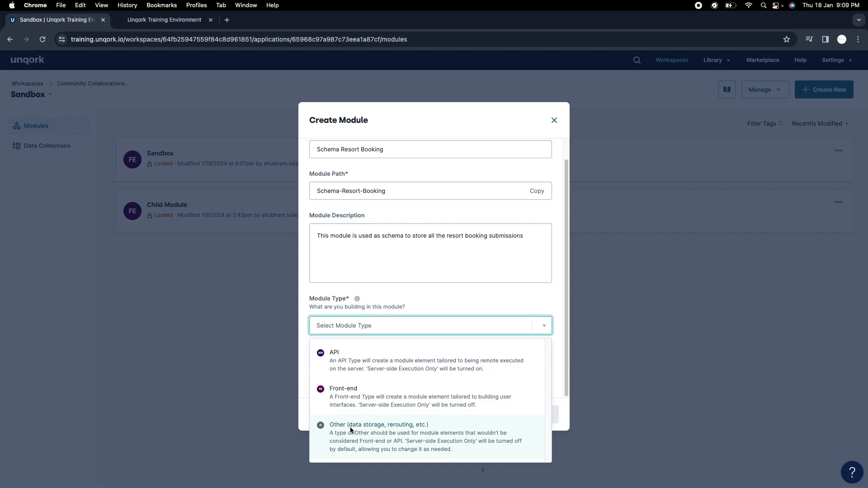
left_click(403, 428)
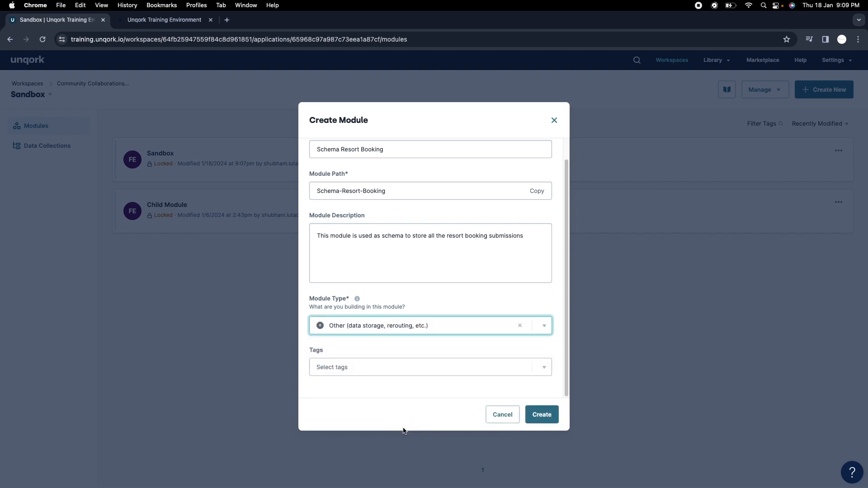
left_click(542, 414)
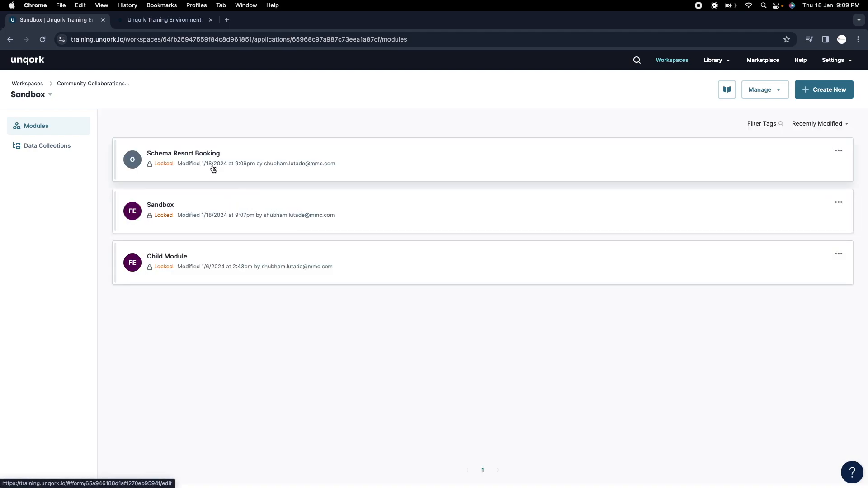
Open Schema Resort Booking in a new tab and copy its module ID from the address
left_click(213, 168)
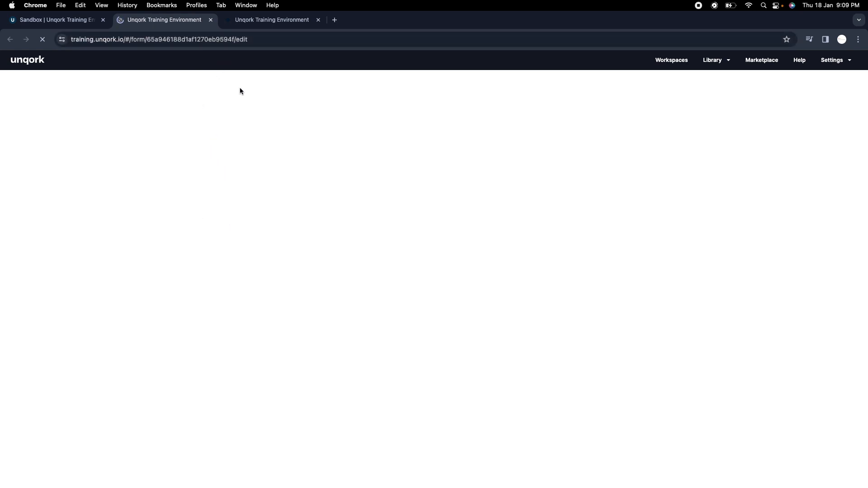
left_click(209, 40)
double_click(209, 40)
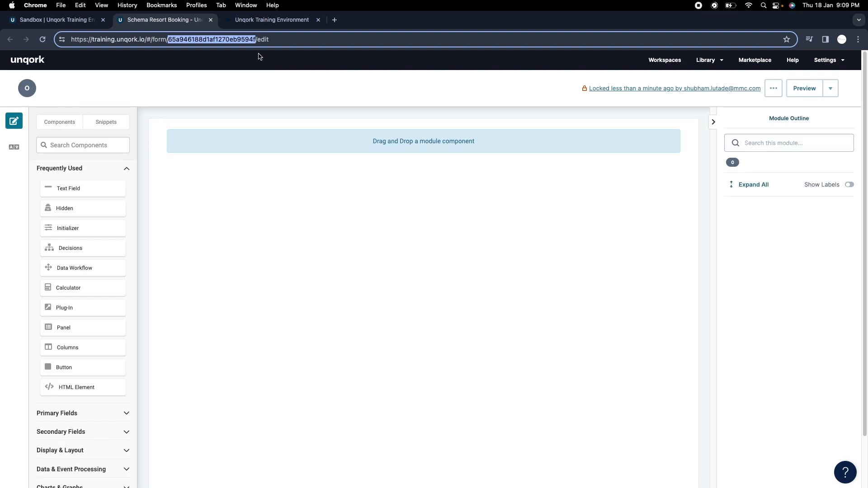
key("super+c")
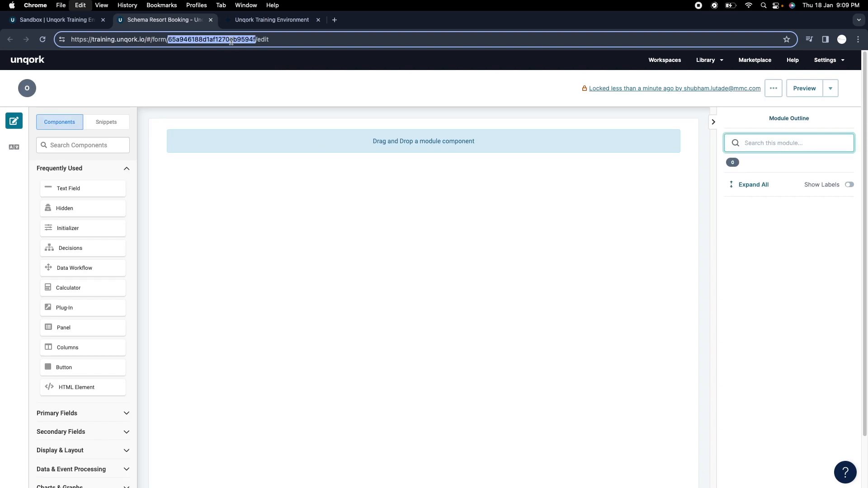
Return to the Sandbox module list and open the Sandbox module's editor
left_click(271, 20)
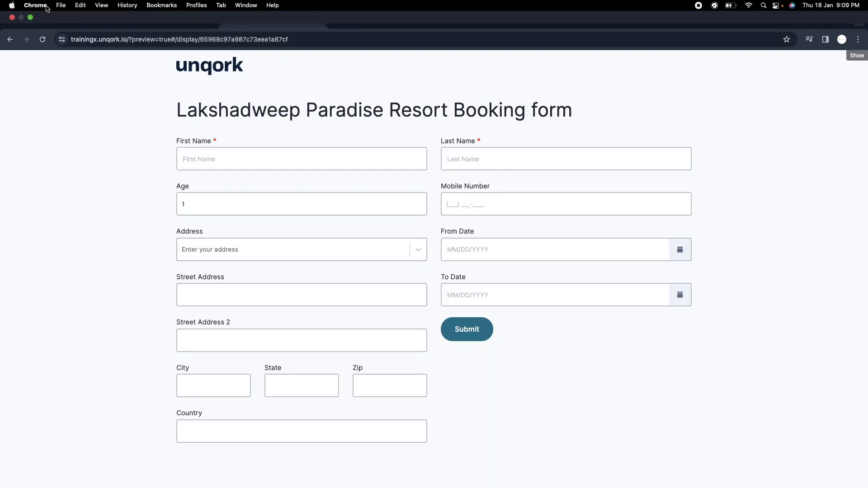
left_click(52, 21)
left_click(244, 217)
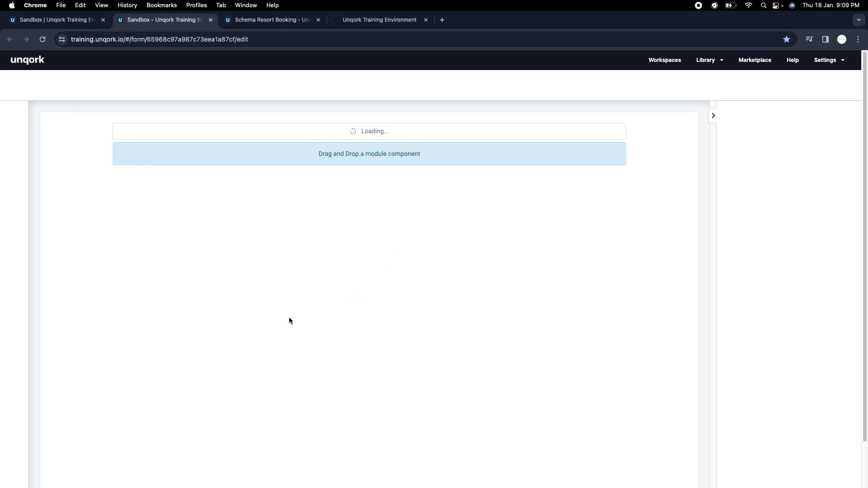
Replace {moduleId} in plugSubmitData's Data Source URL with the copied Schema Resort Booking ID
scroll(256, 325, "down", 2)
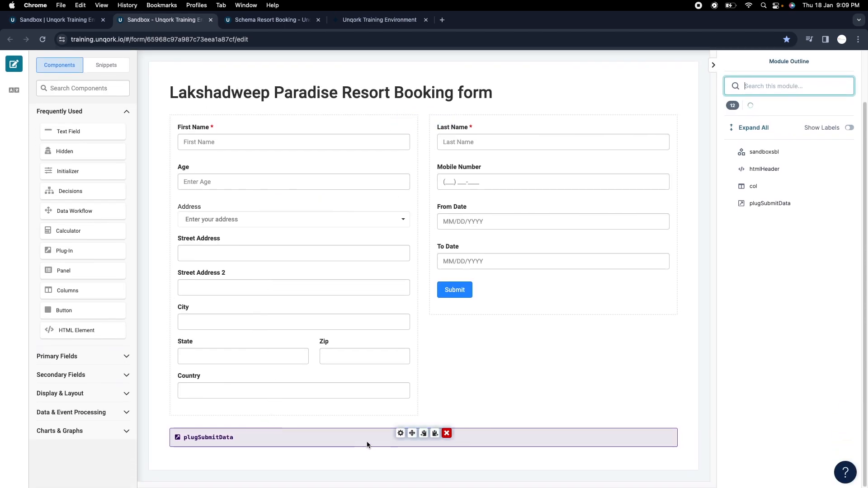
left_click(400, 434)
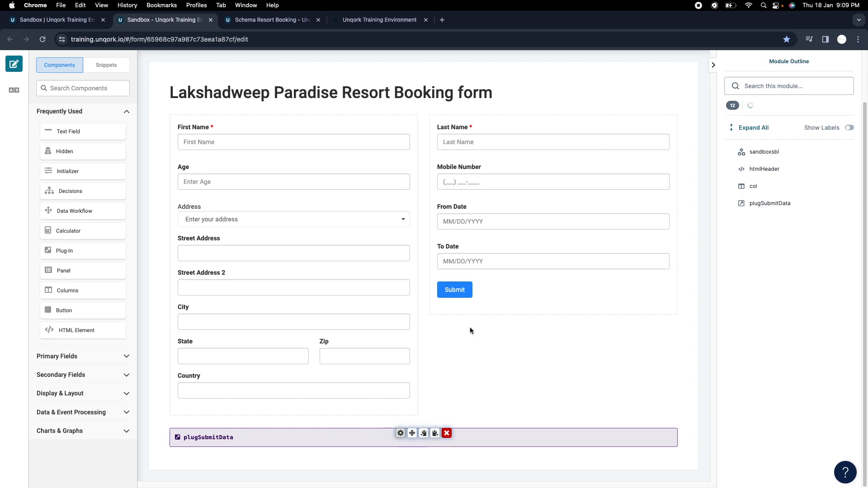
scroll(398, 313, "down", 5)
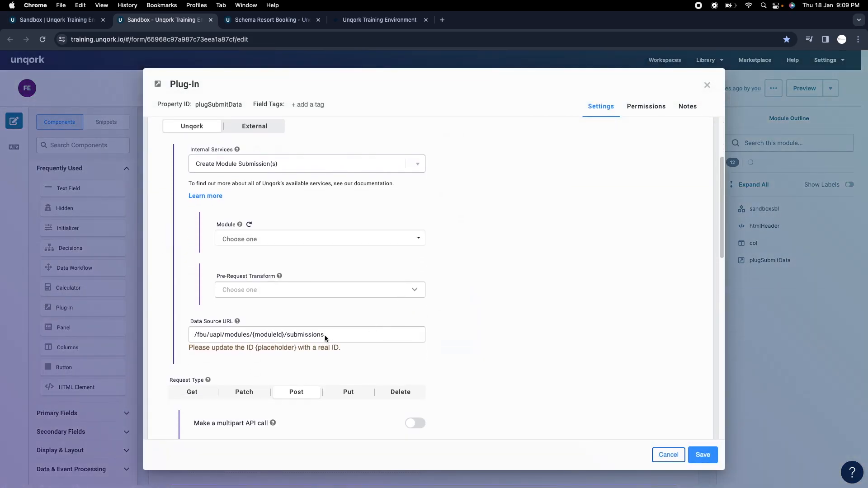
left_click_drag(252, 334, 285, 334)
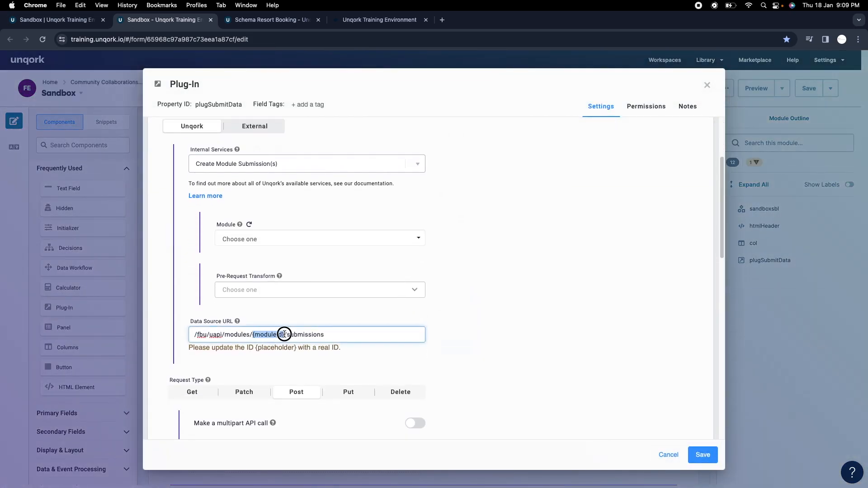
key("super+v")
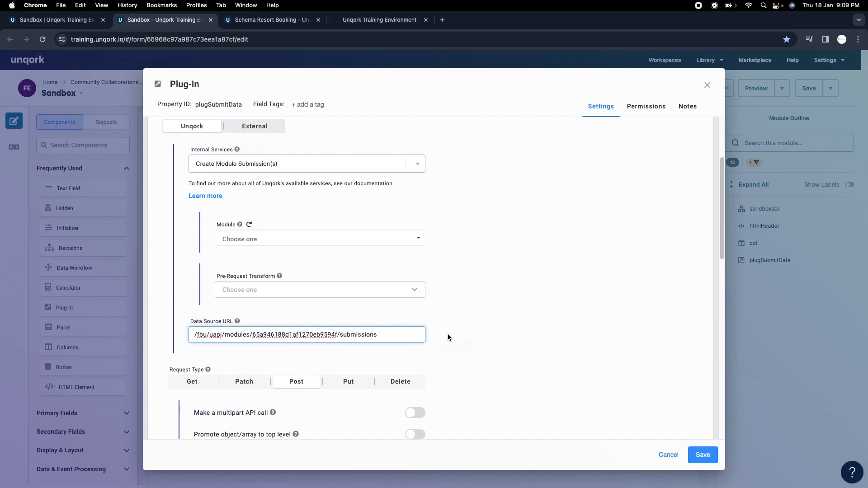
left_click(516, 318)
Open the documentation for the module submission service
scroll(478, 329, "down", 3)
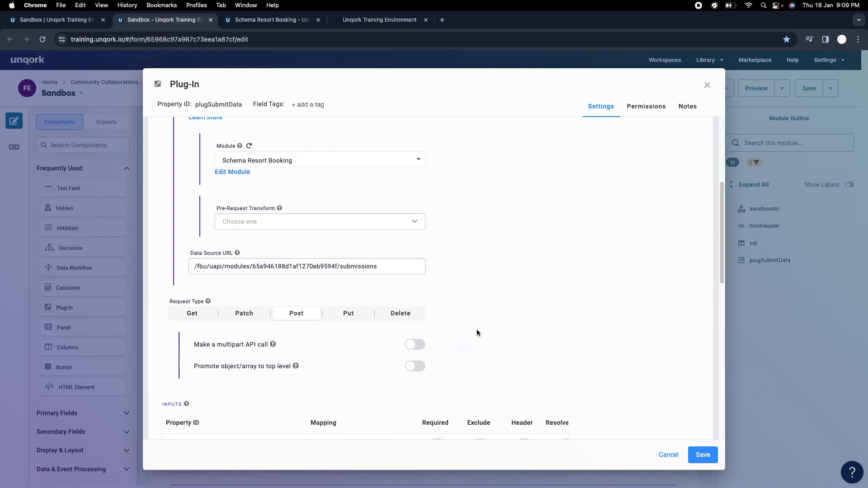
scroll(187, 173, "up", 2)
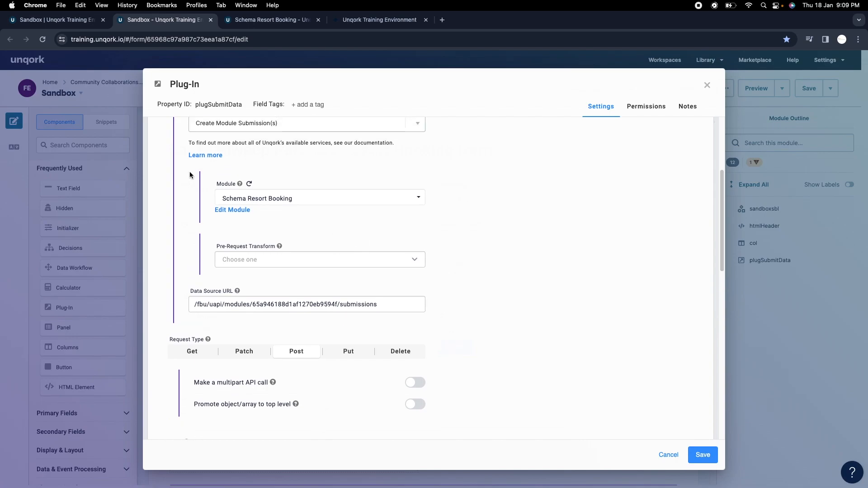
left_click(203, 170)
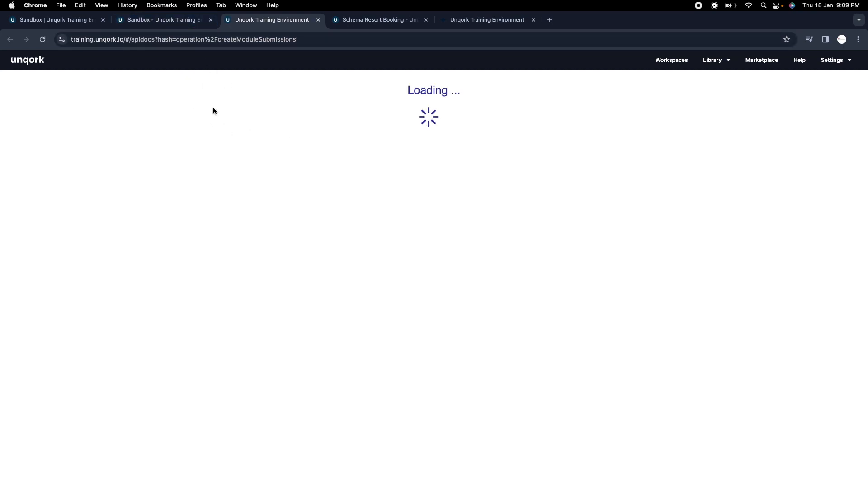
Review the Create Module Submission(s) API docs, highlighting that data is required
left_click(186, 21)
left_click(272, 20)
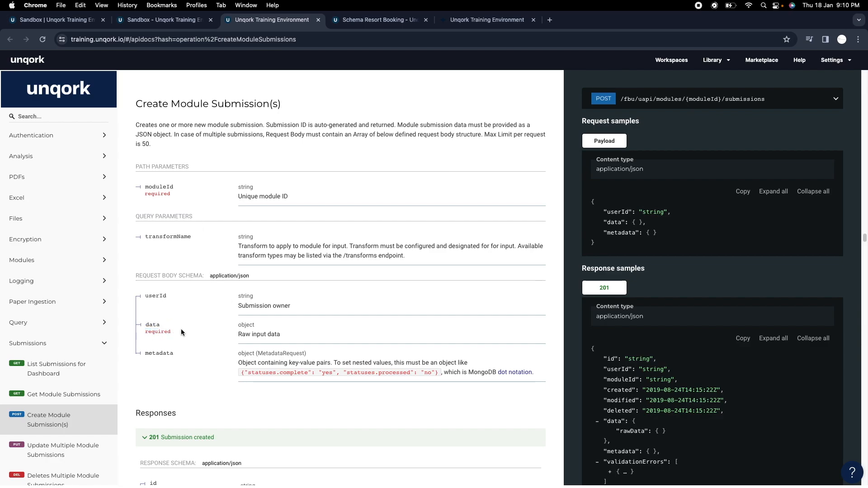
double_click(152, 333)
Enter data.firstName as the first plugSubmitData input mapping
left_click(170, 22)
scroll(441, 343, "down", 5)
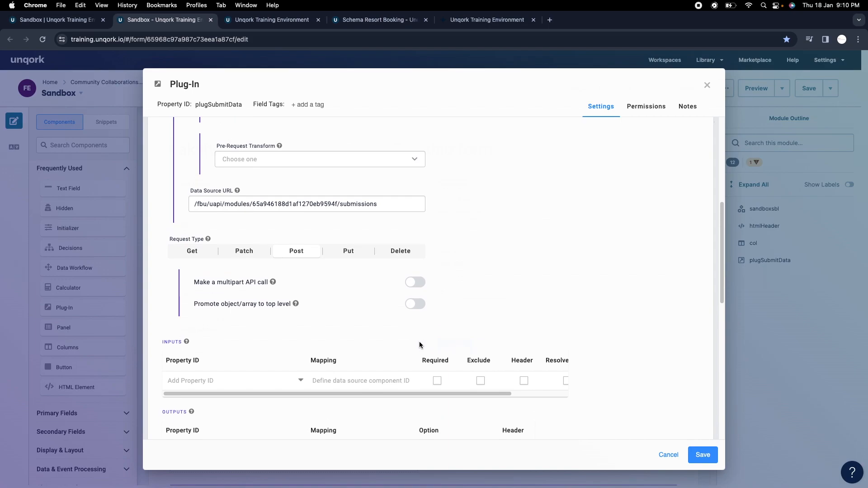
left_click(356, 361)
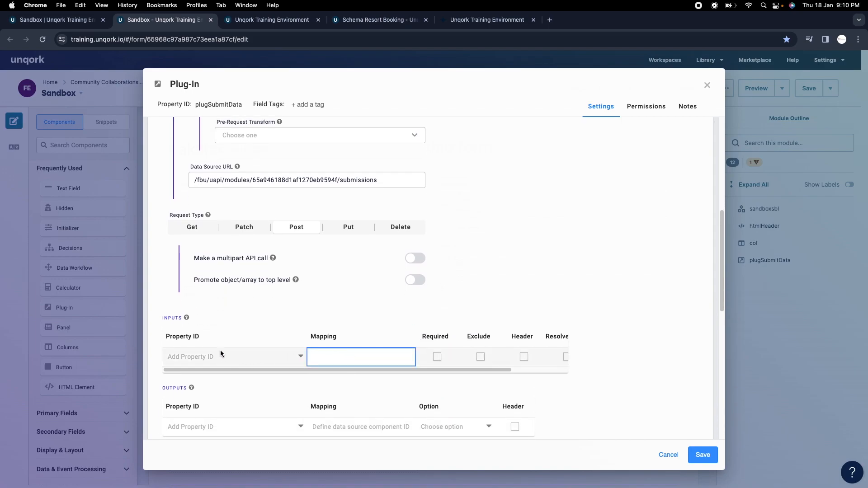
scroll(475, 293, "down", 1)
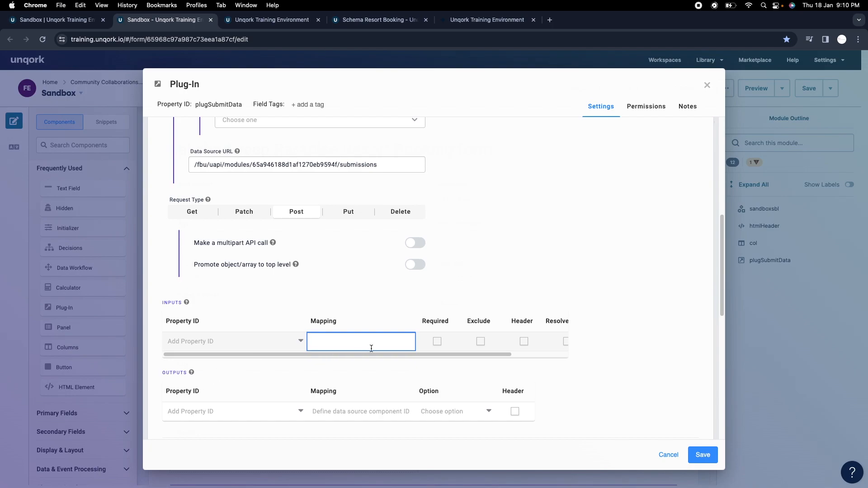
type("data.firstName")
left_click(324, 344)
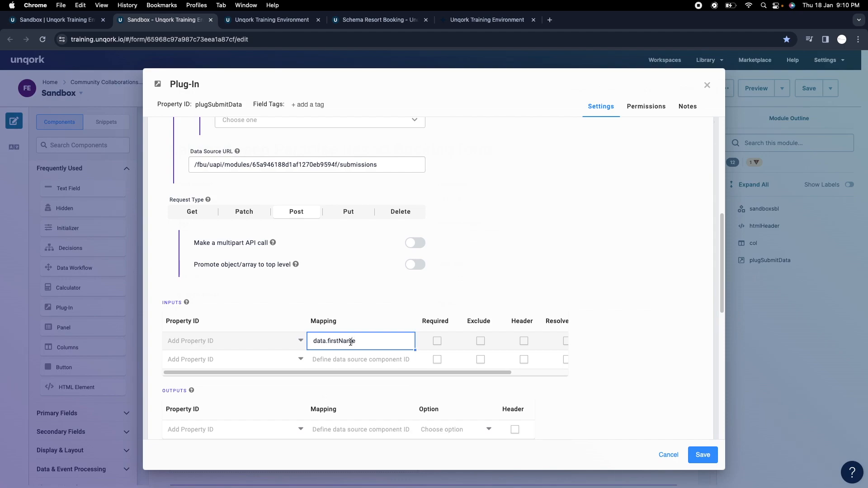
left_click(497, 295)
Select firstName within the data.firstName mapping, then save the plug-in settings
left_click_drag(358, 340, 328, 339)
left_click(332, 341)
left_click_drag(359, 342, 333, 340)
left_click(330, 342)
double_click(347, 341)
left_click(339, 337)
double_click(345, 338)
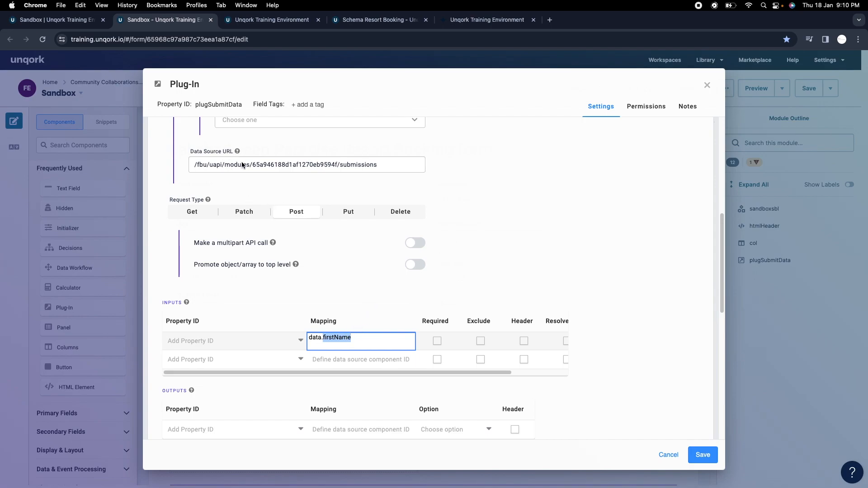
left_click(701, 453)
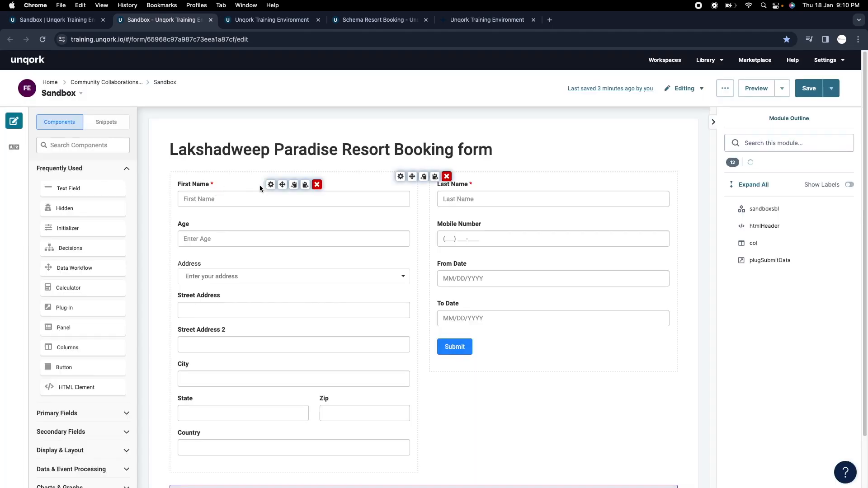
Close the First Name field settings and reopen the plugSubmitData plug-in settings
left_click(270, 184)
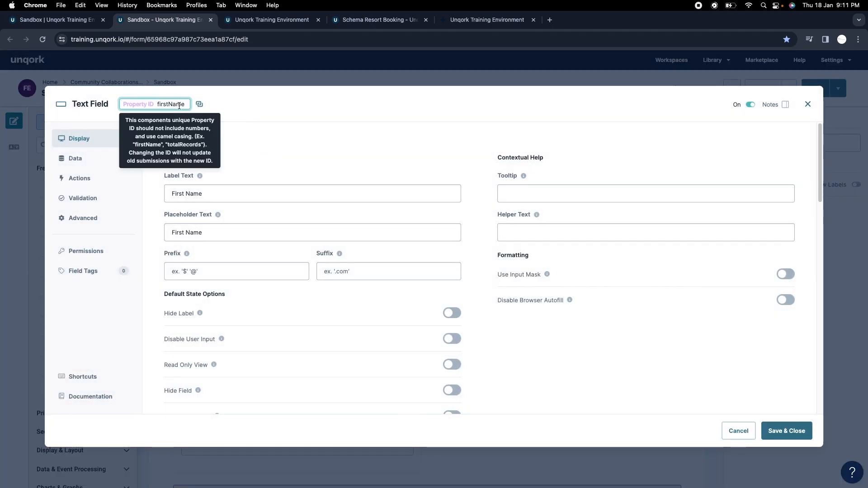
left_click(809, 105)
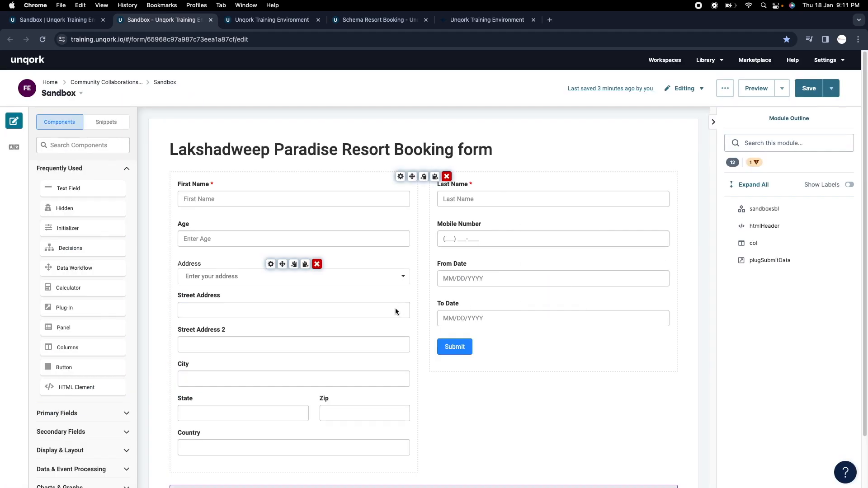
scroll(397, 316, "down", 3)
left_click(401, 434)
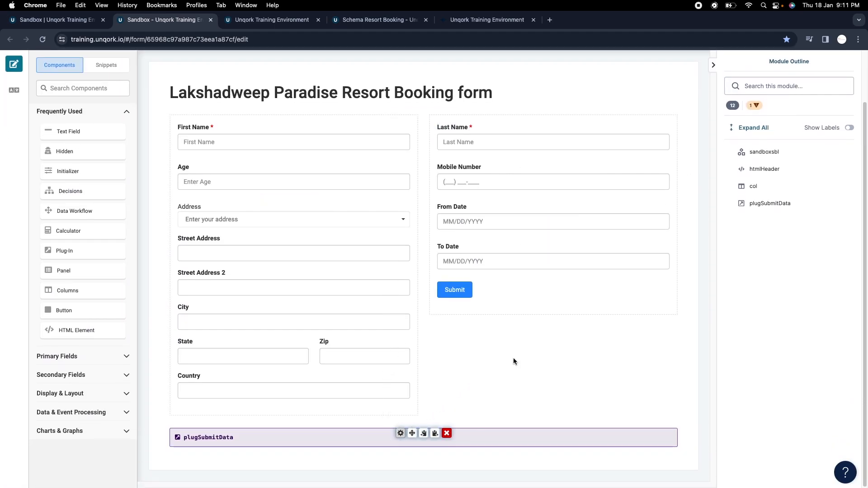
scroll(457, 350, "down", 6)
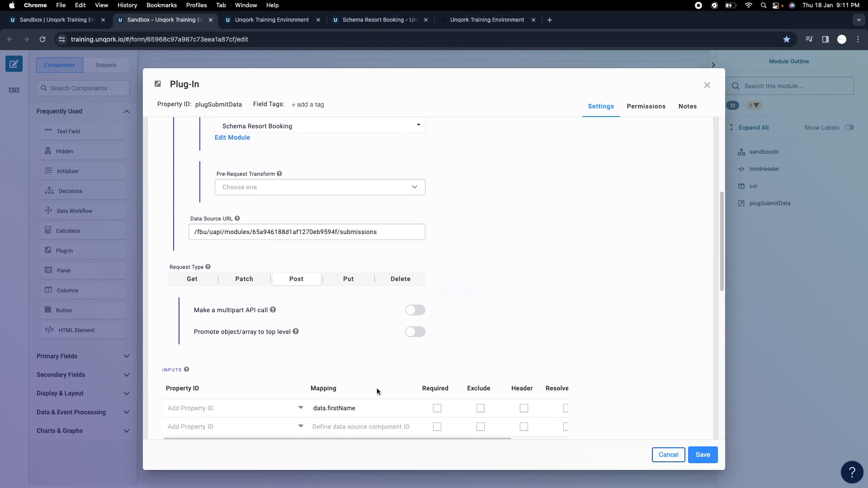
Map the first input, firstName, to data.name
left_click(233, 367)
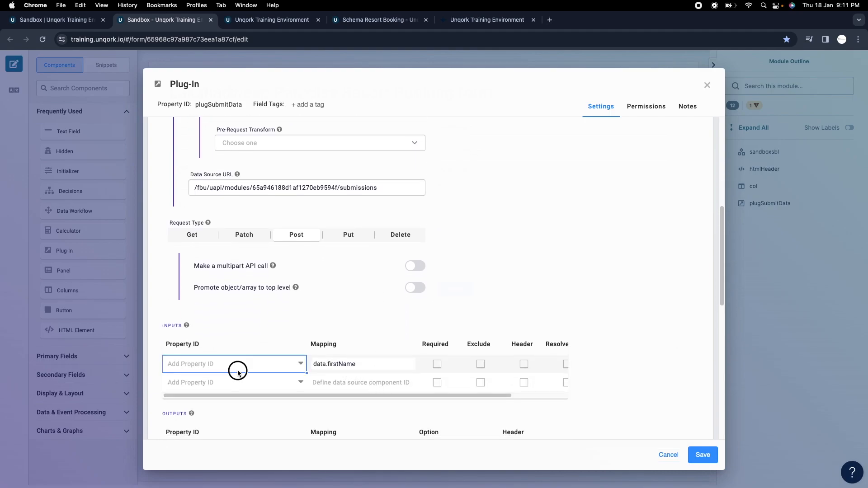
left_click(238, 372)
type("fir")
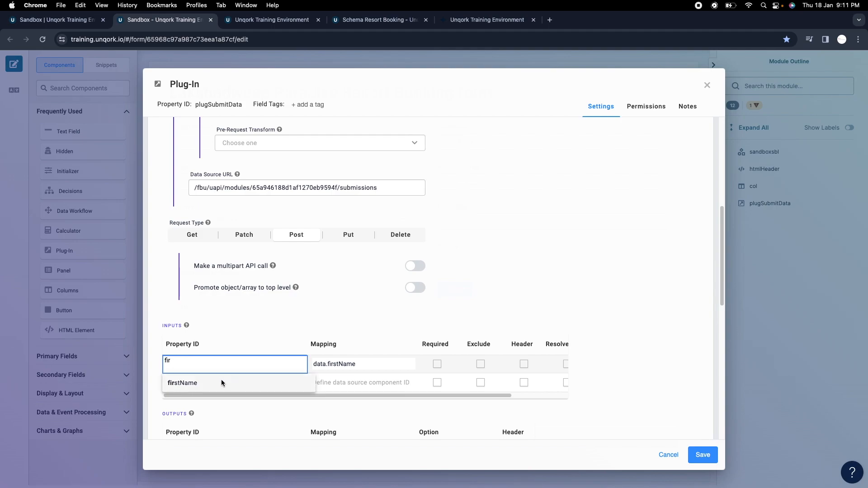
left_click(204, 383)
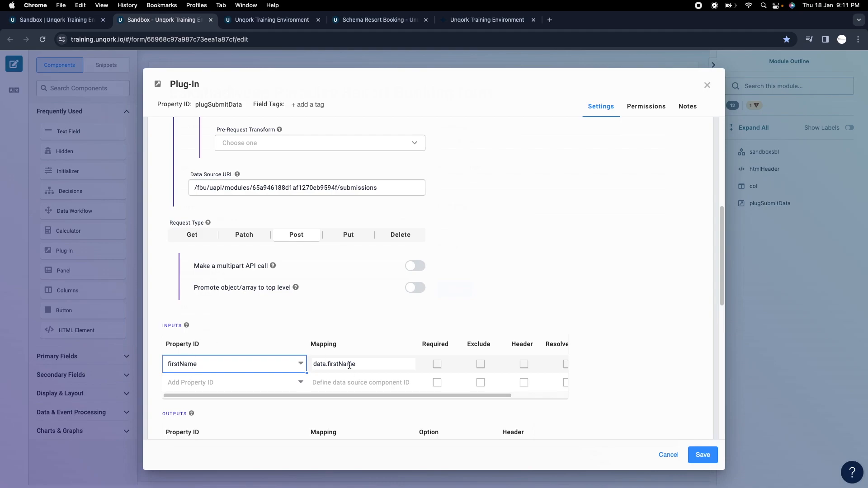
left_click(364, 365)
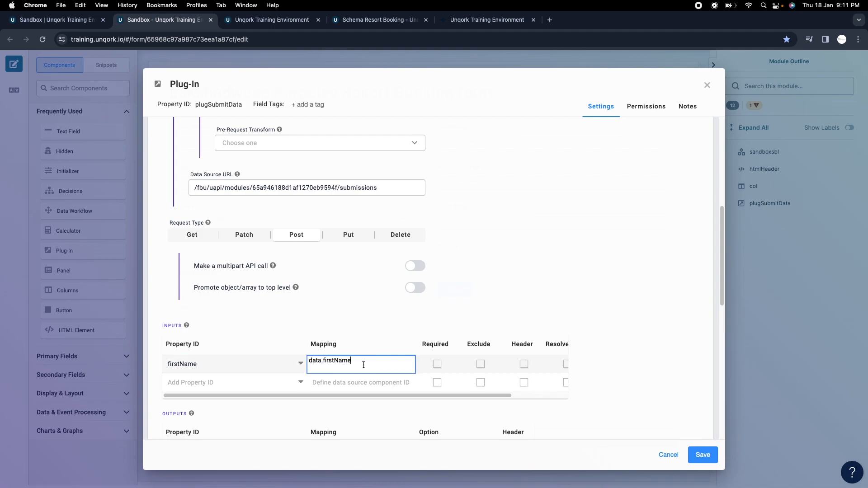
key("BackSpace")
key("BackSpace")
key("BackSpace")
key("BackSpace")
key("BackSpace")
key("BackSpace")
type("stBN")
key("BackSpace")
key("BackSpace")
key("BackSpace")
key("BackSpace")
key("BackSpace")
key("BackSpace")
type("name")
left_click(212, 382)
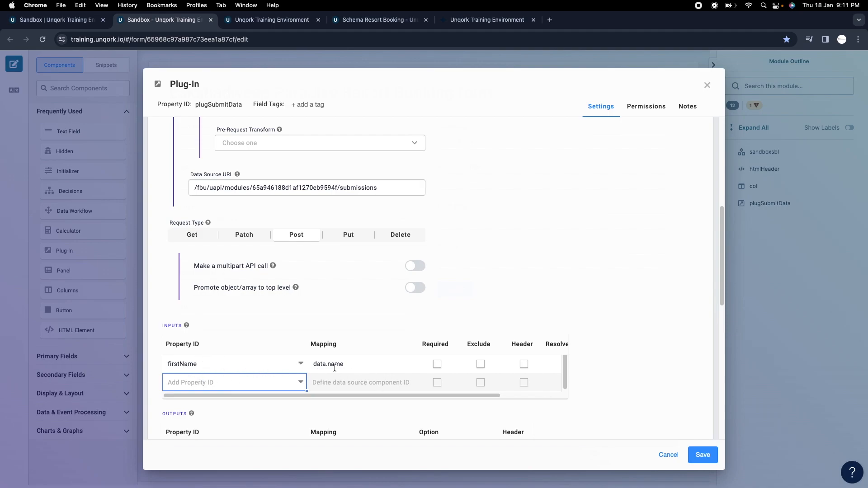
Map the second input, lastName, to data.lastName
left_click(324, 382)
type("data.lastName")
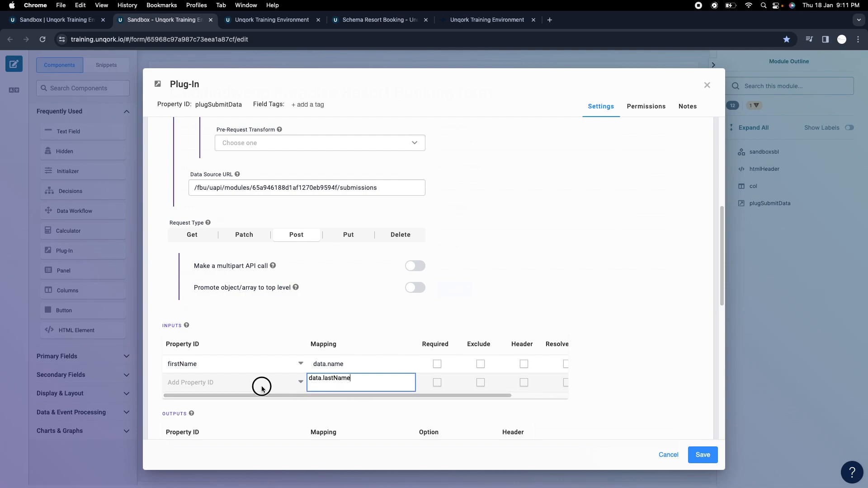
left_click(274, 384)
type("lastName")
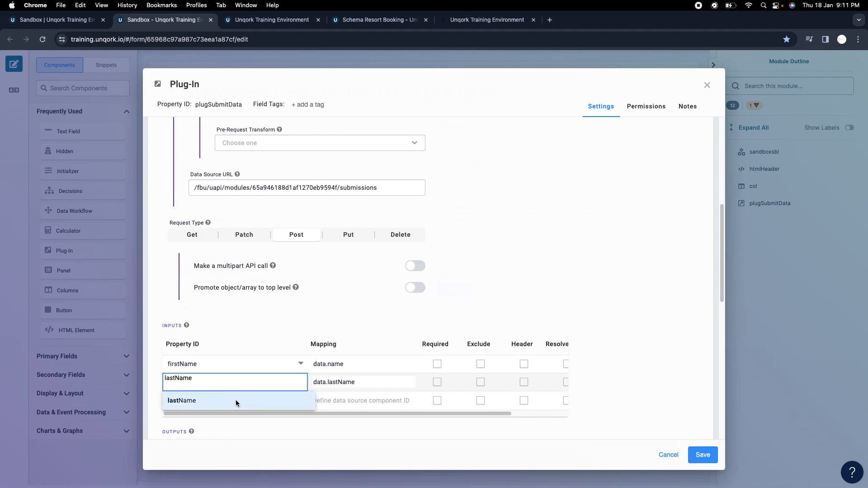
left_click(235, 400)
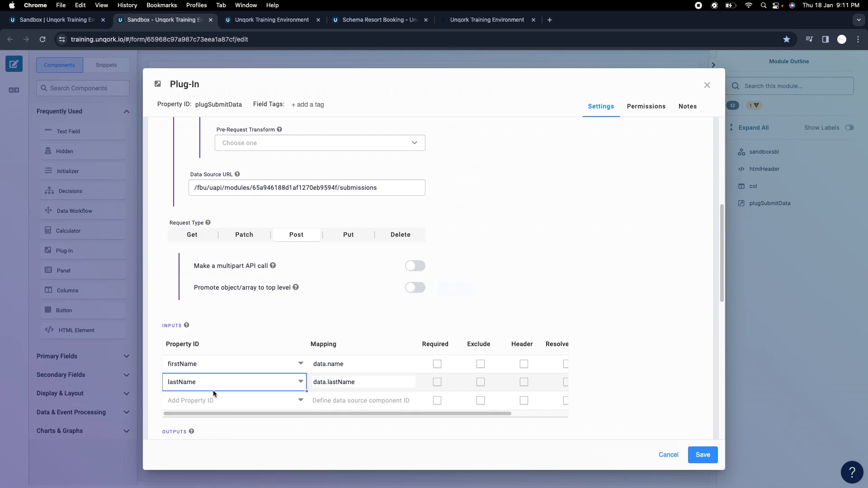
scroll(591, 271, "down", 3)
left_click(326, 326)
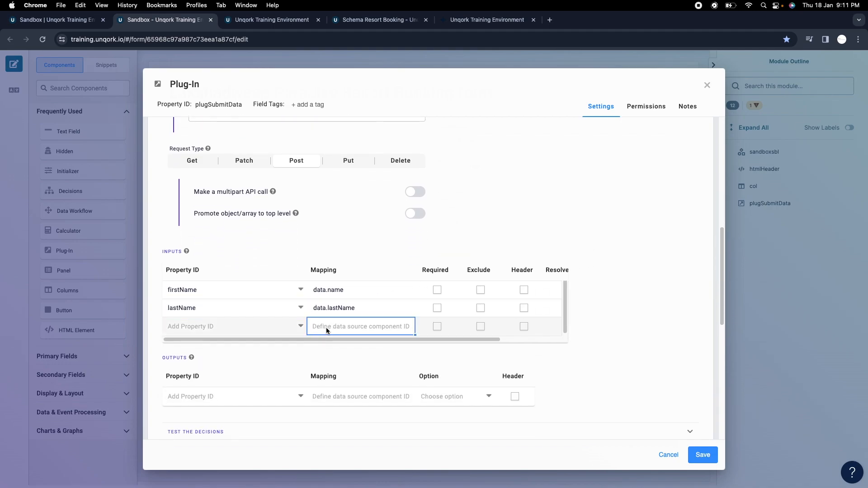
Save the plug-in settings and reopen plugSubmitData
left_click(702, 454)
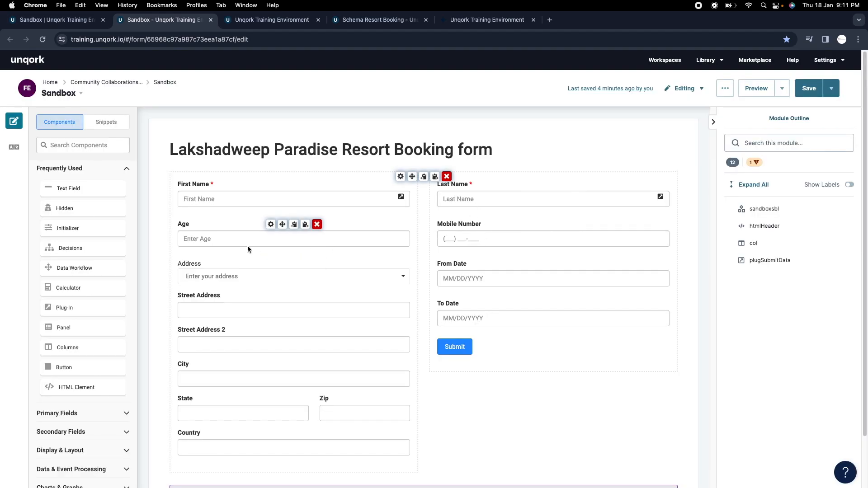
scroll(379, 398, "down", 3)
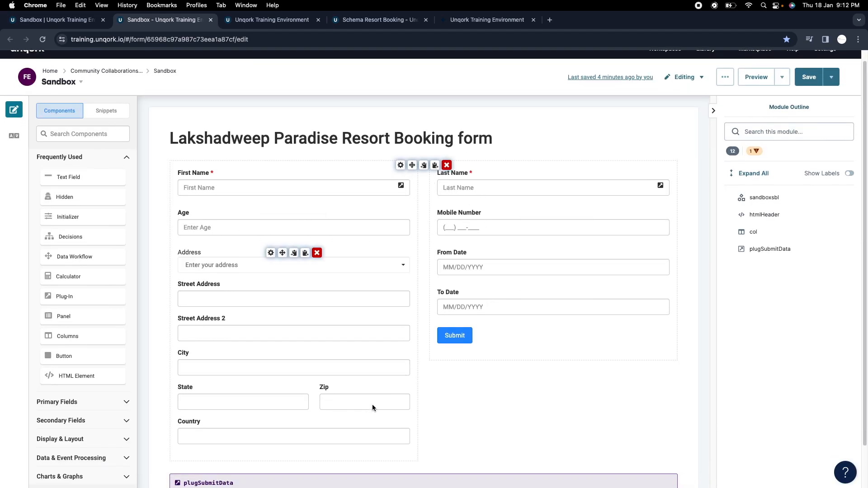
left_click(404, 435)
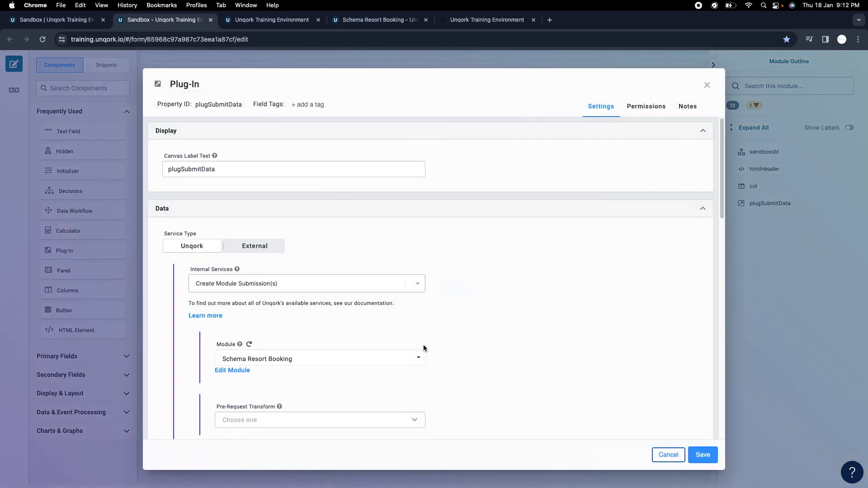
scroll(423, 346, "down", 10)
Map age to data.age and phoneNumber to data.mobileNumber
left_click(328, 317)
type("data.age")
left_click(281, 325)
type("age")
left_click(281, 331)
left_click(334, 334)
type("data")
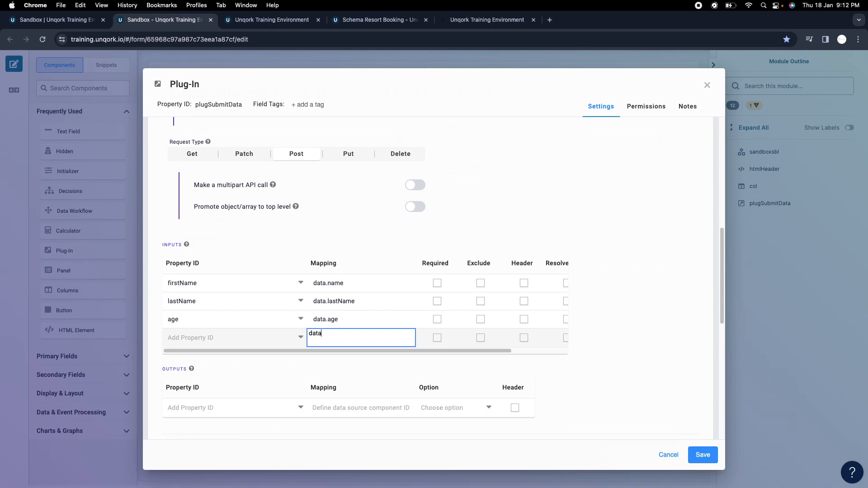
type(".mobileNumber")
left_click(264, 339)
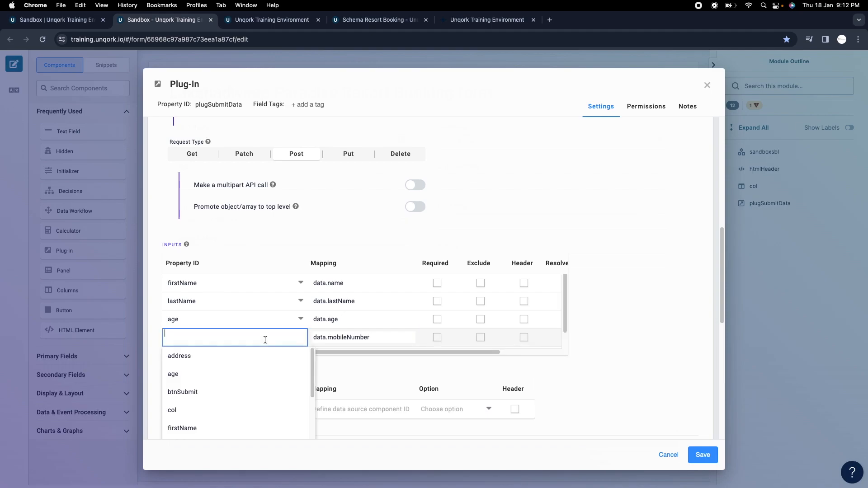
type("ph")
left_click(256, 358)
Add an input row mapping address to data.address
scroll(604, 295, "down", 1)
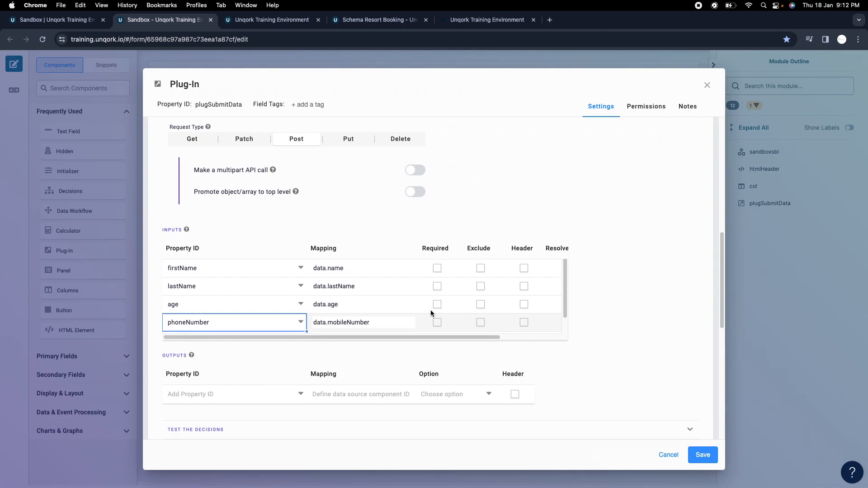
scroll(562, 316, "down", 1)
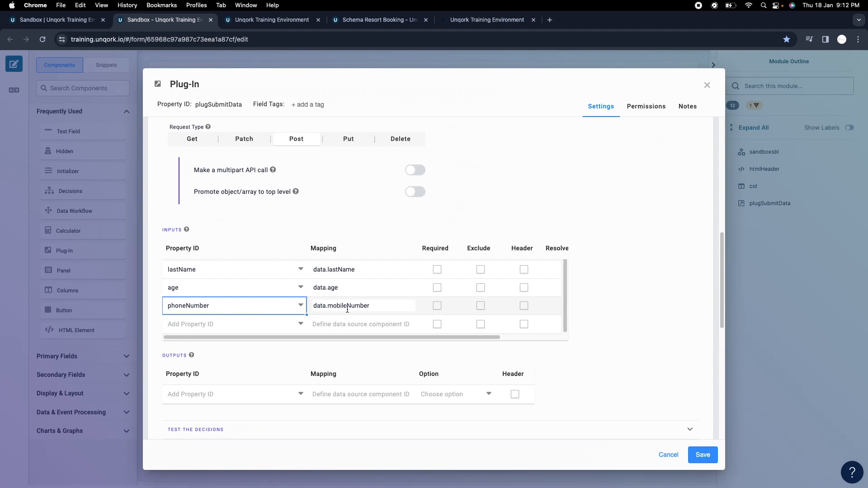
left_click(186, 324)
type("a")
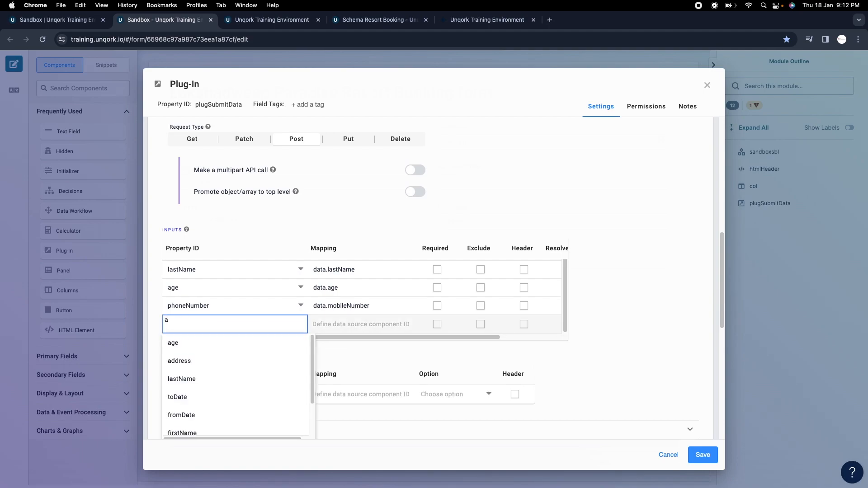
type("ddress")
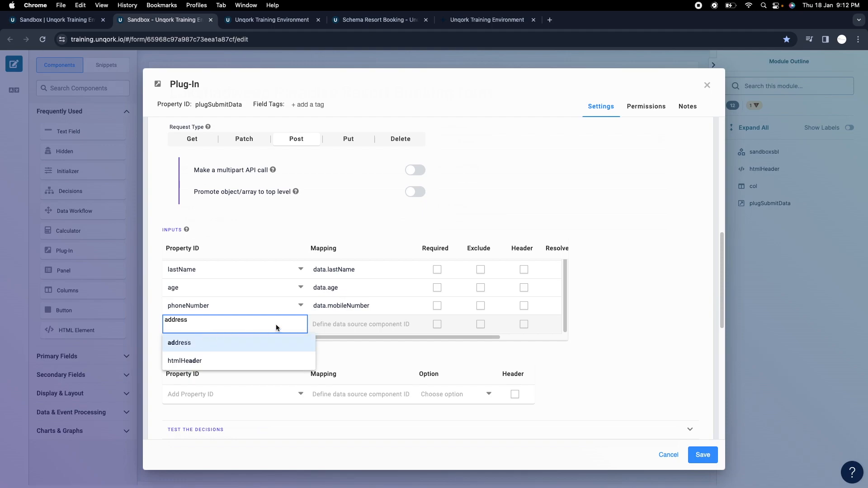
left_click(321, 323)
type("data")
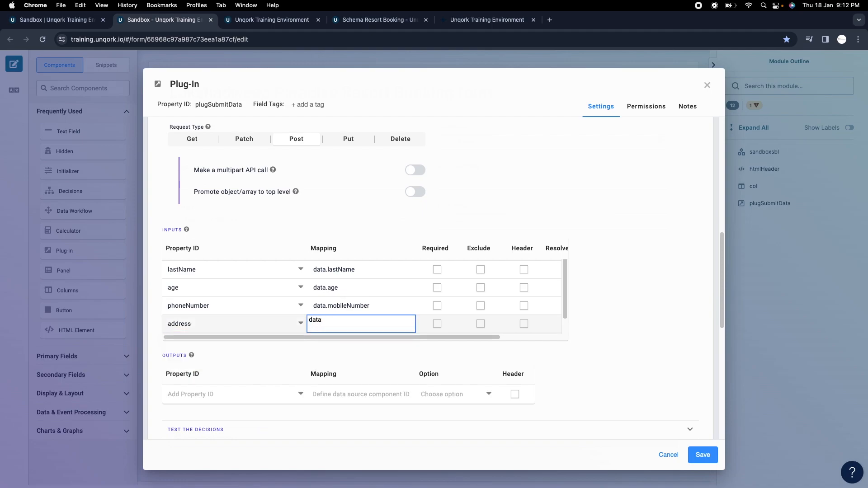
type(".address")
left_click(594, 305)
scroll(233, 331, "down", 1)
Add an input row mapping fromDate to data.fromDate
left_click(222, 323)
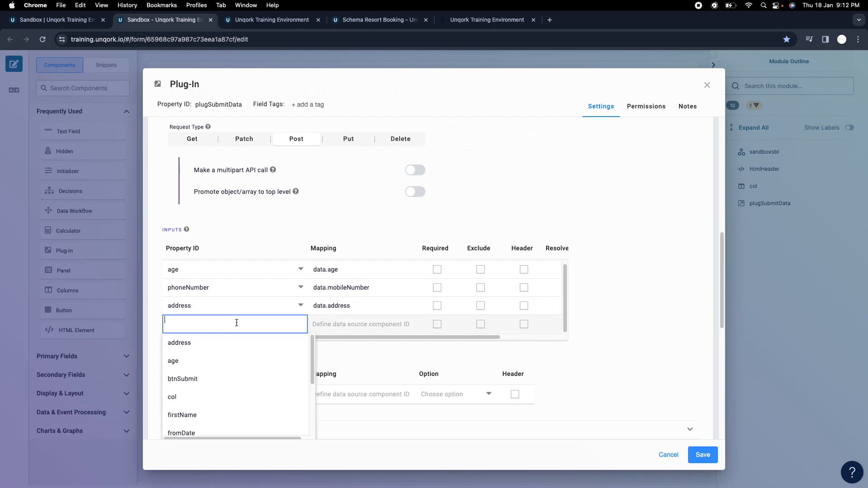
type("t")
key("BackSpace")
type("fro")
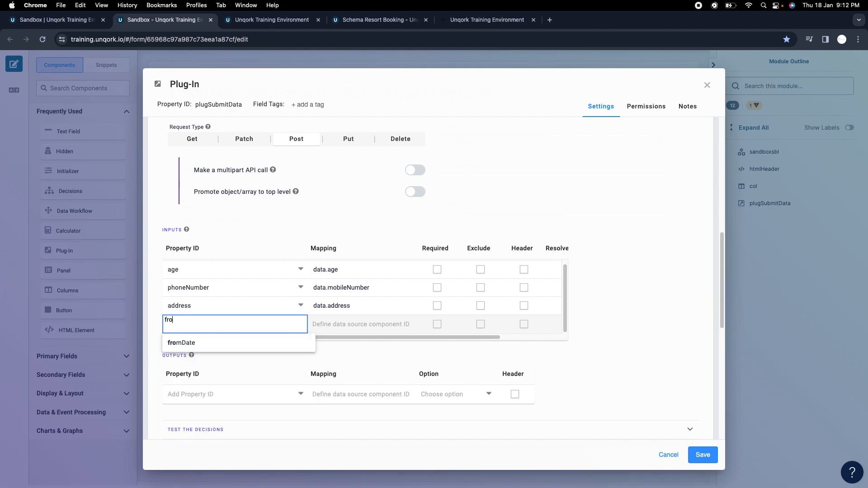
left_click(225, 343)
left_click(338, 326)
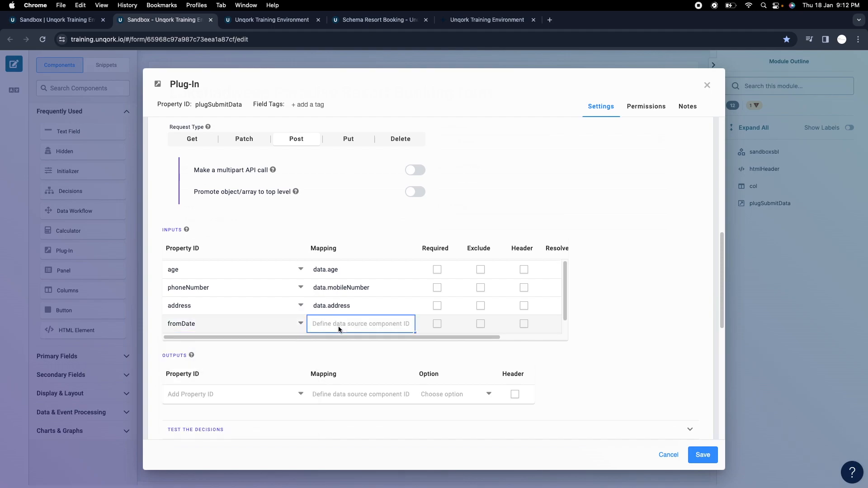
type("data.fromDate")
left_click(234, 317)
left_click(238, 300)
Add an input row mapping toDate to data.toDate
scroll(235, 312, "down", 1)
left_click(213, 319)
type("toDat")
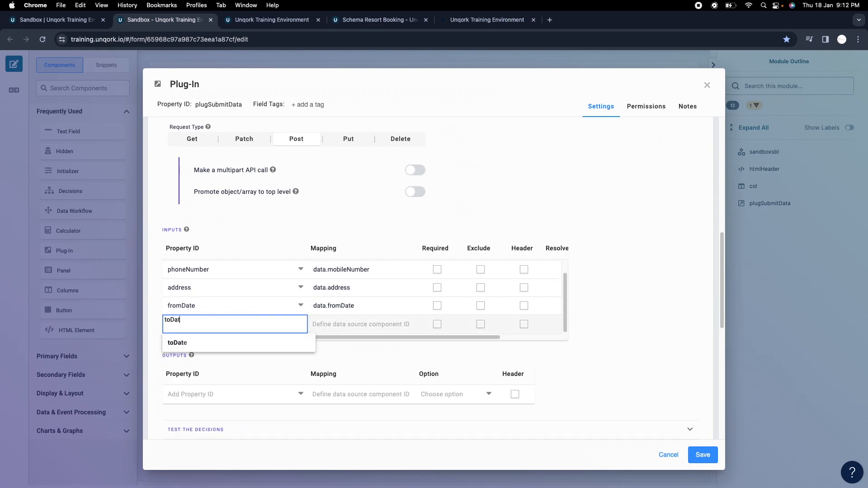
left_click(198, 342)
left_click(371, 324)
type("data")
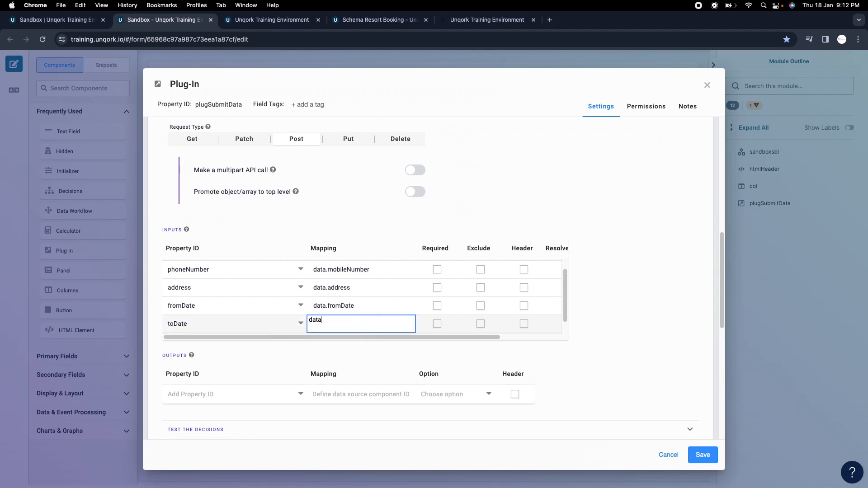
type(".toDatew")
key("BackSpace")
left_click(633, 311)
scroll(337, 347, "down", 1)
Save and close the plug-in settings, then save the booking form module
left_click(703, 454)
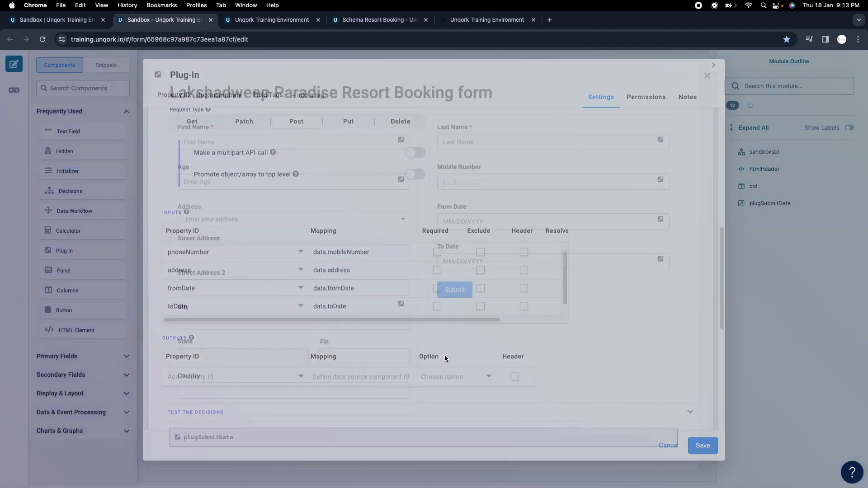
left_click(808, 90)
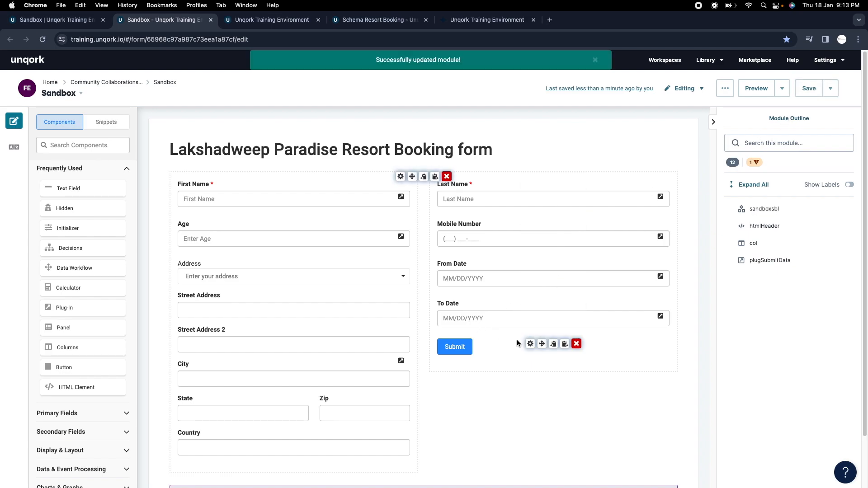
scroll(349, 368, "down", 2)
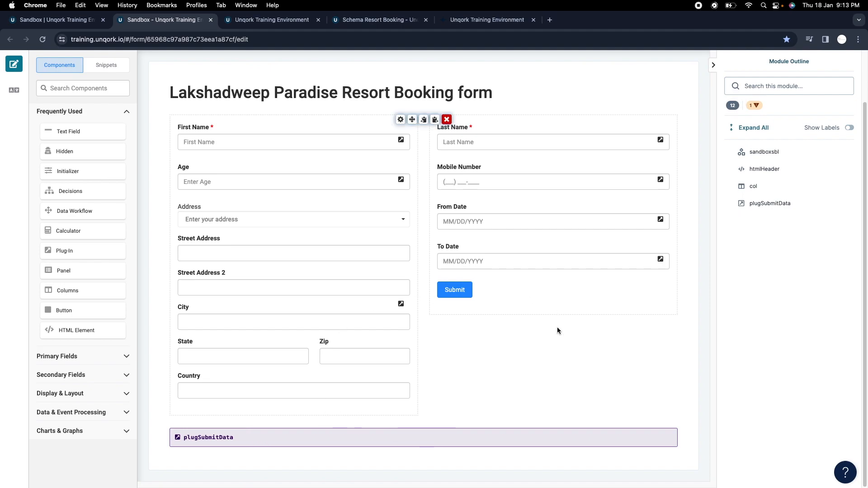
Set the Submit button's On Click trigger to plugSubmitData and save the module
mouse_move(507, 289)
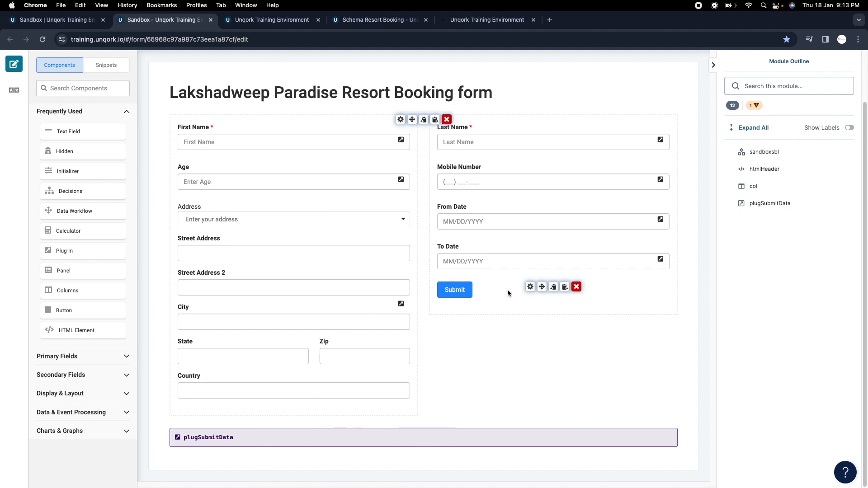
left_click(528, 287)
scroll(460, 335, "down", 5)
left_click(300, 273)
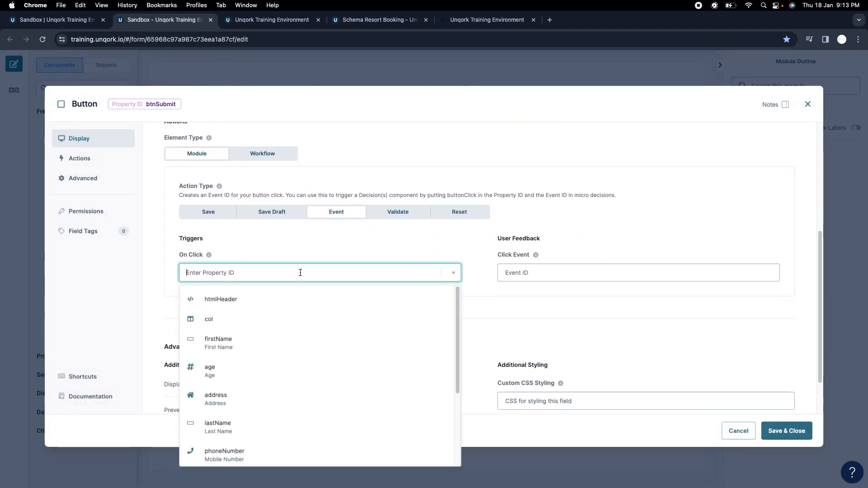
type("pl")
left_click(249, 310)
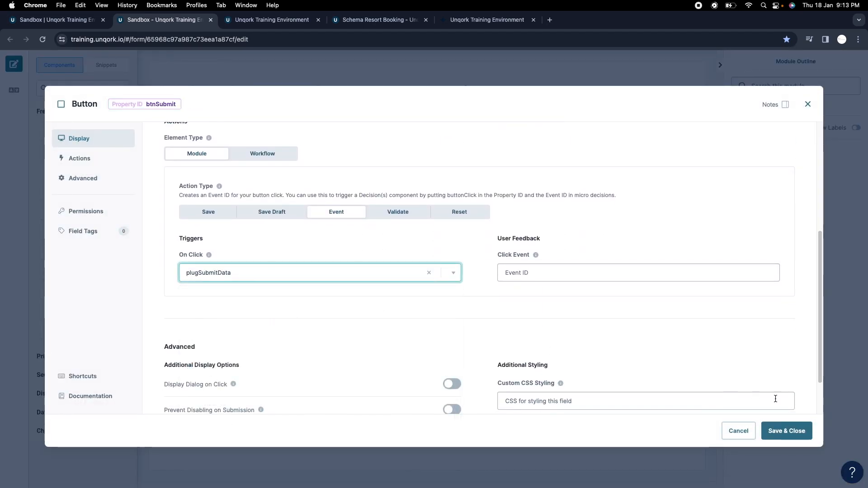
left_click(786, 431)
scroll(803, 124, "up", 2)
left_click(807, 92)
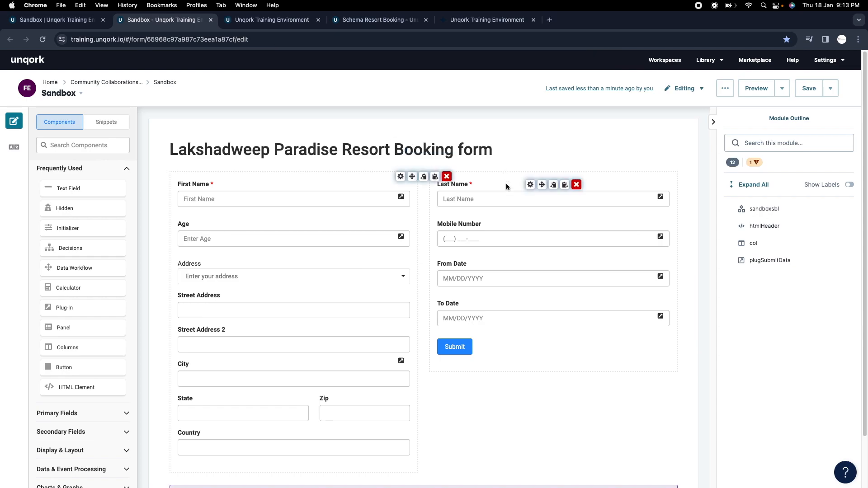
Recheck the Submit button's settings, then close them without changes
left_click(530, 344)
scroll(546, 303, "down", 3)
scroll(565, 309, "down", 3)
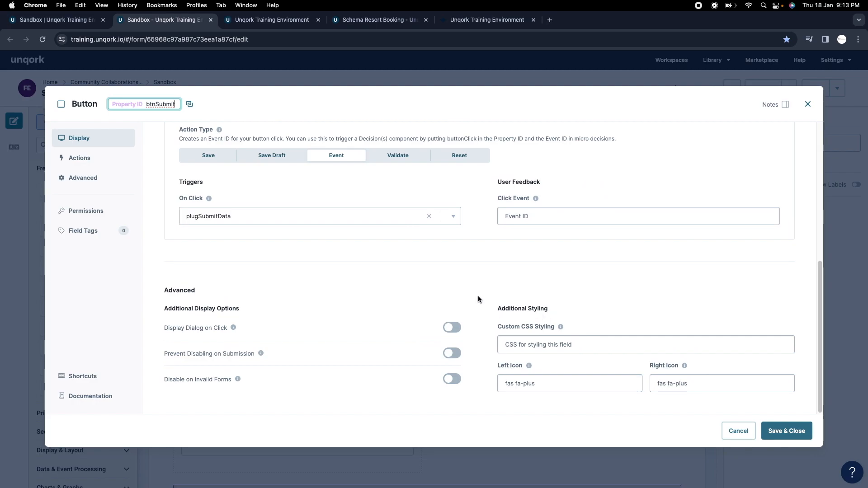
scroll(527, 284, "up", 2)
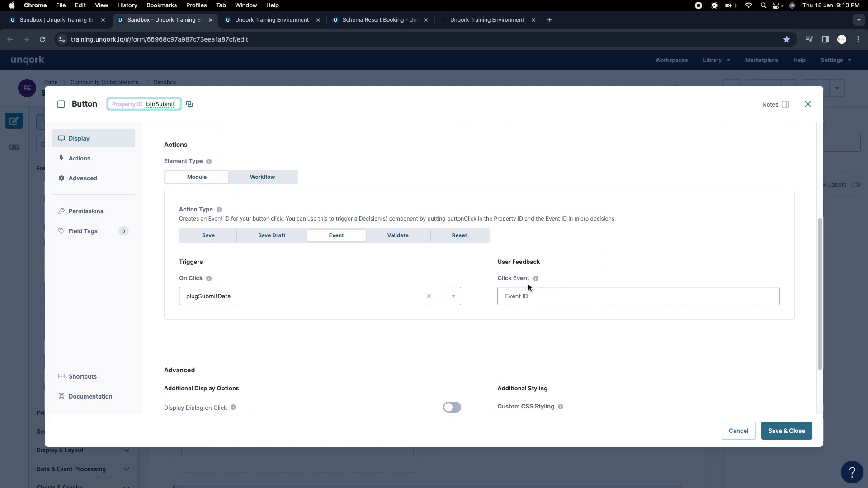
scroll(563, 273, "up", 4)
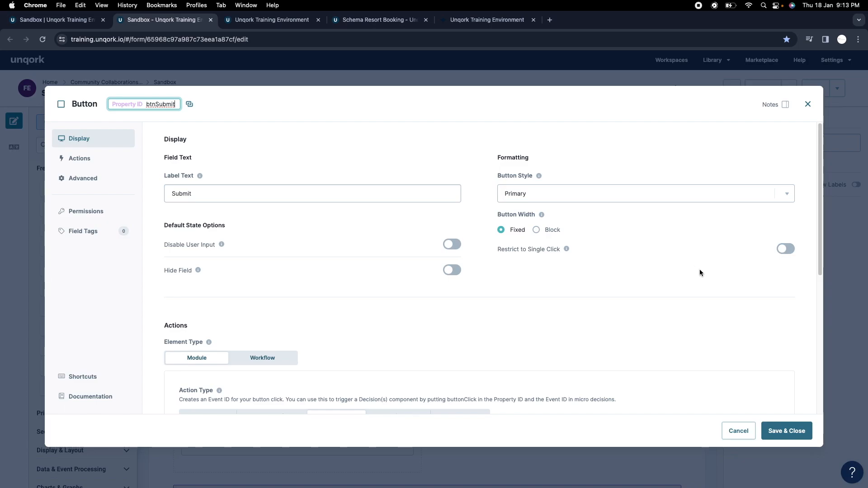
left_click(807, 104)
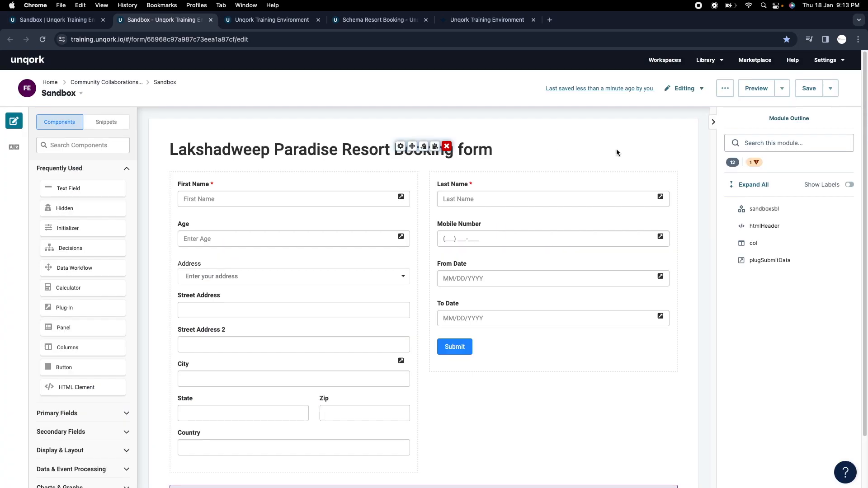
Switch to the booking form preview tab and reload it
left_click(301, 20)
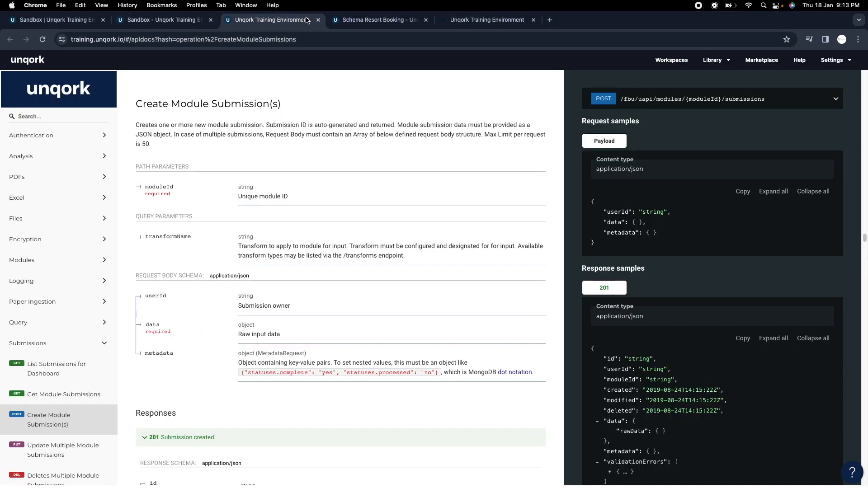
left_click(353, 20)
left_click(482, 20)
left_click(43, 40)
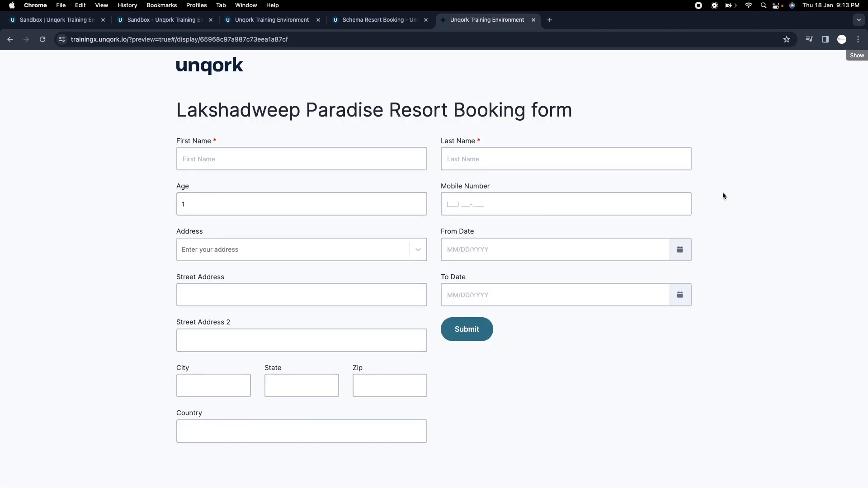
Open the browser's developer tools on the Network panel beside the preview
right_click(753, 195)
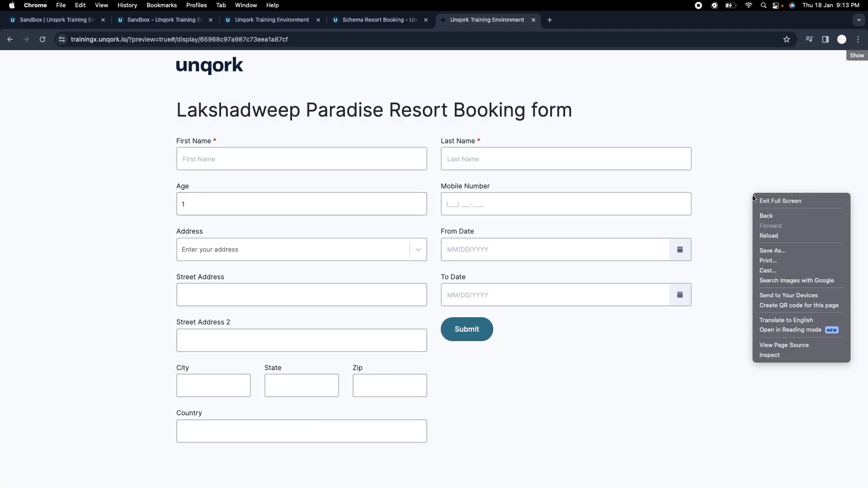
left_click(768, 354)
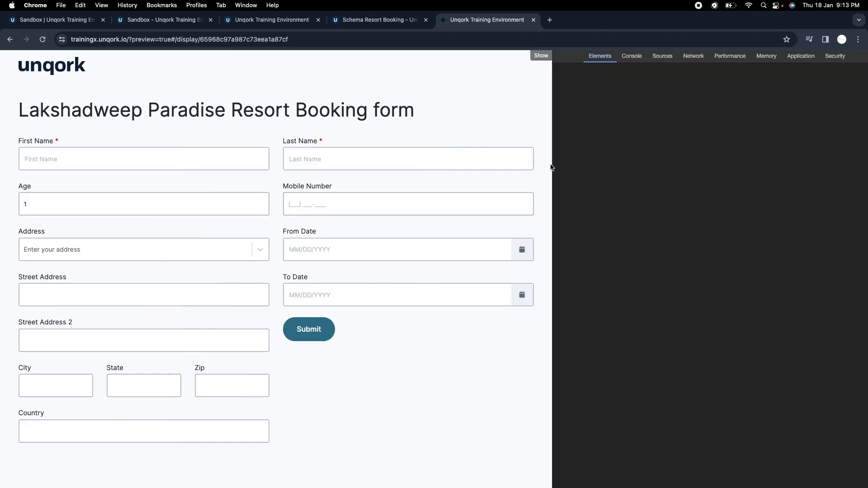
left_click(692, 56)
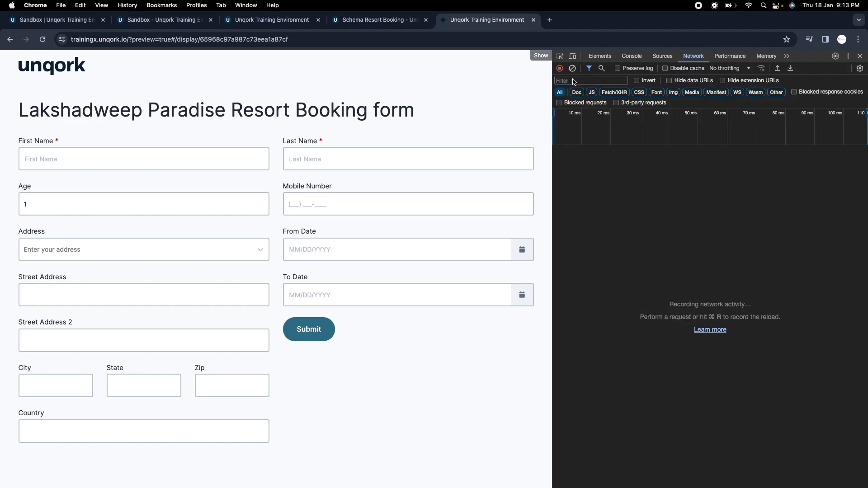
left_click(140, 165)
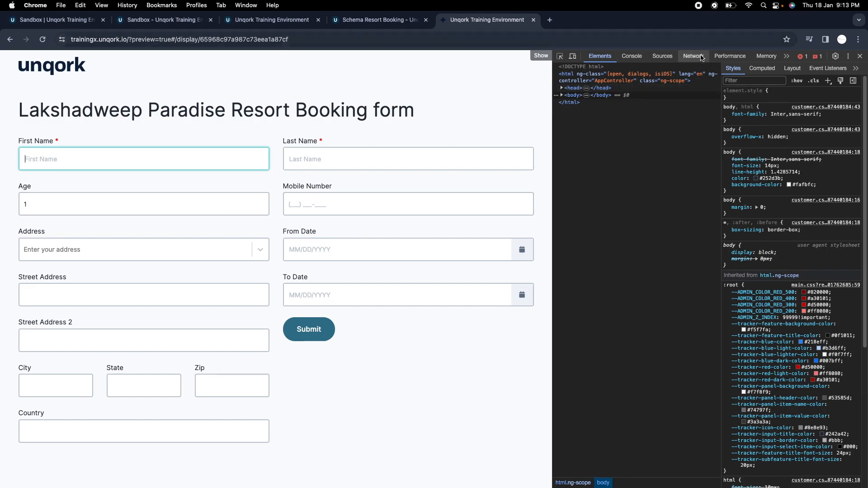
left_click(693, 56)
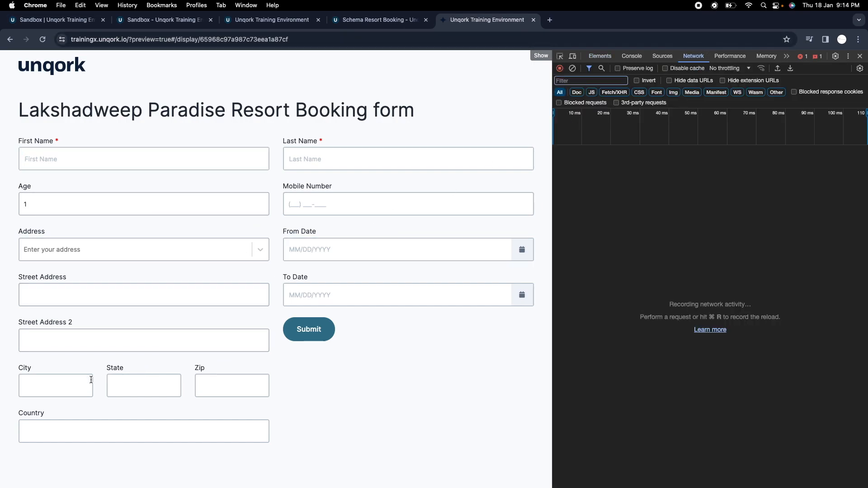
Enter a test first name and last name in the preview form
left_click(114, 162)
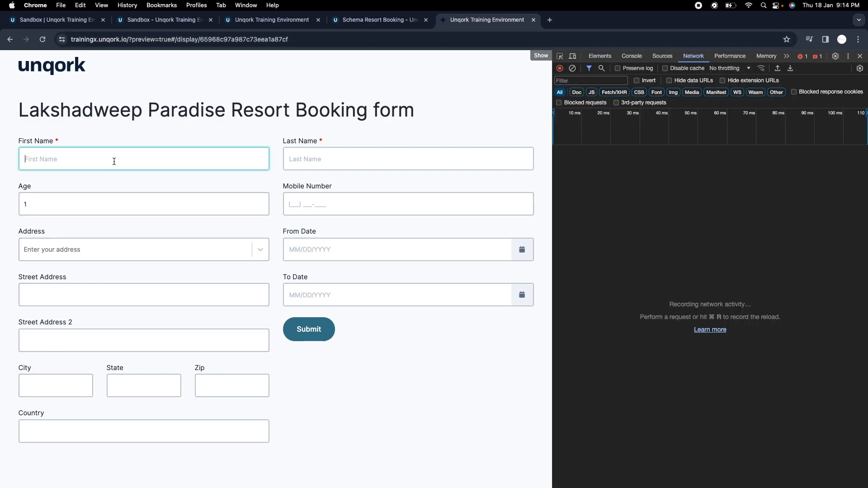
type("Virat")
key("Tab")
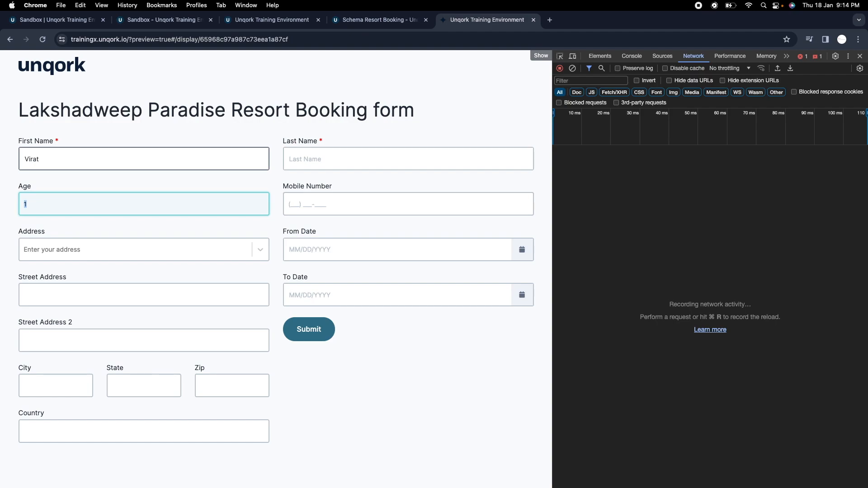
left_click(329, 162)
type("Kohli")
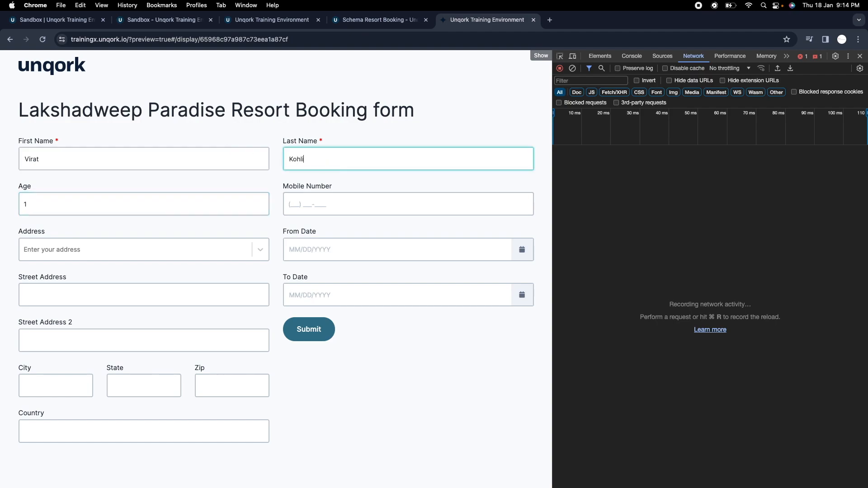
Fill Age with 34, enter a mobile number, and type Delhi into Address
left_click(232, 201)
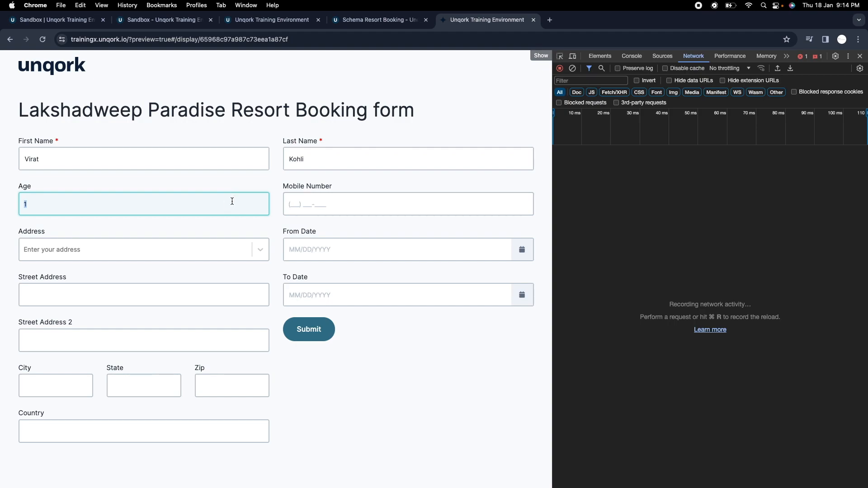
type("34")
left_click(406, 203)
type("223) 434-3434")
left_click(135, 252)
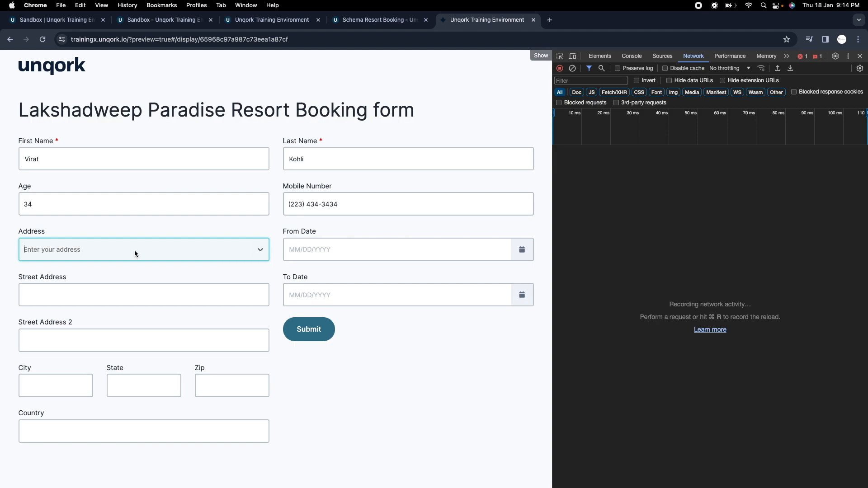
type("Delhi")
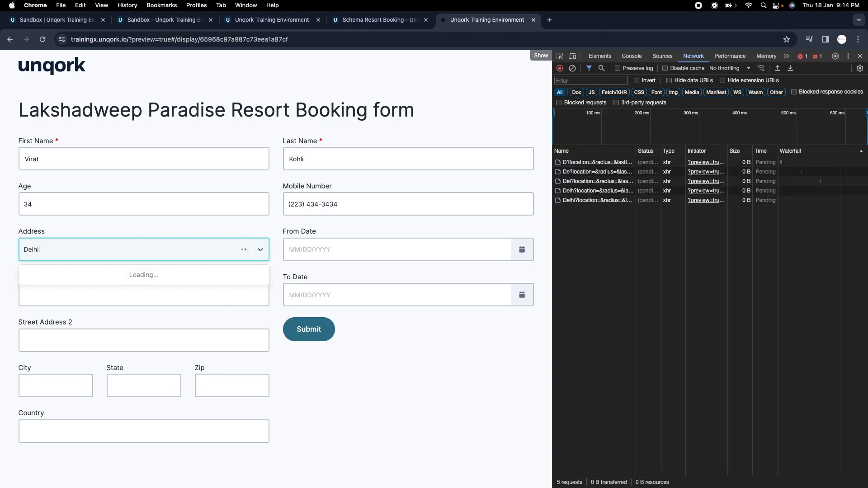
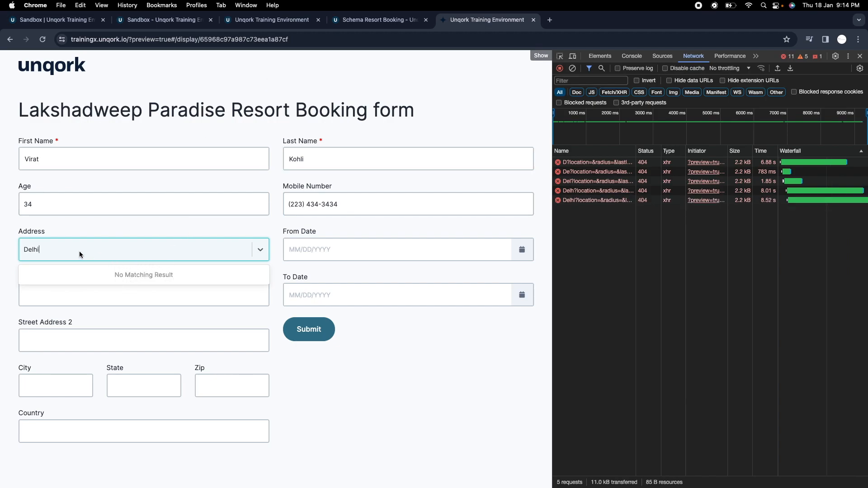
Set From Date 01/20/2024 and To Date 01/22/2024, then clear the Network log
left_click(369, 250)
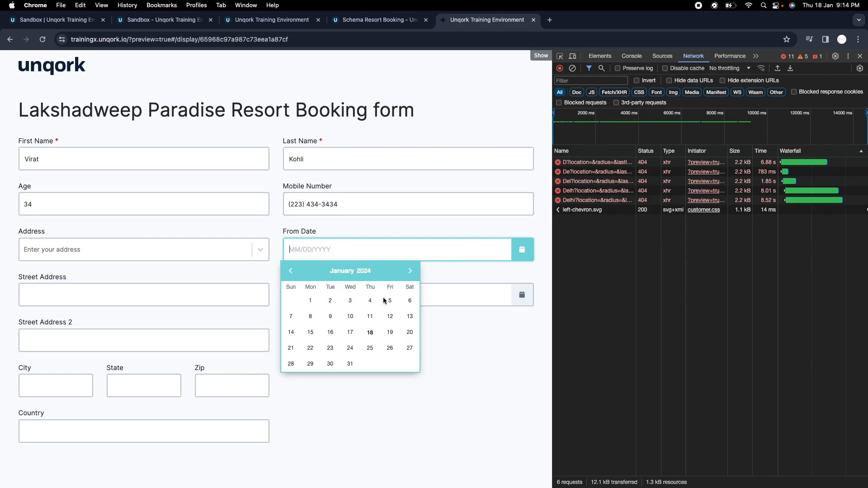
left_click(409, 332)
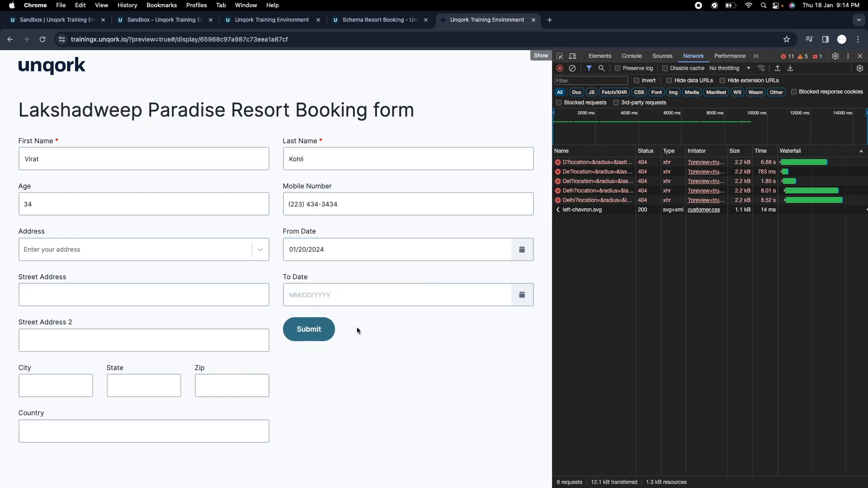
left_click(368, 297)
left_click(310, 393)
left_click(572, 69)
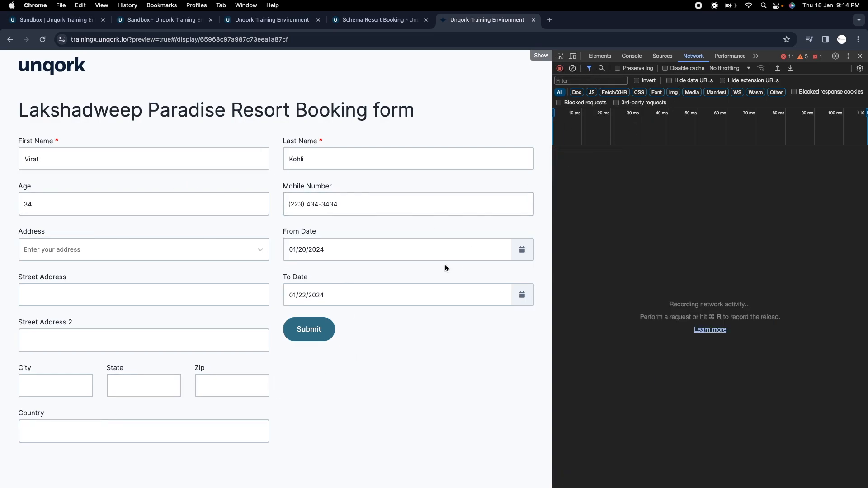
left_click(320, 333)
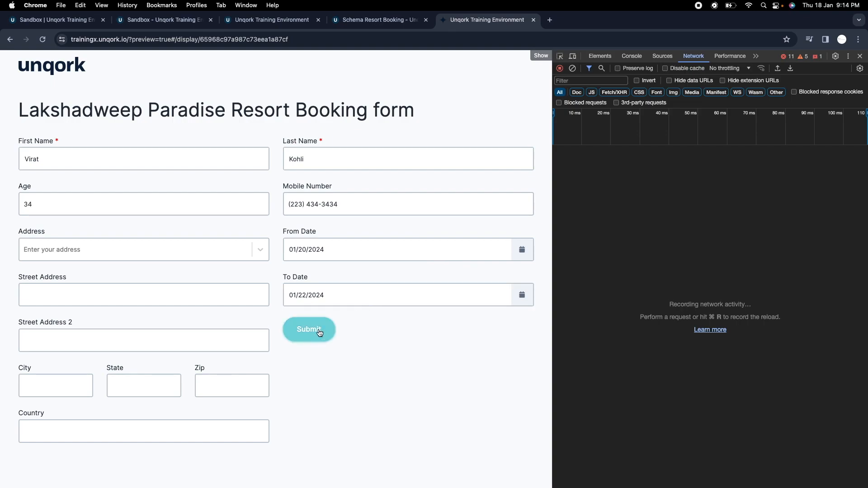
left_click(113, 294)
left_click(119, 257)
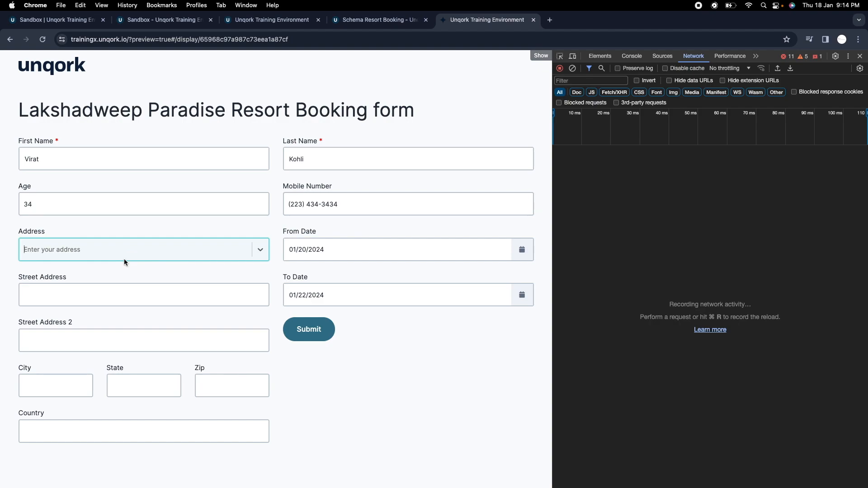
left_click(102, 293)
type("asasas")
left_click(105, 350)
type("asasas")
left_click(62, 387)
type("asas")
left_click(129, 389)
type("asas")
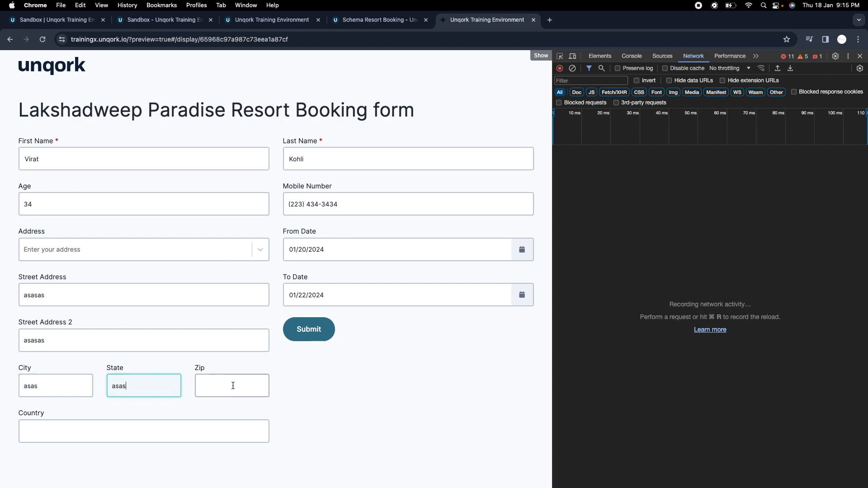
left_click(234, 385)
type("2323232323")
Set the Country field to India
left_click(218, 436)
type("dsd")
double_click(217, 434)
type("dssd")
double_click(218, 436)
type("l")
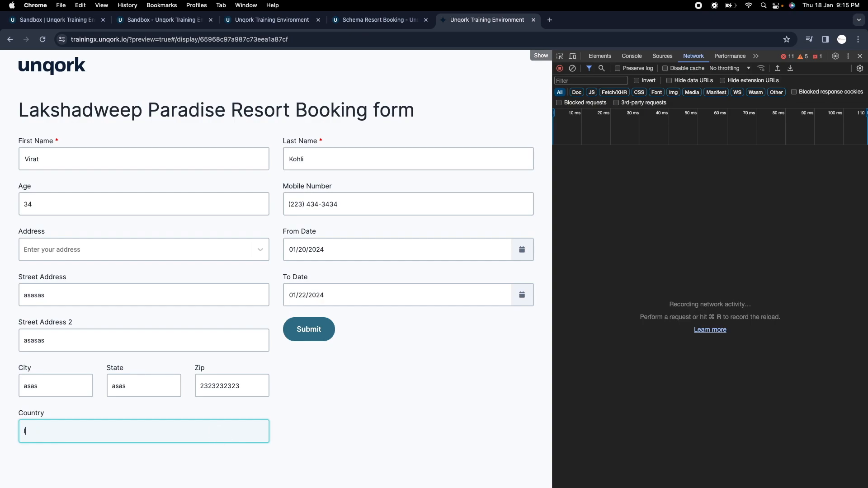
left_click(452, 397)
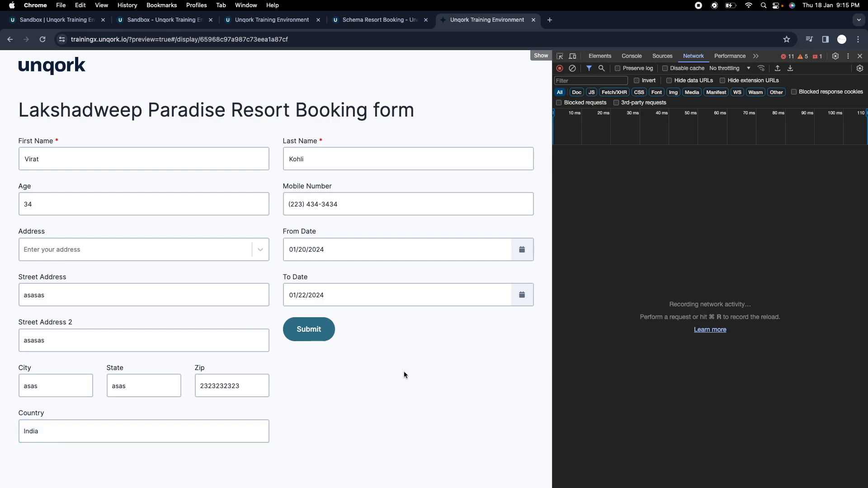
Submit the booking, then check the submissions response's data and rawData fields in DevTools Preview
left_click(311, 336)
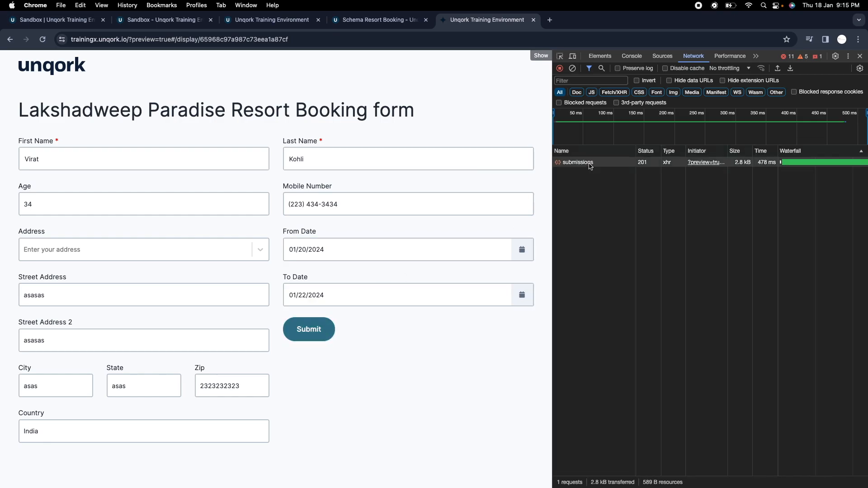
left_click(590, 166)
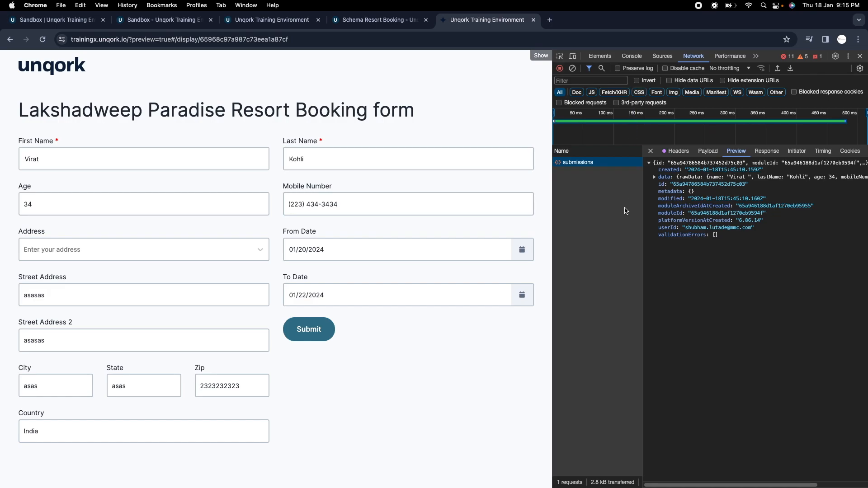
left_click(664, 179)
left_click(663, 185)
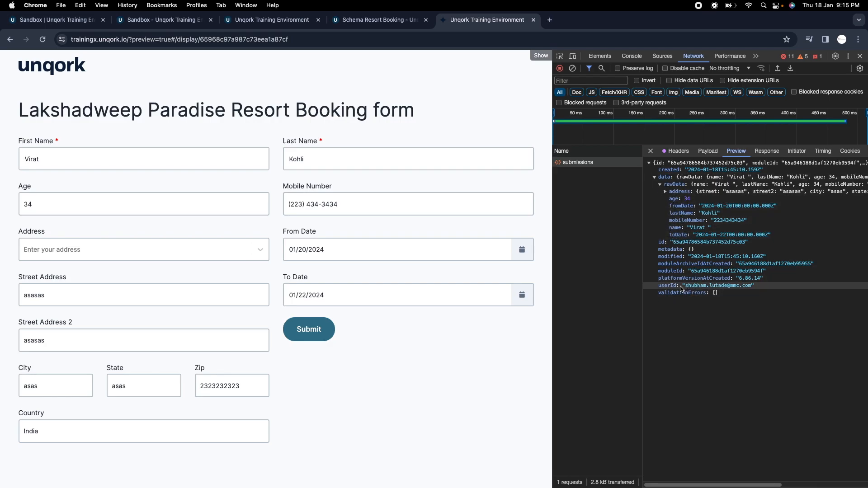
left_click_drag(672, 242, 746, 242)
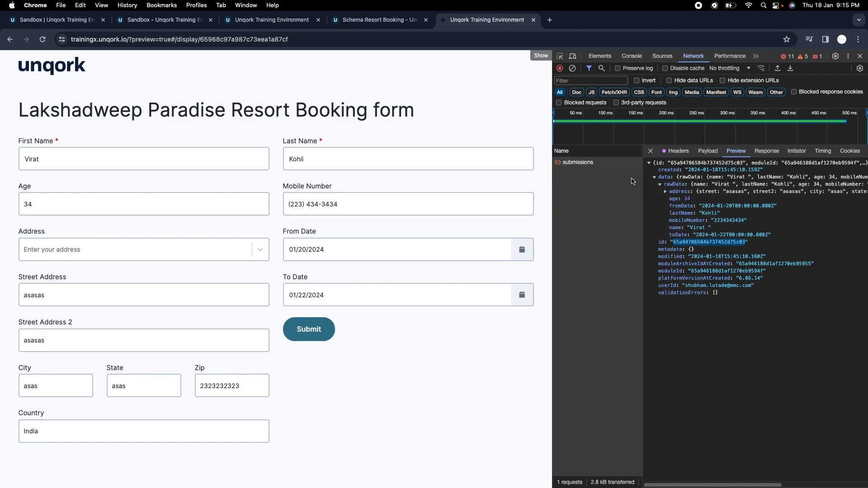
left_click(176, 26)
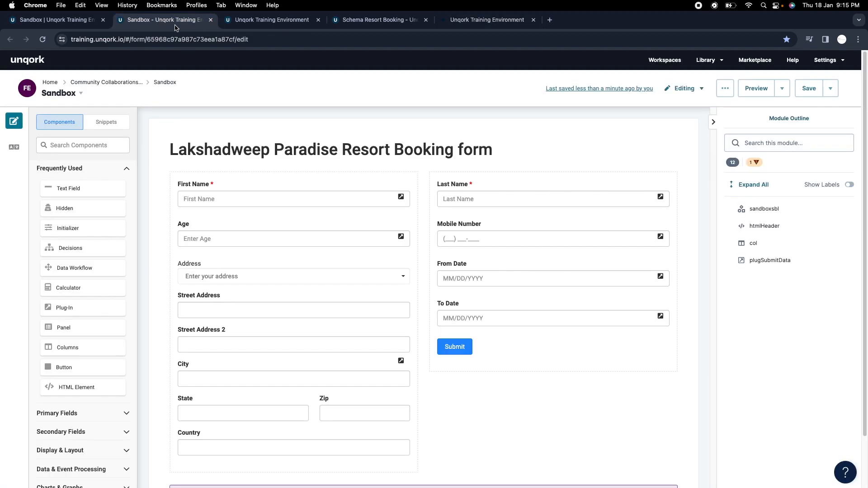
Search components for 'pl' and place a Plug-In component below plugSubmitData
left_click(268, 19)
left_click(346, 22)
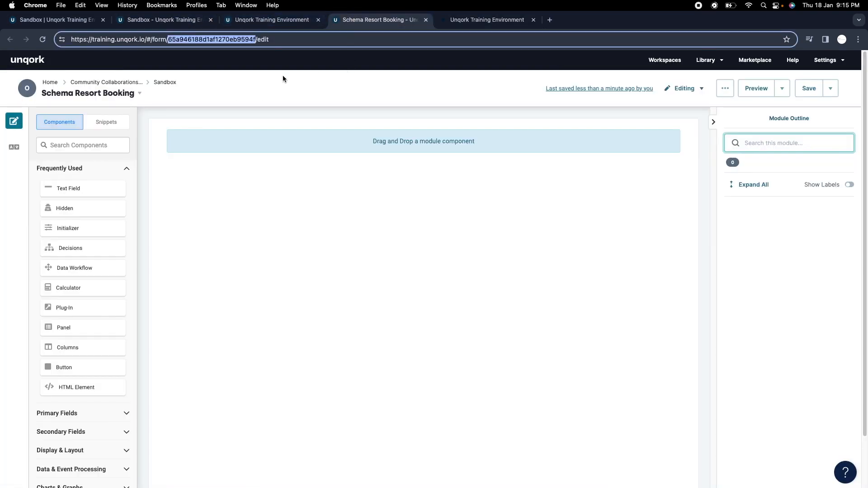
left_click(171, 22)
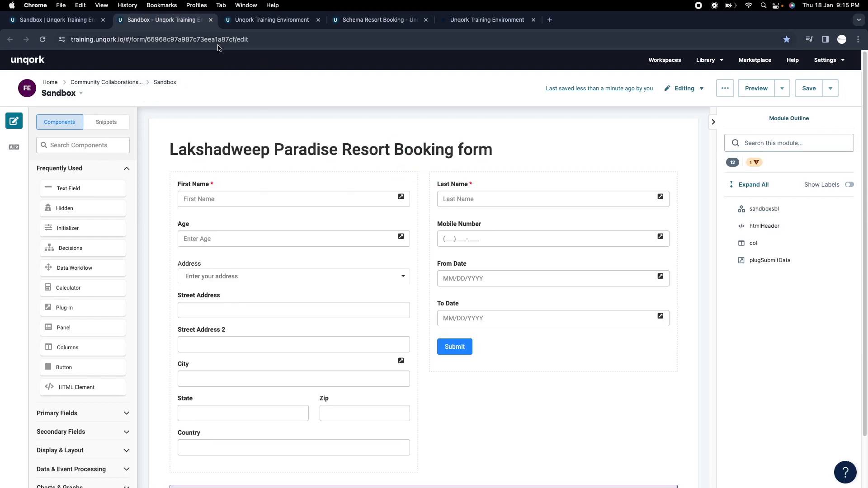
left_click(402, 24)
left_click(194, 24)
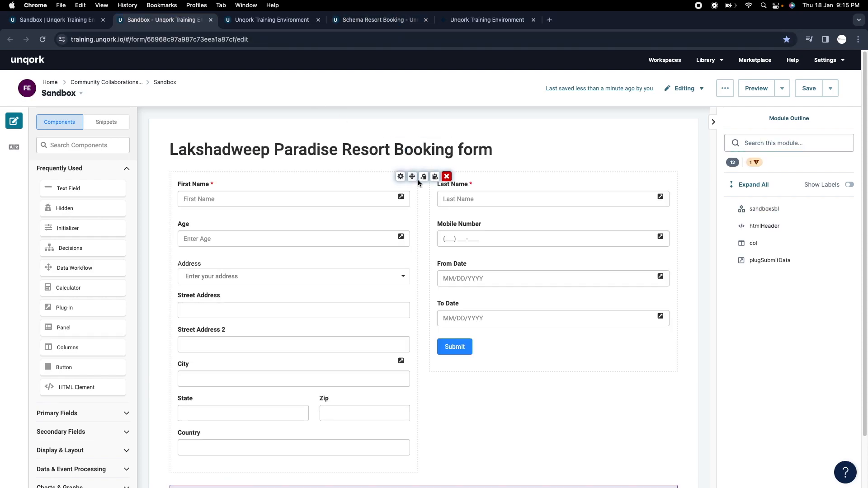
scroll(445, 280, "down", 2)
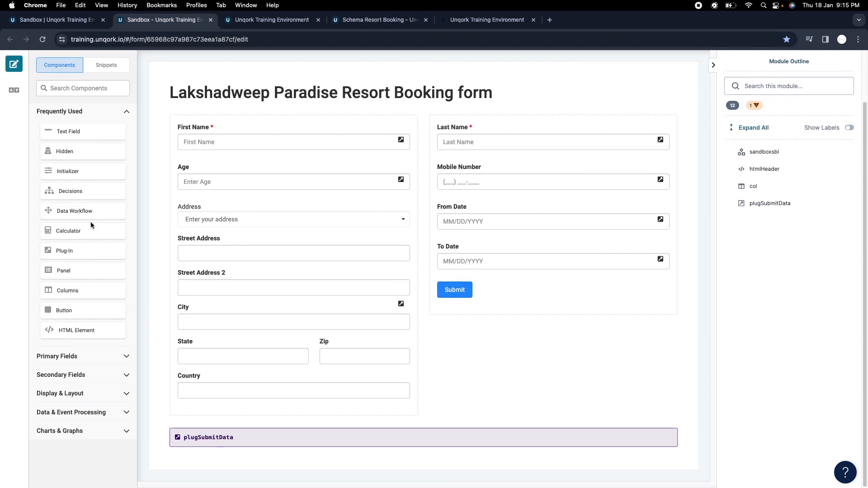
left_click(88, 90)
type("pl")
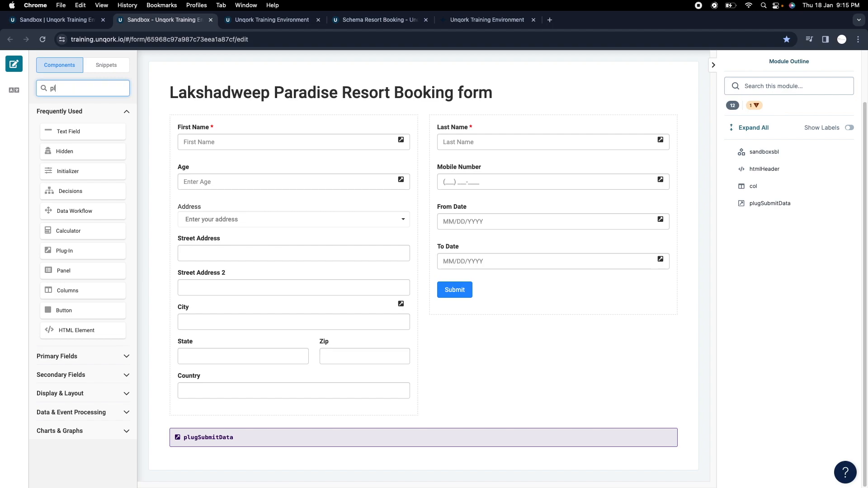
left_click_drag(80, 137, 358, 461)
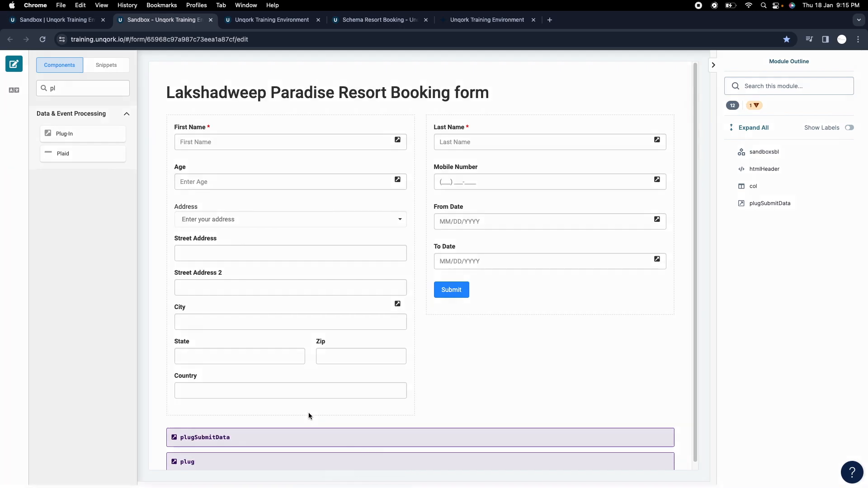
Name the new plug-in pluginGetData as its property ID and canvas label
type("pl")
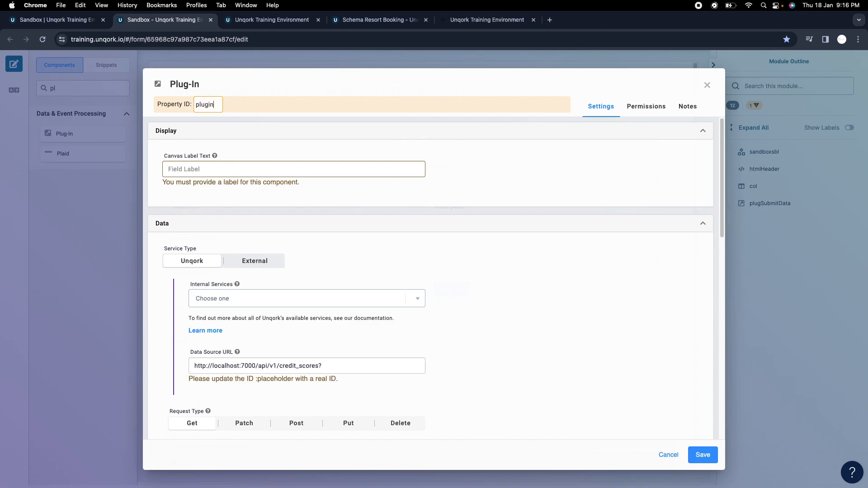
type("uginGetData")
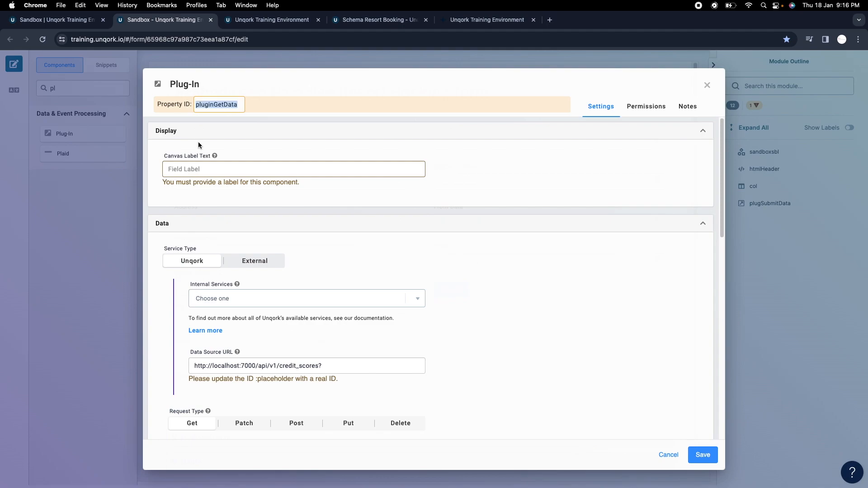
left_click(192, 175)
type("pluginGetData")
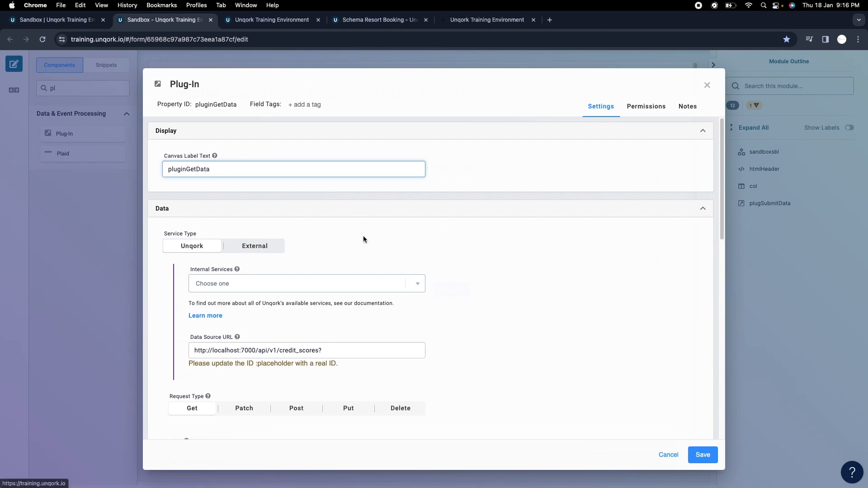
scroll(362, 240, "down", 1)
Set the plug-in's Internal Service to Get Module Submissions
left_click(270, 273)
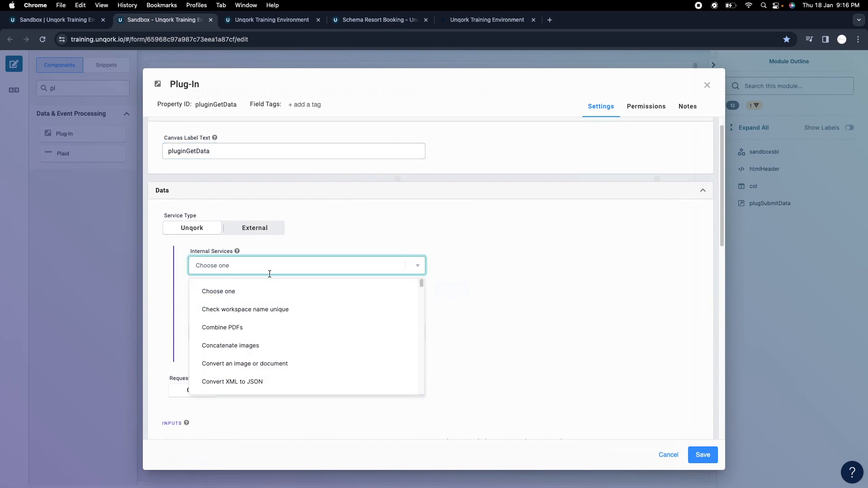
type("get mo")
left_click(271, 310)
left_click(274, 269)
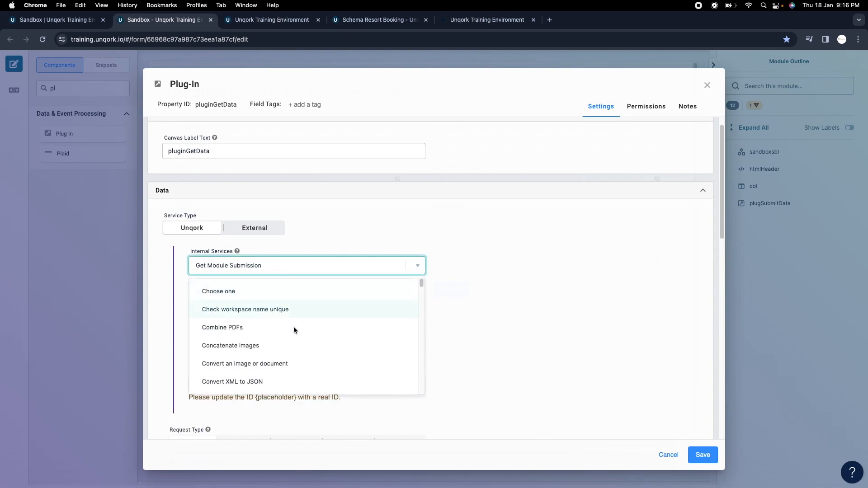
triple_click(266, 268)
type("get mo")
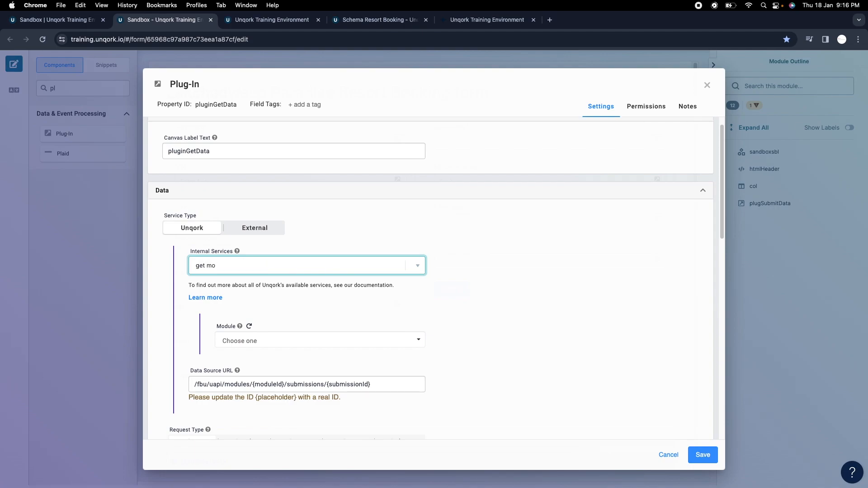
key("BackSpace")
key("BackSpace")
key("BackSpace")
left_click(496, 332)
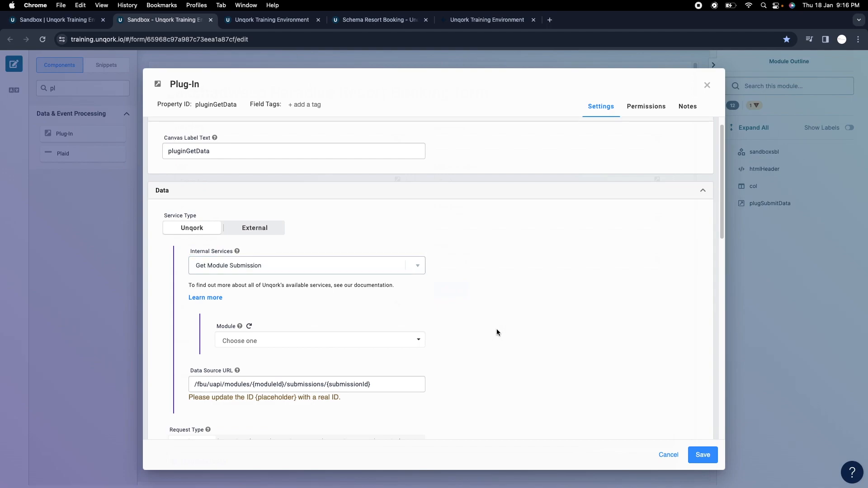
left_click(352, 265)
type("s")
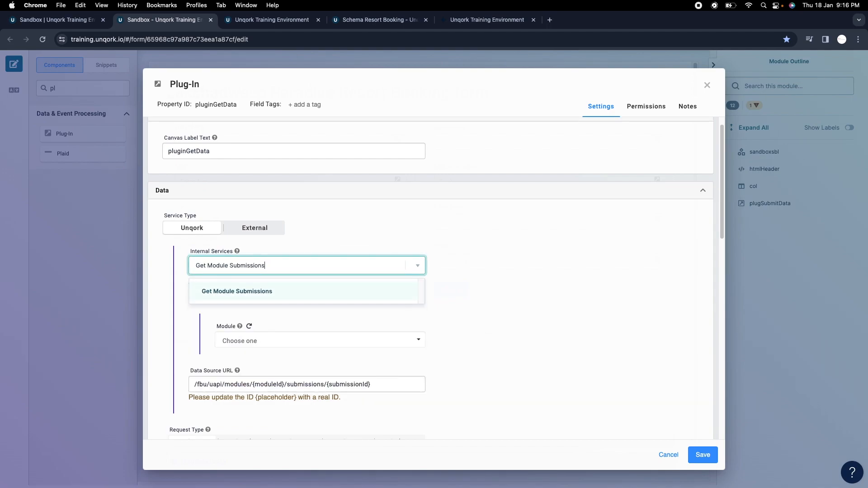
left_click(278, 291)
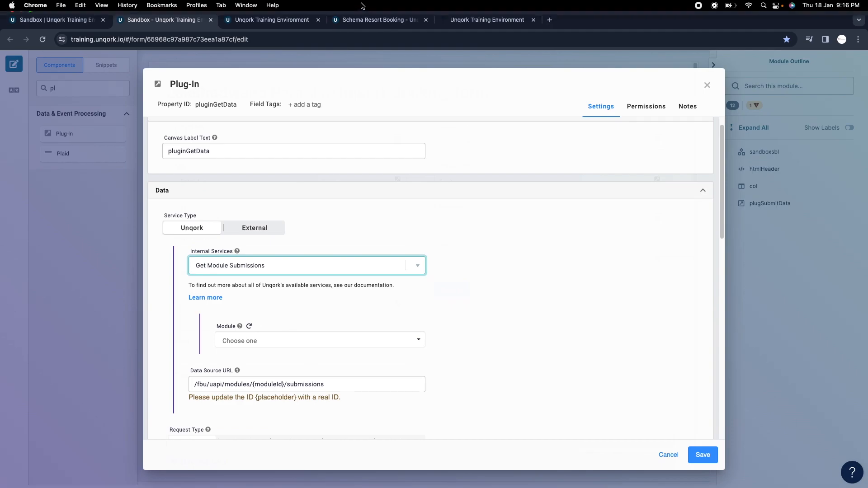
Replace {moduleId} in the Data Source URL with the Schema Resort Booking module ID and save
left_click(380, 19)
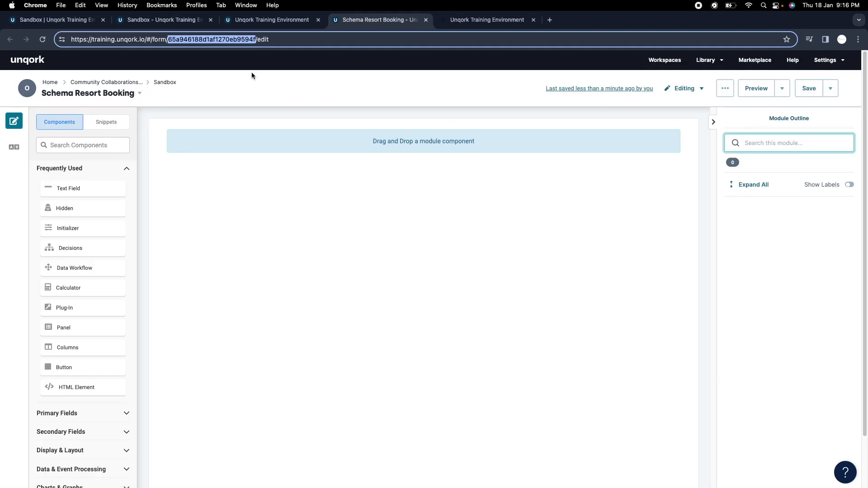
left_click(84, 20)
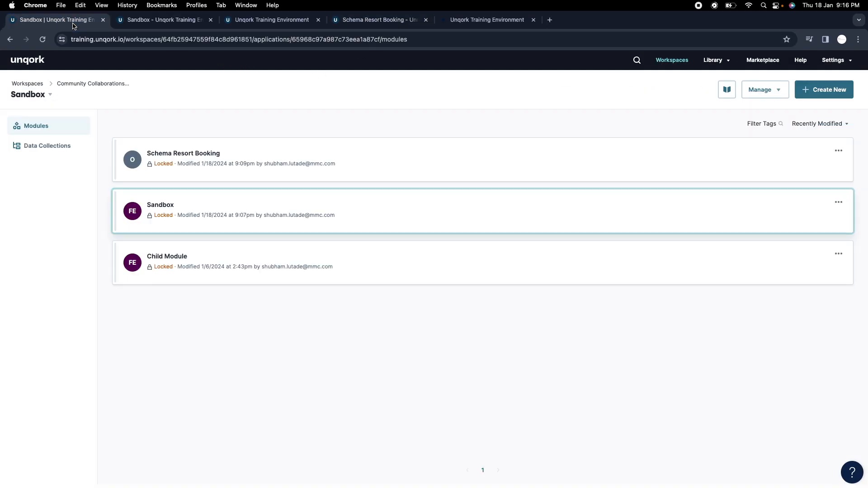
left_click(162, 21)
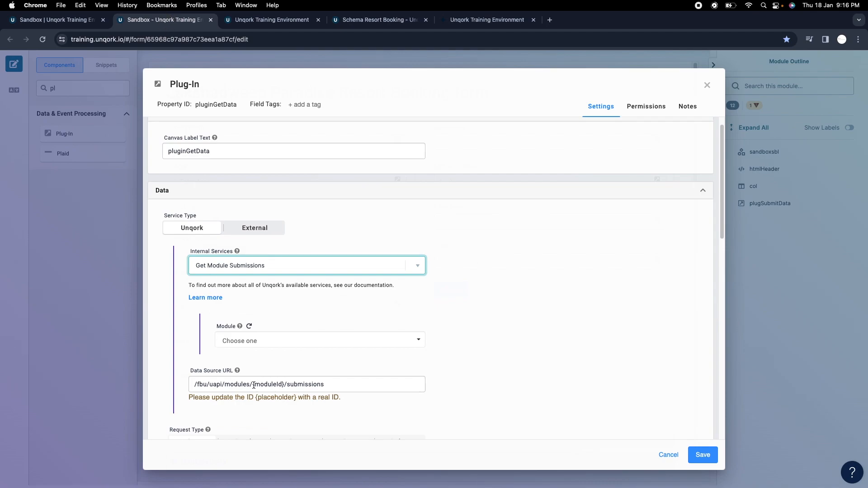
left_click_drag(253, 386, 284, 385)
key("super+v")
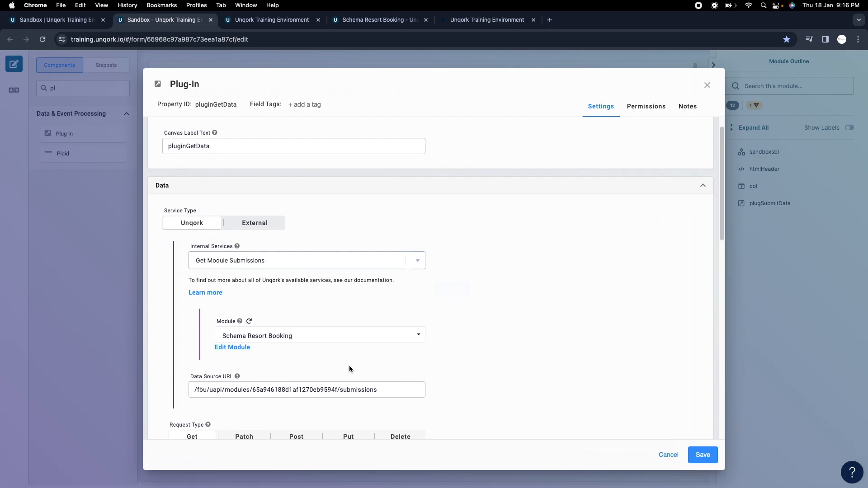
scroll(349, 365, "down", 3)
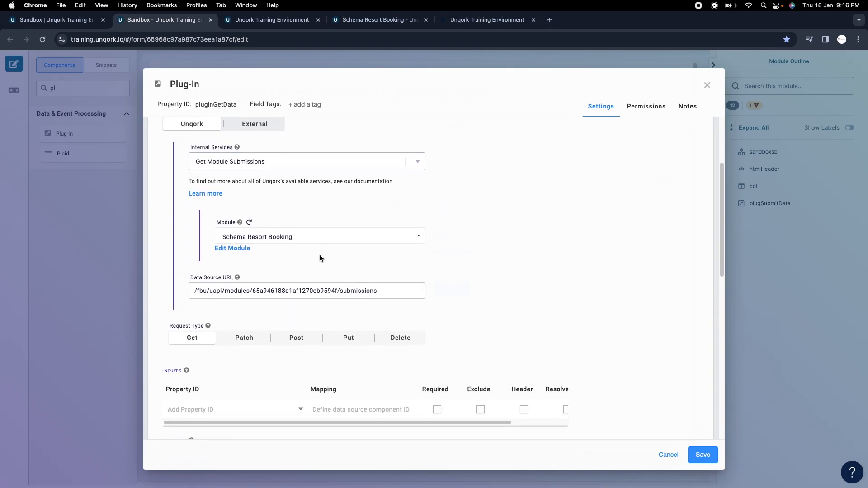
scroll(384, 317, "down", 3)
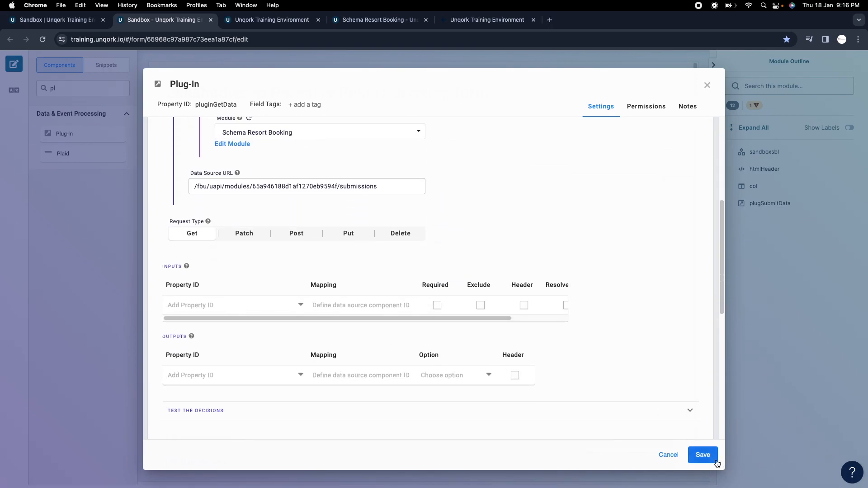
left_click(702, 455)
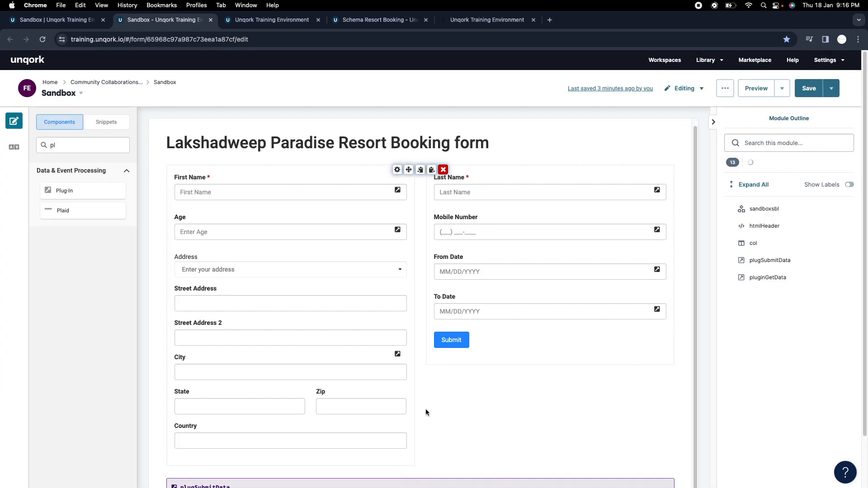
scroll(425, 409, "down", 2)
Open plugSubmitData's settings and set pluginGetData as its Concurrent Trigger
left_click(396, 427)
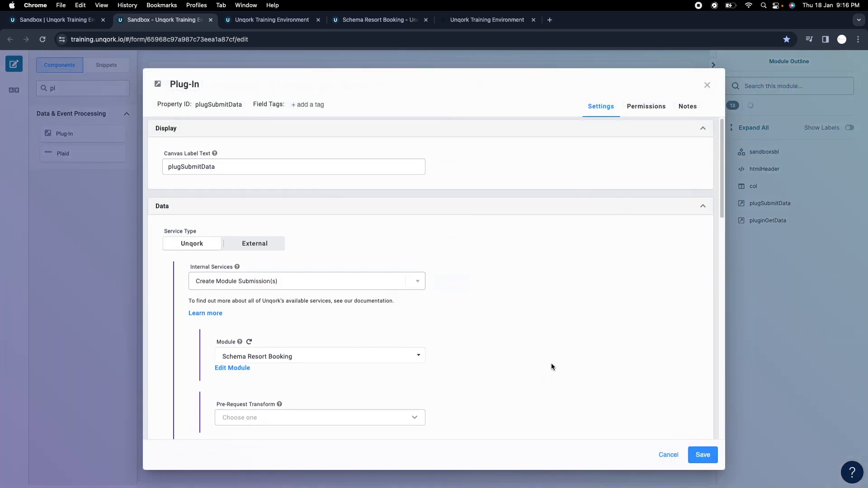
scroll(552, 363, "down", 15)
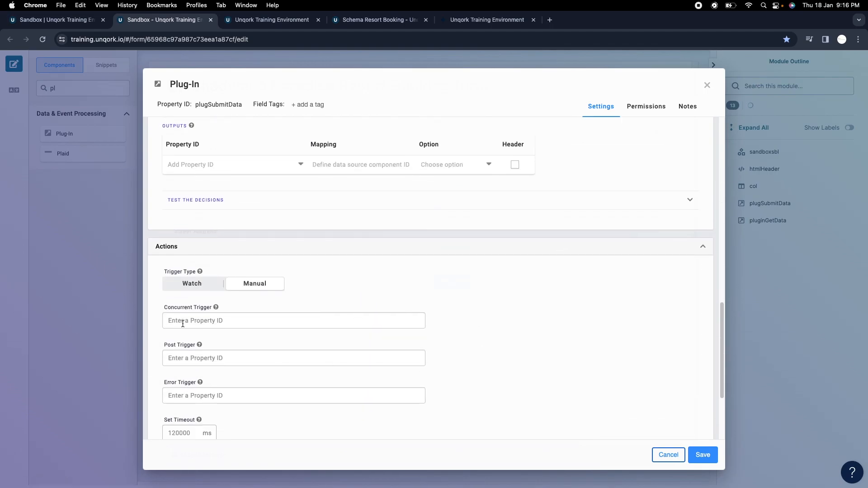
left_click(222, 358)
left_click(216, 395)
mouse_move(198, 342)
left_click(196, 320)
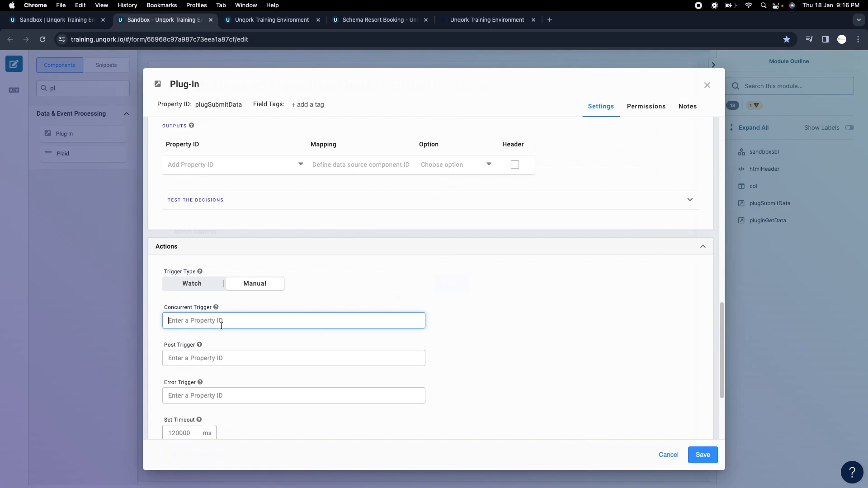
type("pl")
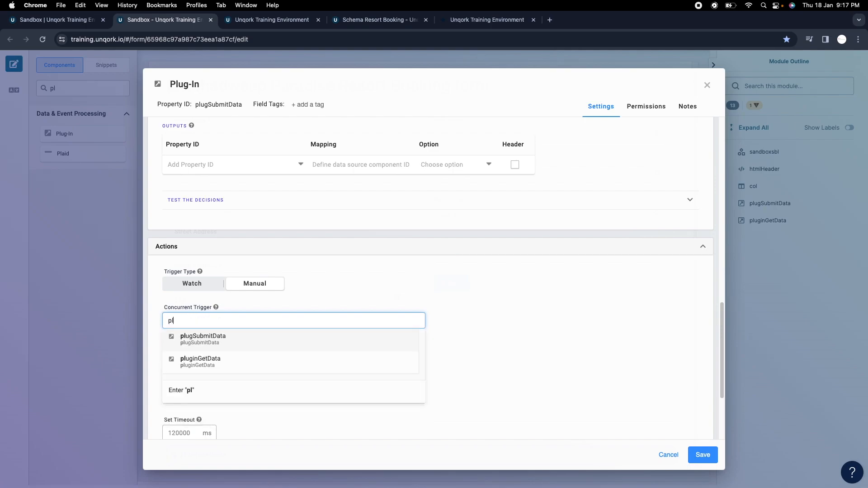
left_click(235, 361)
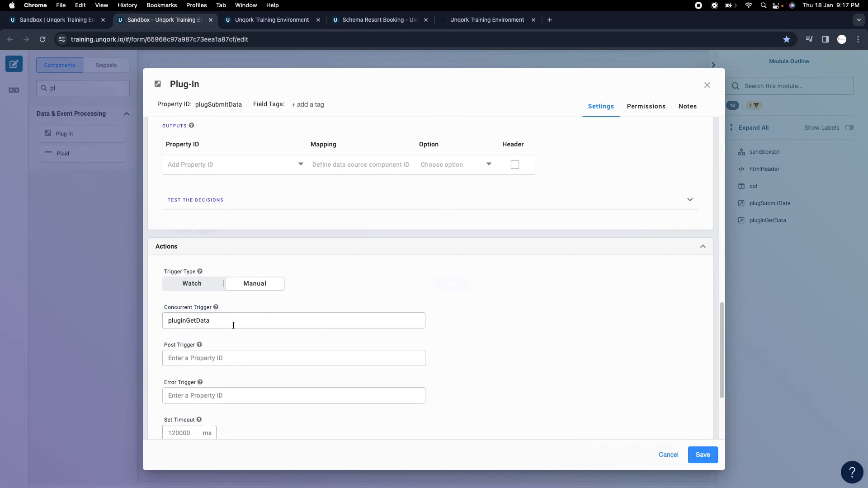
Remove pluginGetData from the Concurrent Trigger, leaving it empty
scroll(226, 161, "up", 1)
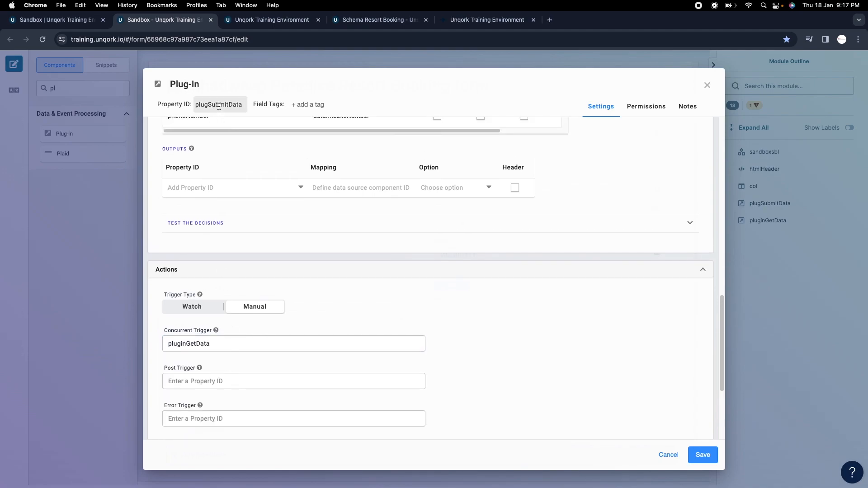
left_click_drag(166, 333, 192, 333)
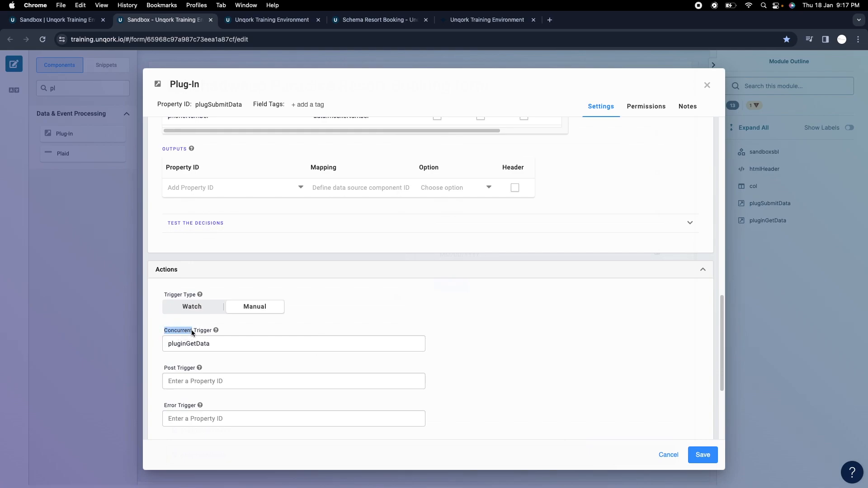
left_click(214, 343)
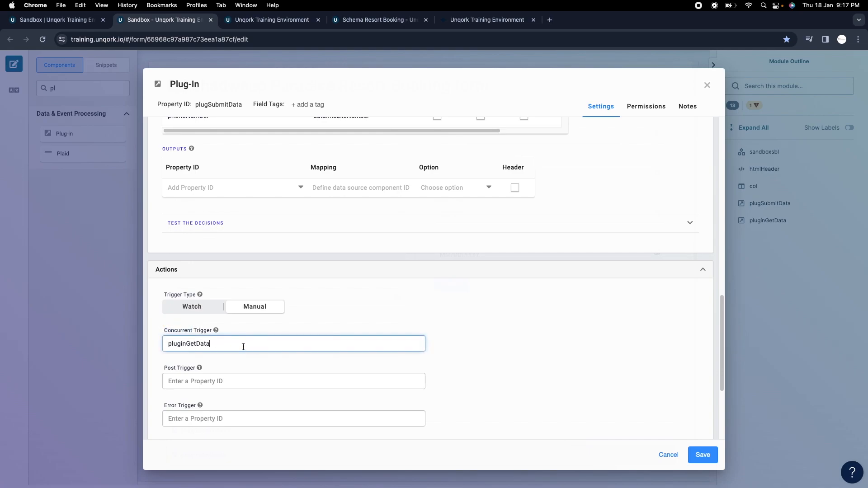
left_click(191, 380)
key("BackSpace")
Enter pluginGetData as plugSubmitData's Post Trigger
left_click(465, 357)
left_click(259, 382)
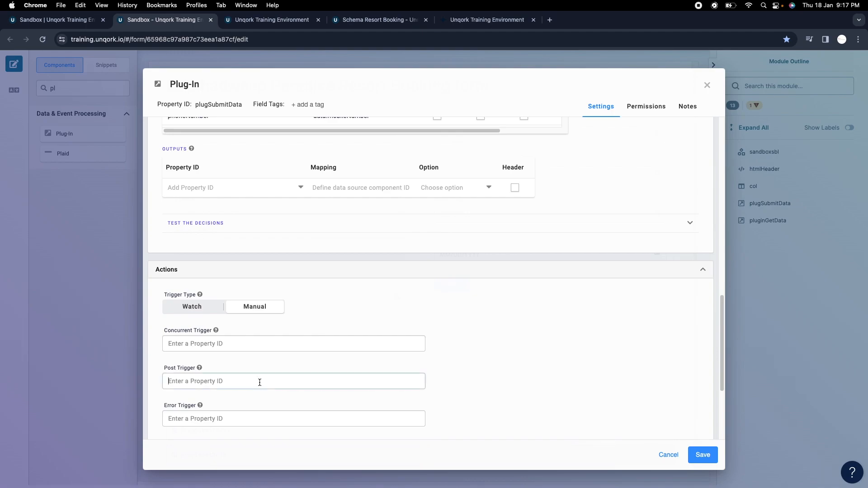
type("pluginGetData")
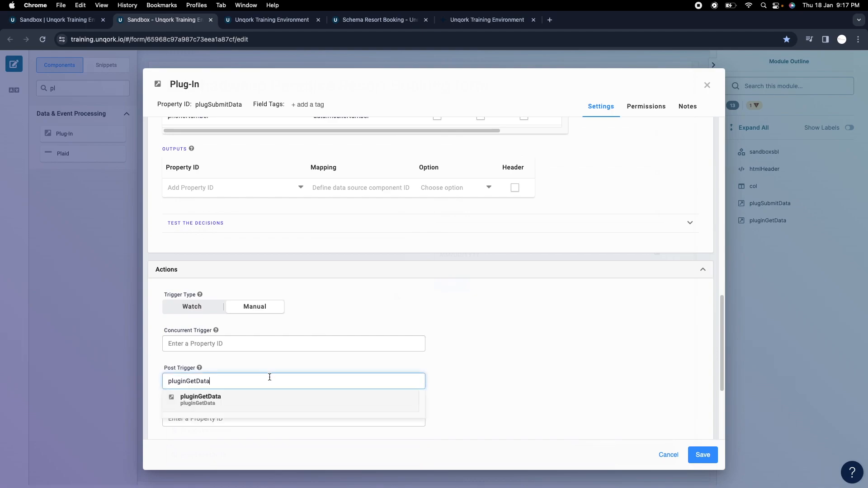
left_click(232, 395)
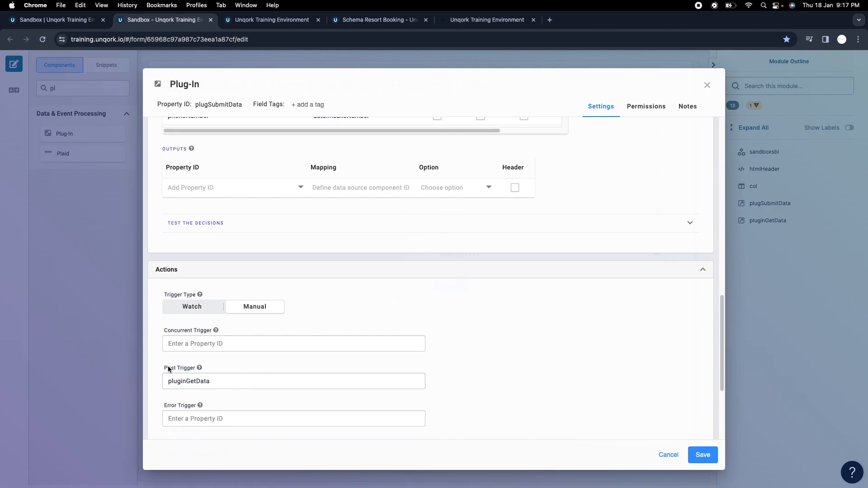
left_click_drag(173, 382, 217, 385)
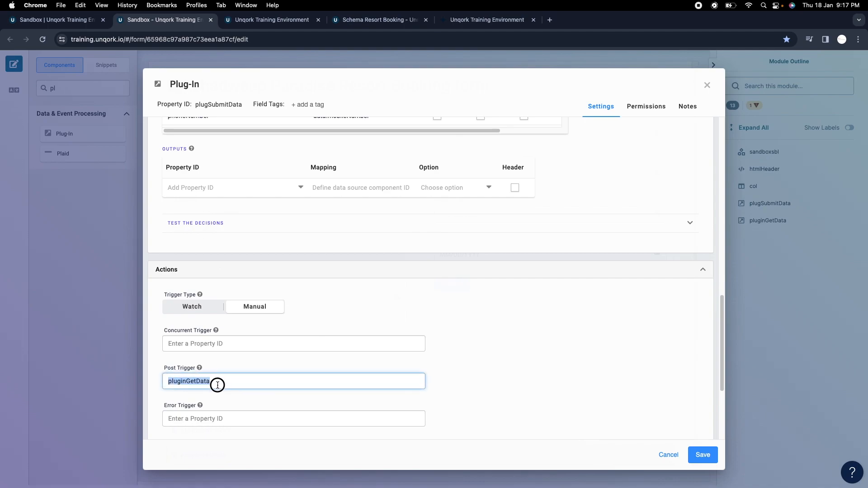
left_click(462, 384)
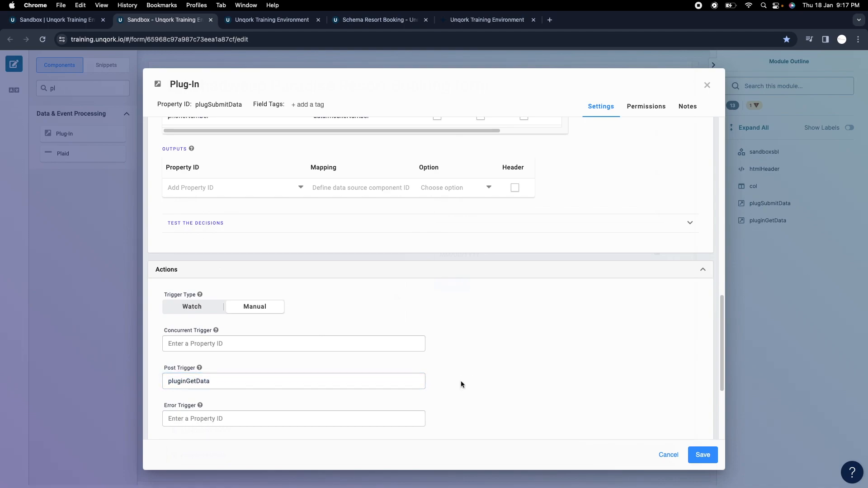
left_click(197, 106)
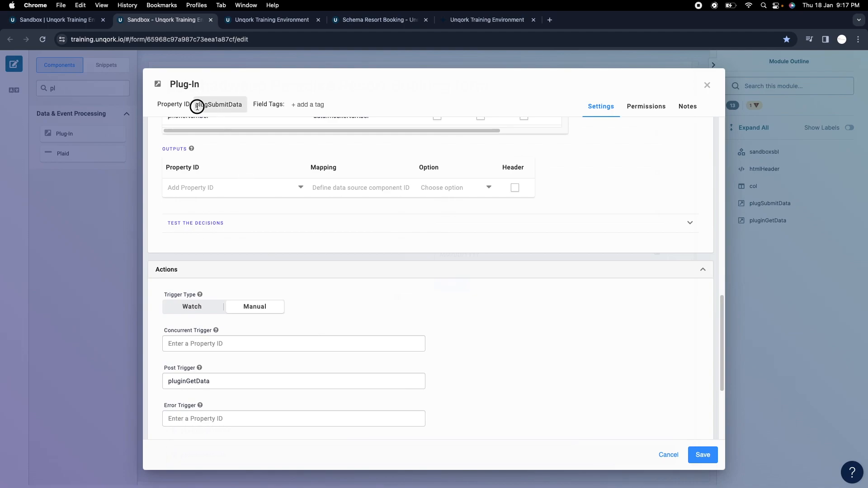
double_click(227, 106)
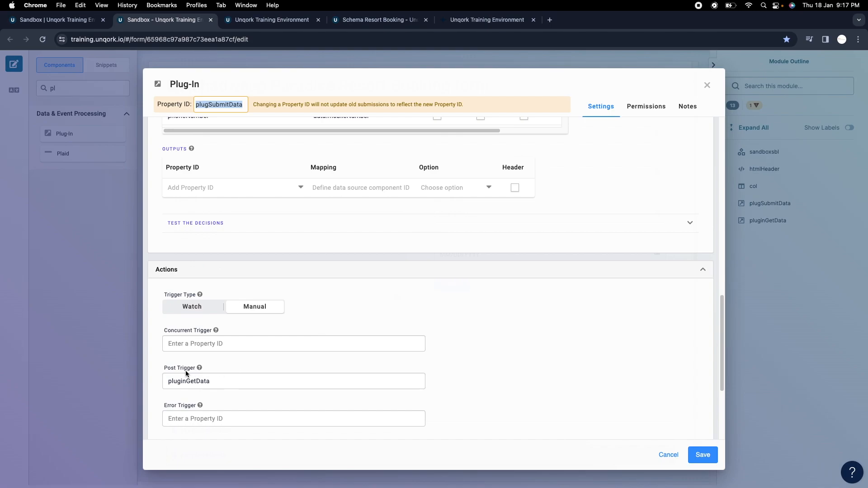
double_click(217, 386)
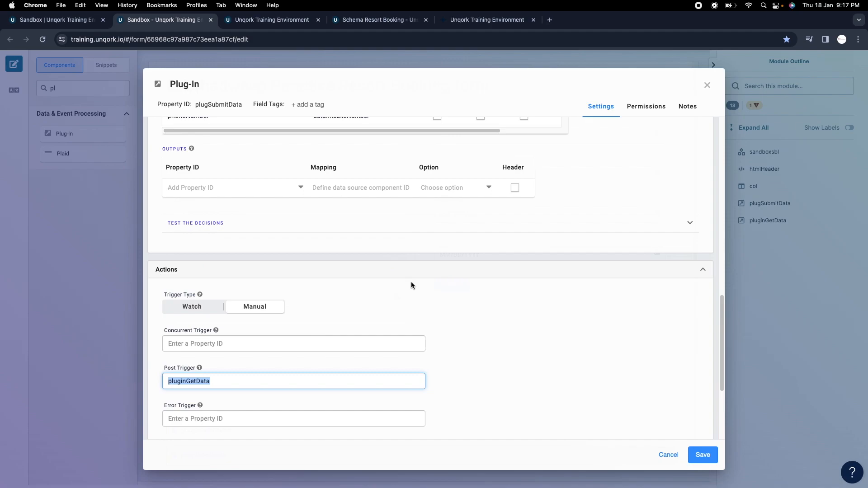
left_click(248, 379)
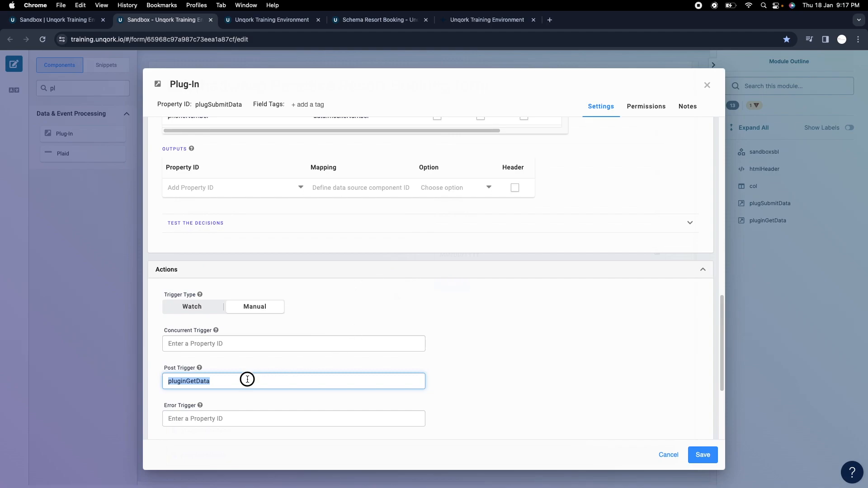
double_click(222, 380)
Review the trigger fields and save the plugSubmitData plug-in settings
scroll(249, 141, "up", 3)
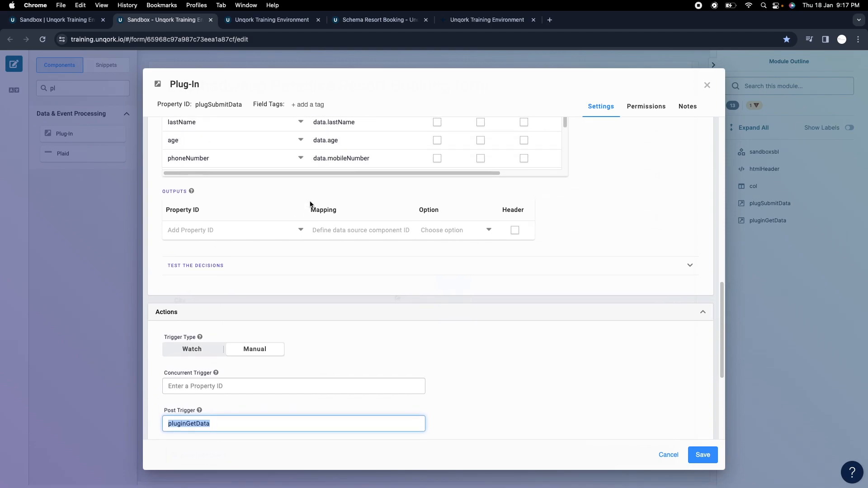
scroll(289, 323, "down", 5)
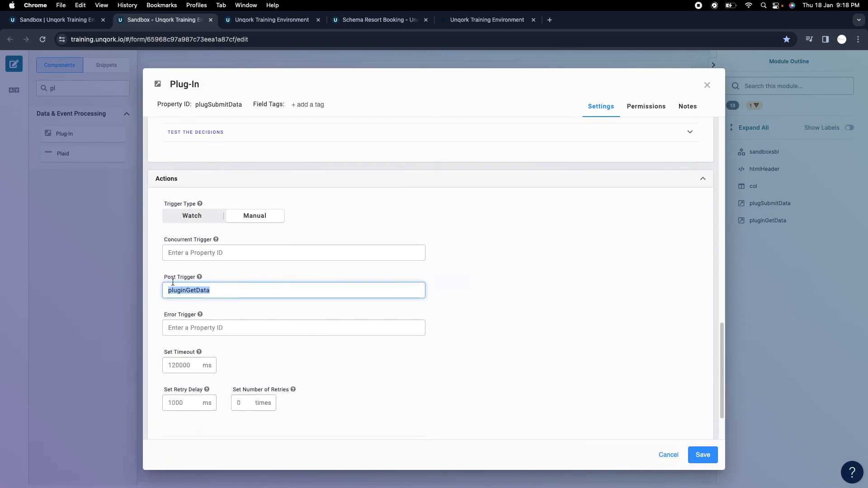
left_click(197, 327)
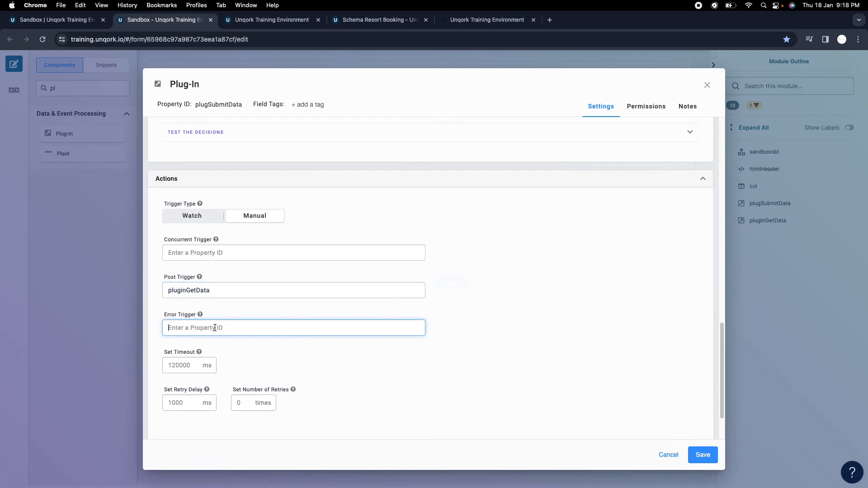
scroll(193, 290, "up", 6)
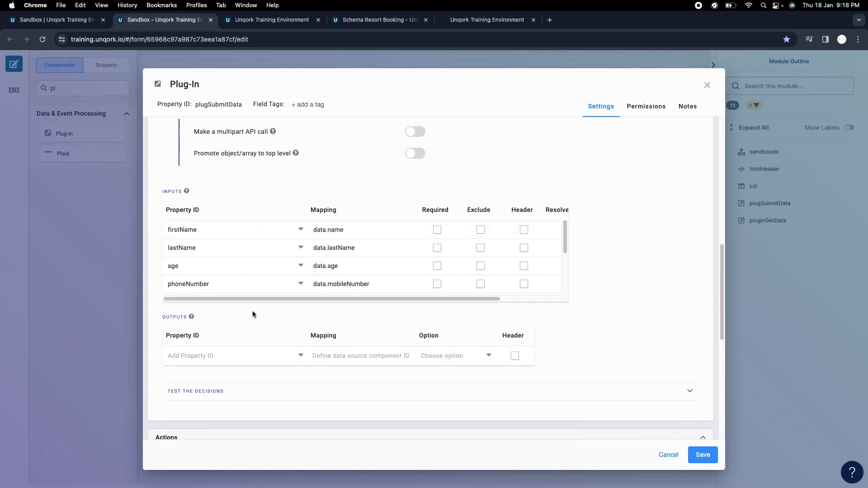
scroll(315, 309, "down", 7)
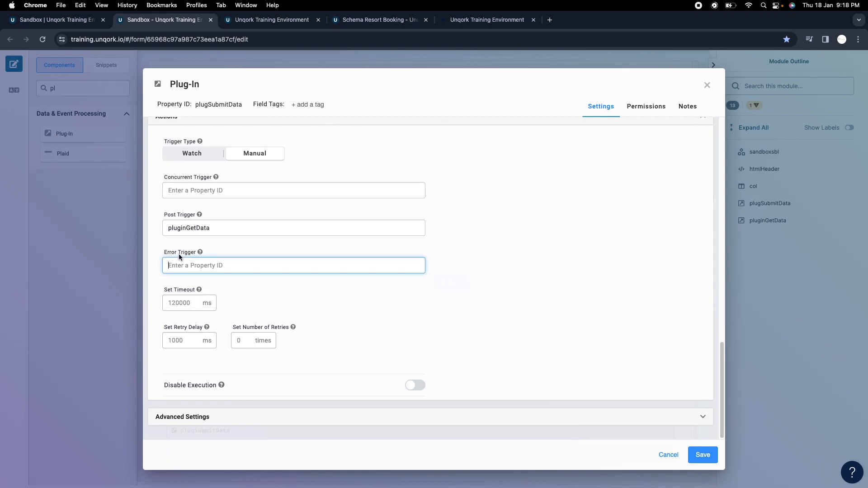
left_click(702, 454)
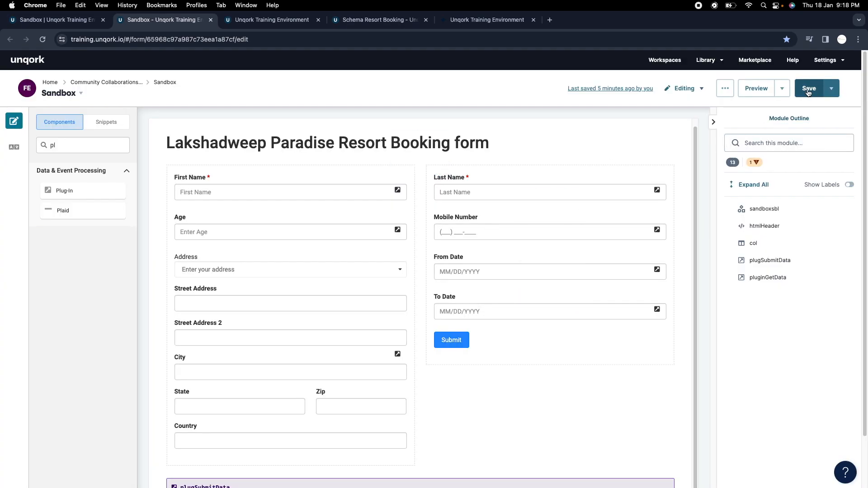
Save the booking module, reload the form preview and clear the Network log
left_click(808, 89)
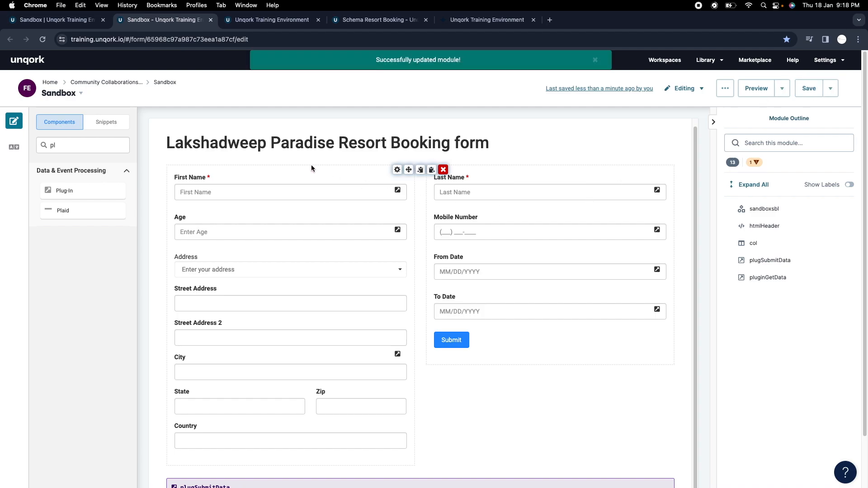
left_click(271, 21)
left_click(369, 21)
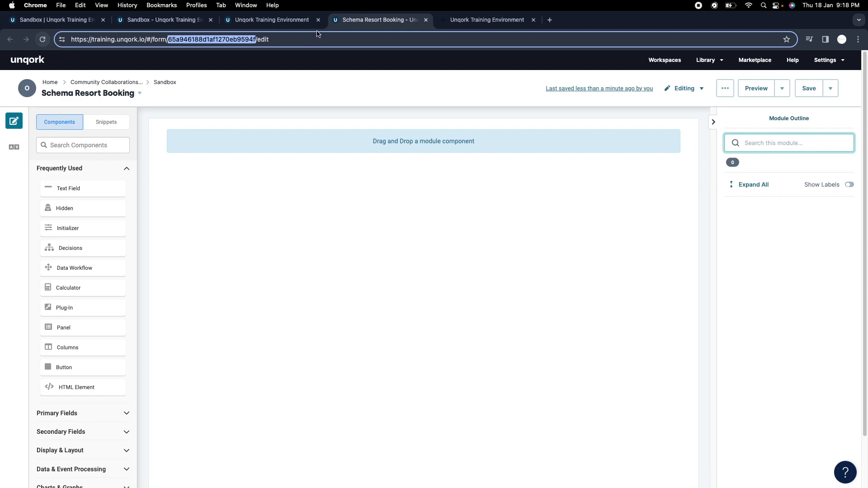
left_click(497, 20)
key("super+r")
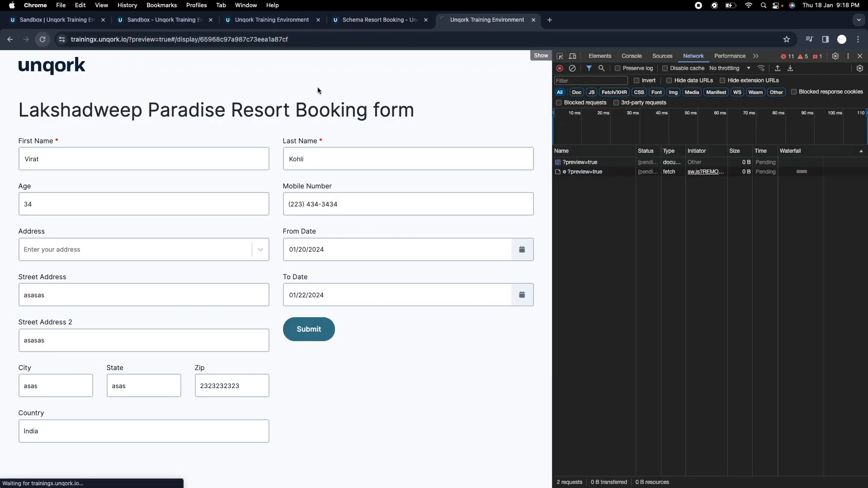
left_click(572, 69)
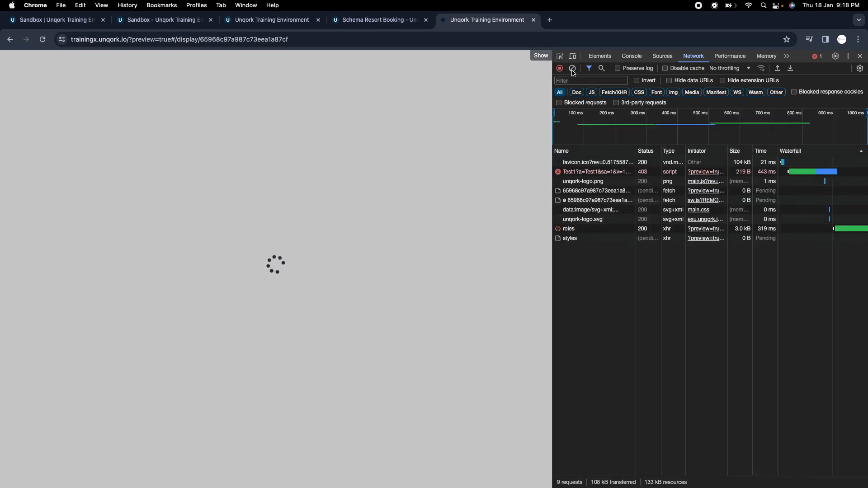
left_click(572, 69)
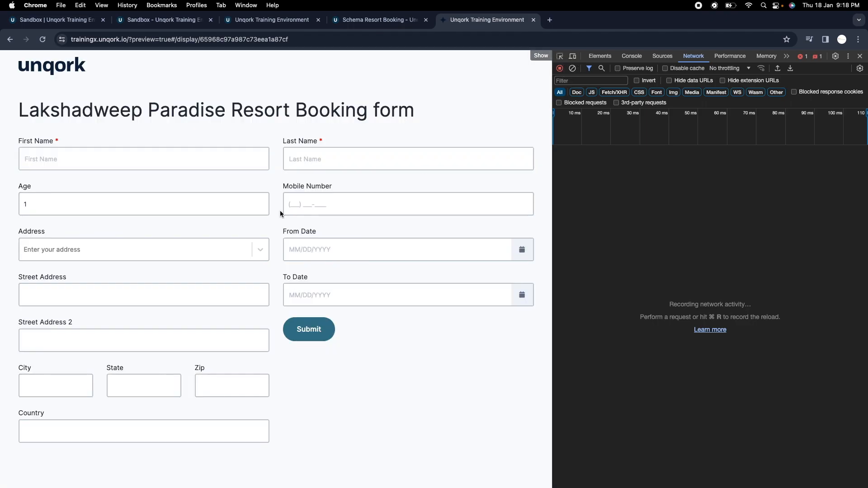
Enter test first and last names, Age 23, a mobile number and street address 2322
left_click(132, 163)
type("sdsdsd")
key("Tab")
type("sd")
left_click(213, 201)
type("23")
left_click(335, 199)
type("2323232323")
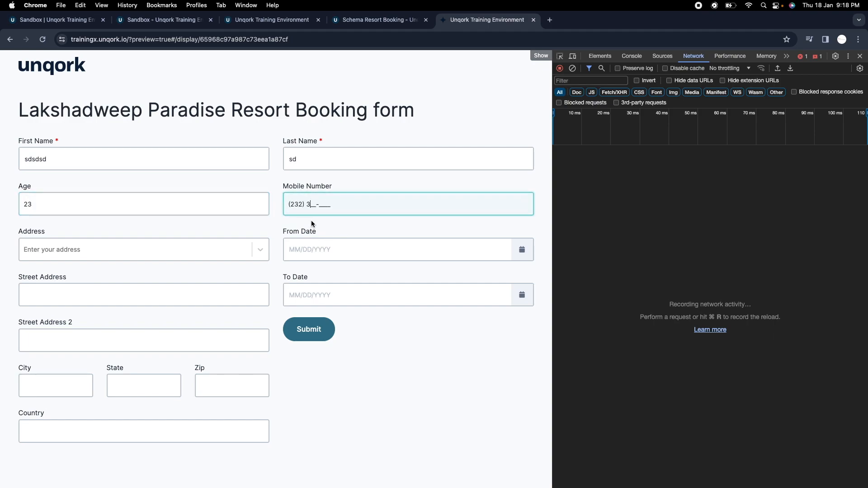
left_click(225, 251)
left_click(166, 301)
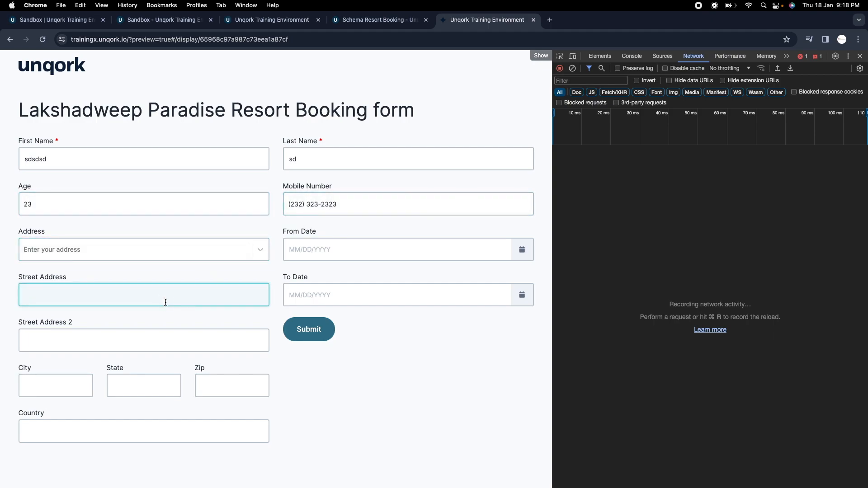
type("2322")
Pick To Date 01/03/2024 and From Date 01/10/2024
left_click(313, 296)
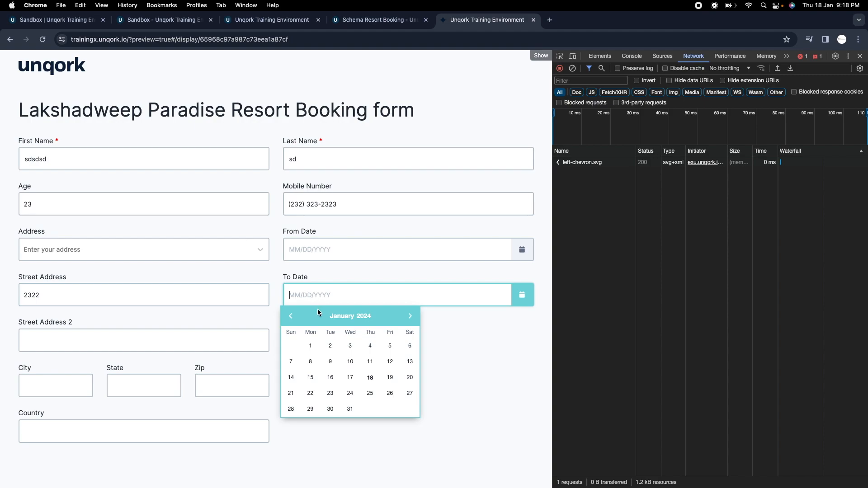
left_click(360, 347)
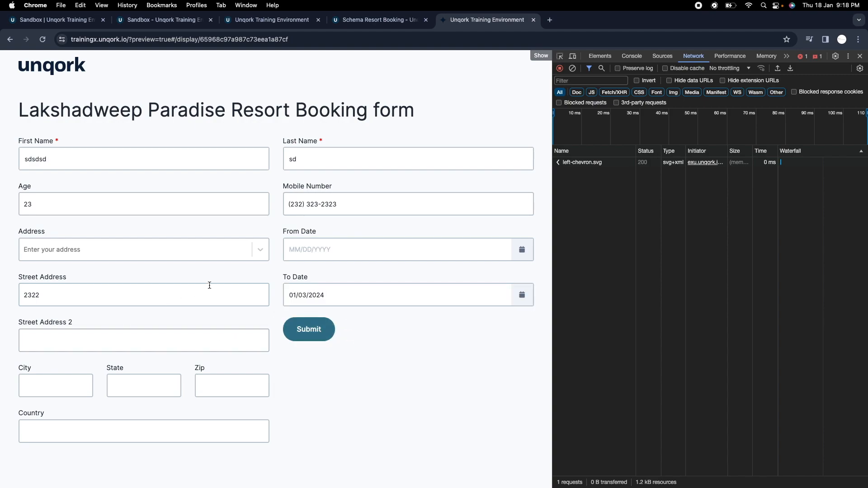
left_click(321, 256)
left_click(350, 313)
Fill Street Address 2, City, State, Zip and Country with 'sdsd' and submit the form
left_click(72, 337)
type("sdsd")
left_click(58, 385)
type("sdsd")
left_click(139, 386)
type("sdsd")
left_click(216, 392)
key("Tab")
type("sdsd")
left_click(226, 389)
type("sdsd")
left_click(317, 333)
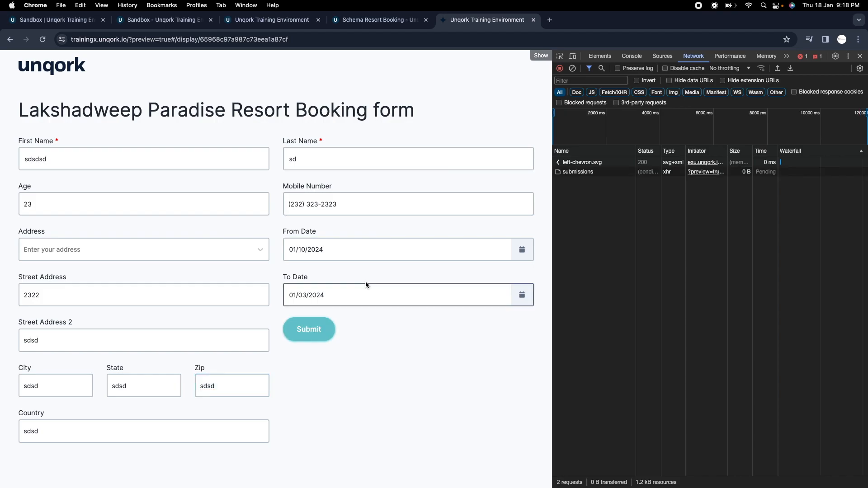
Inspect the POST submissions request's 201 headers and expanded payload data
left_click(571, 173)
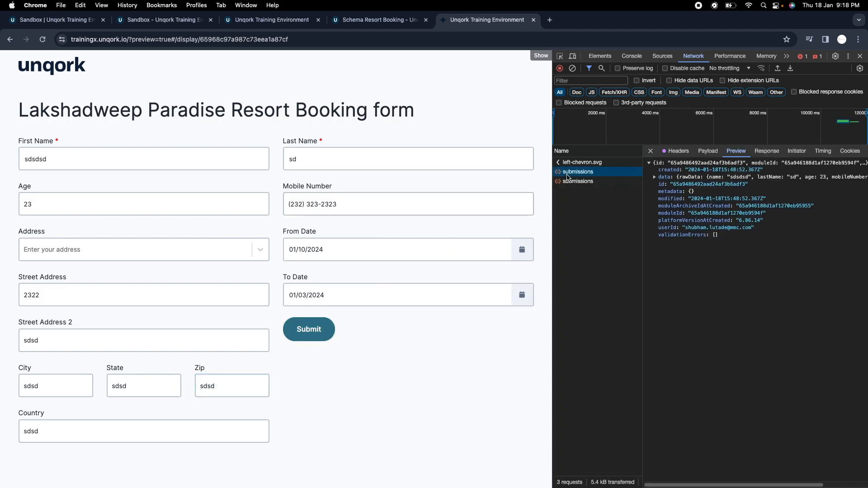
left_click(676, 156)
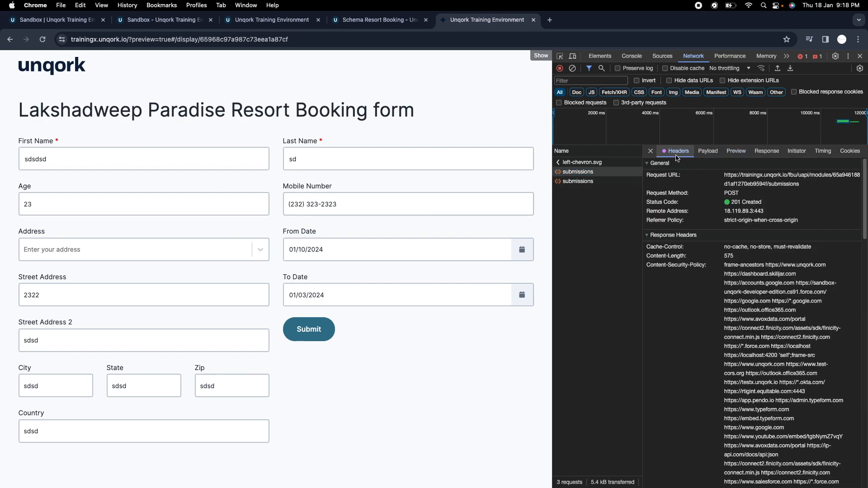
left_click(707, 151)
left_click(658, 182)
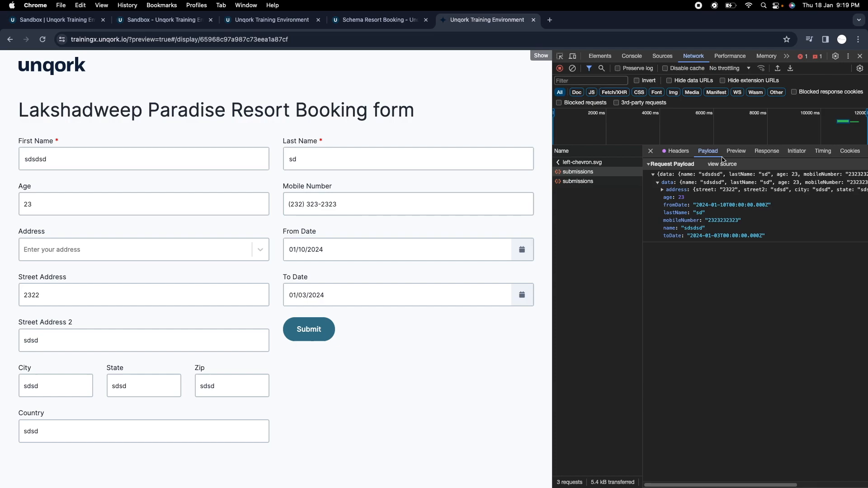
Preview the GET submissions response and expand both returned bookings, items 0 and 1
left_click(592, 182)
left_click(676, 152)
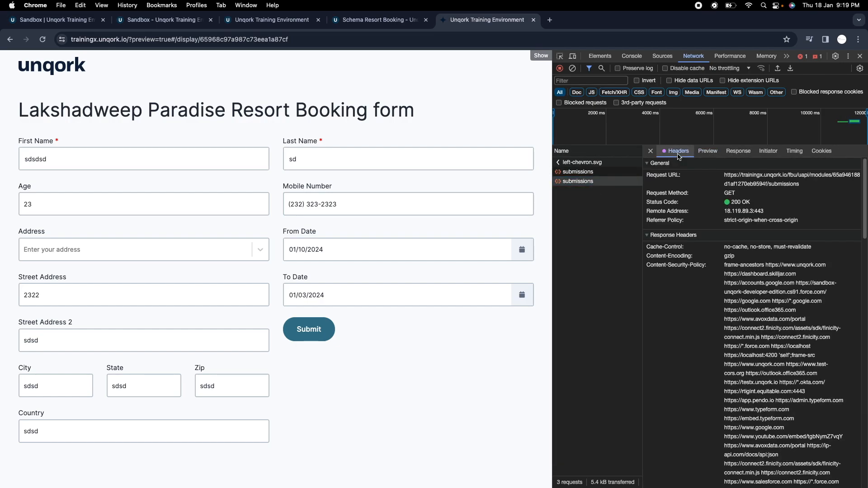
left_click(588, 173)
left_click(635, 183)
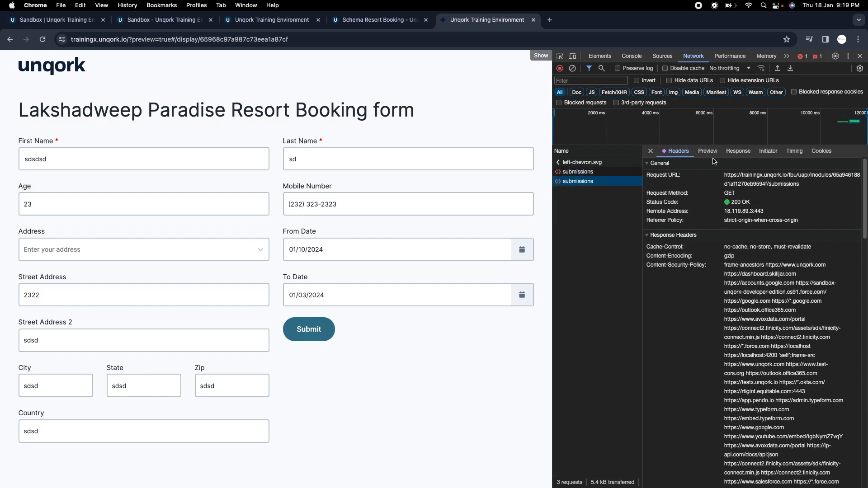
left_click(710, 154)
left_click(654, 170)
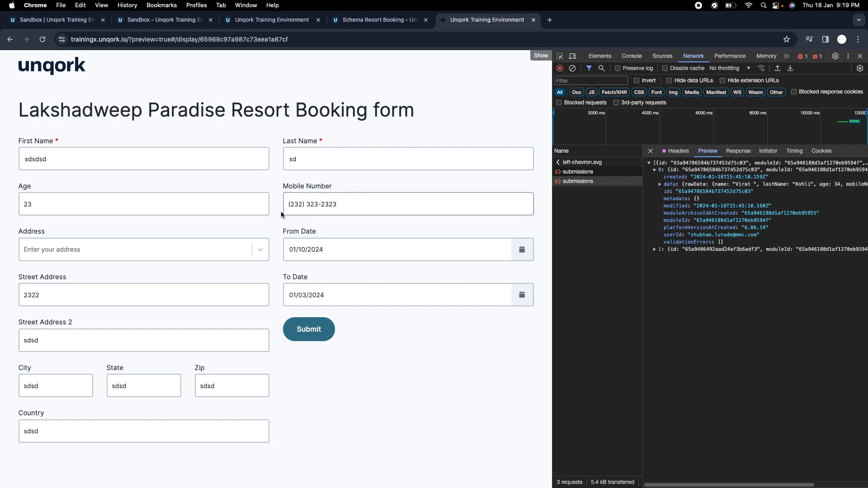
left_click(654, 250)
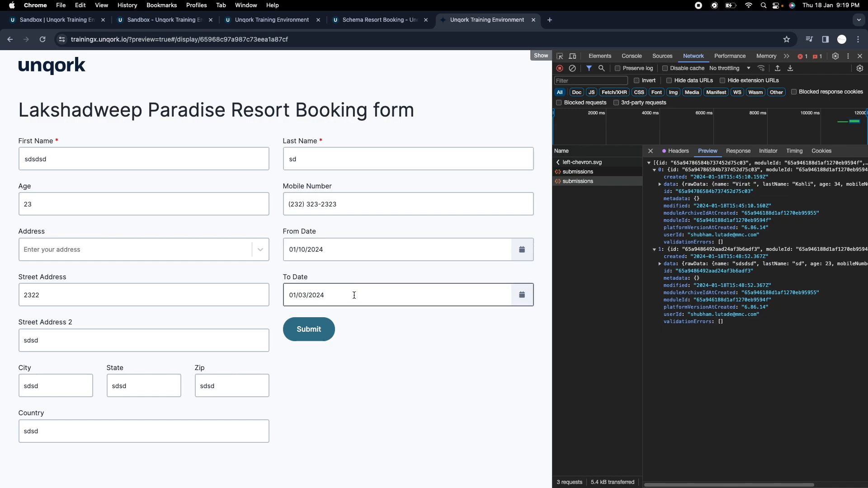
left_click(135, 254)
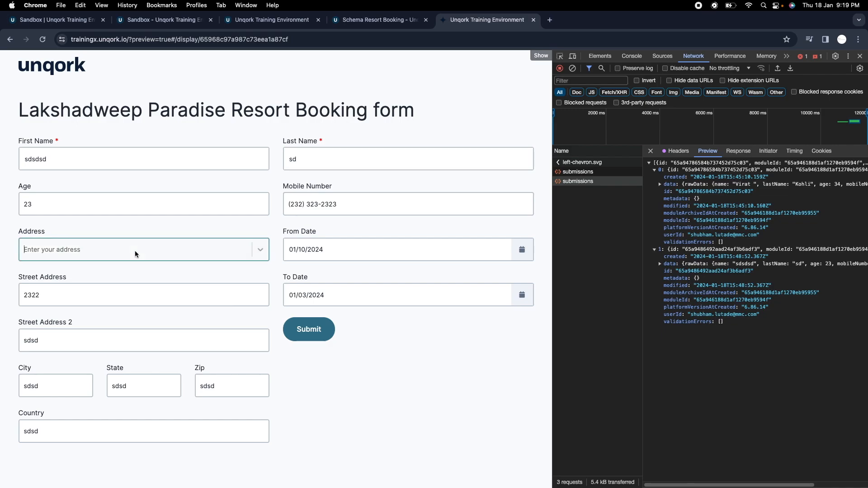